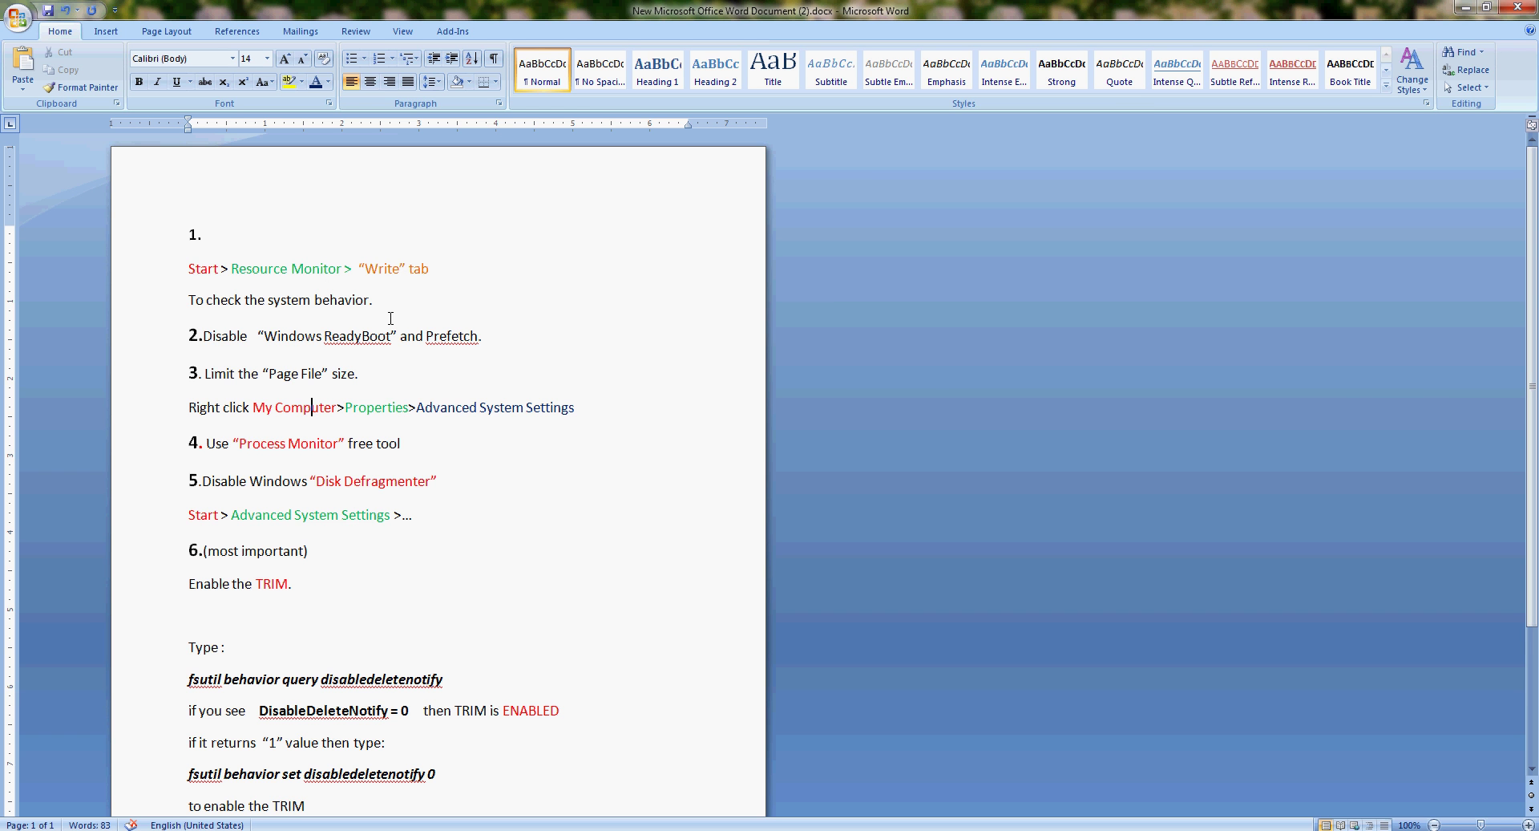
Launch Resource Monitor from a 'resource' search and sort disk activity by Write (B/sec), highest first.
key(super)
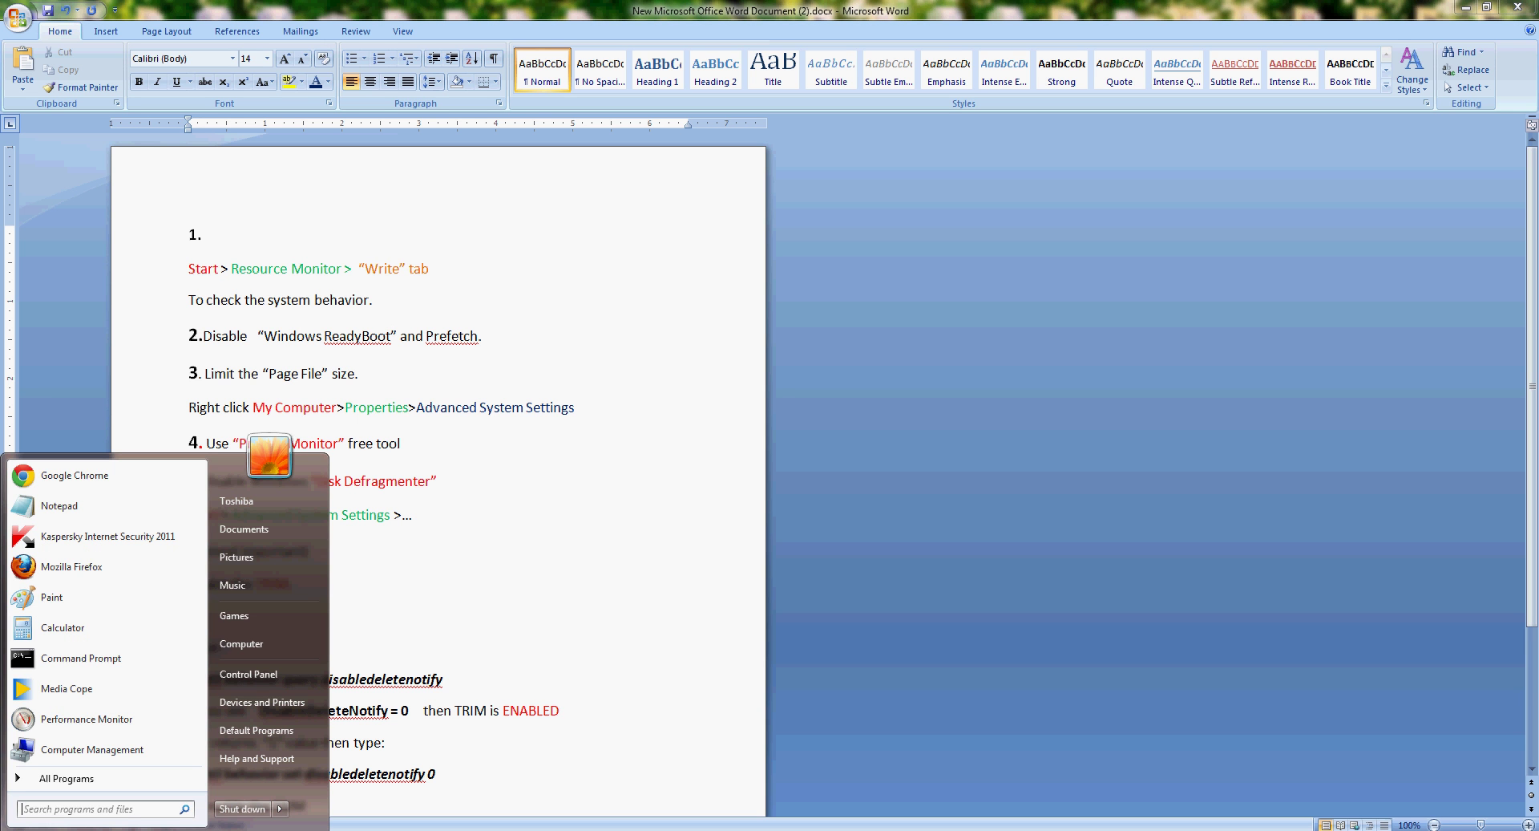
text(resource)
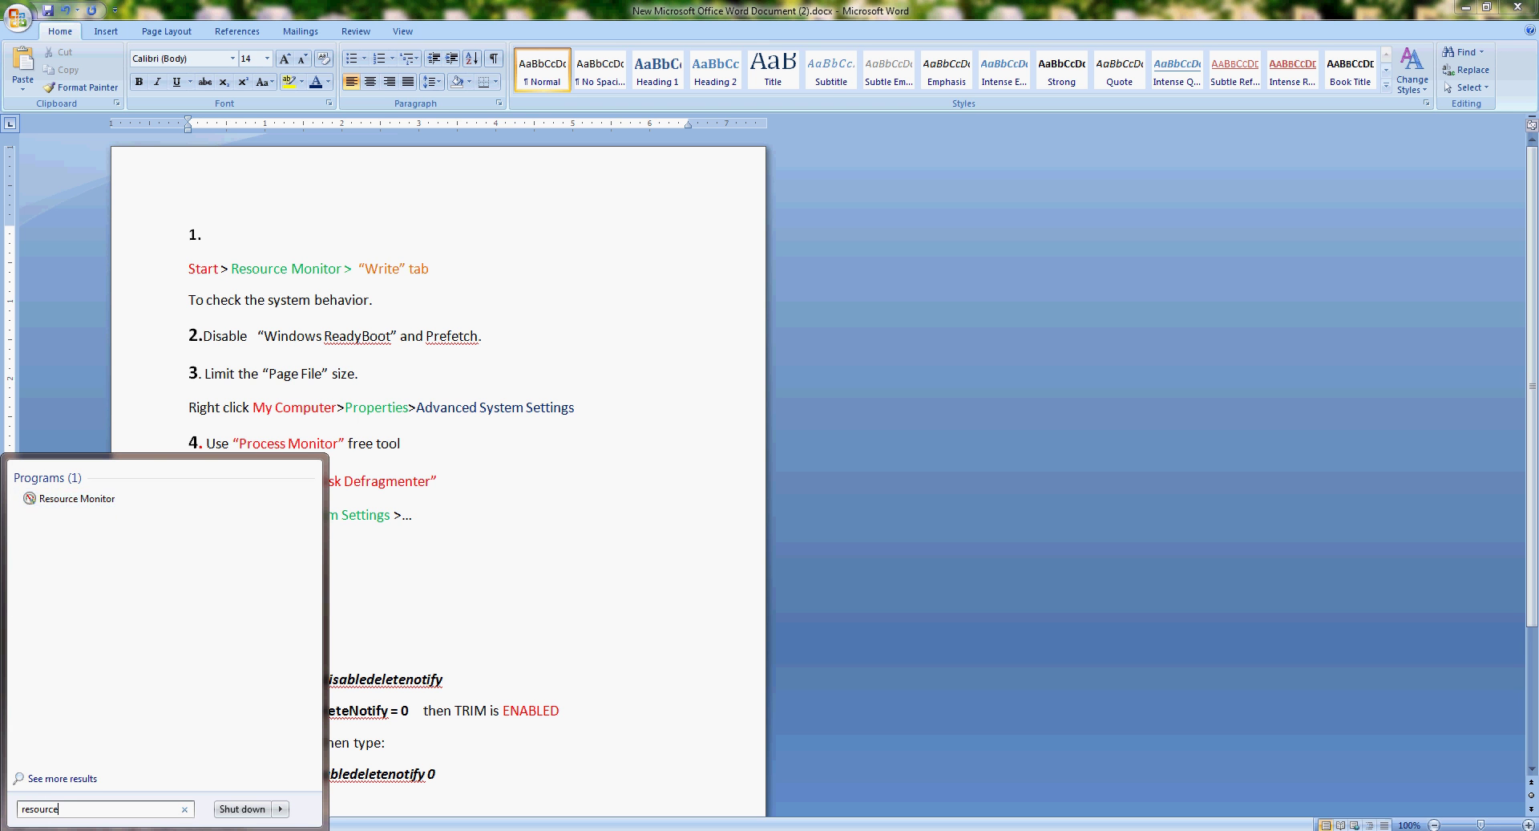
click(120, 497)
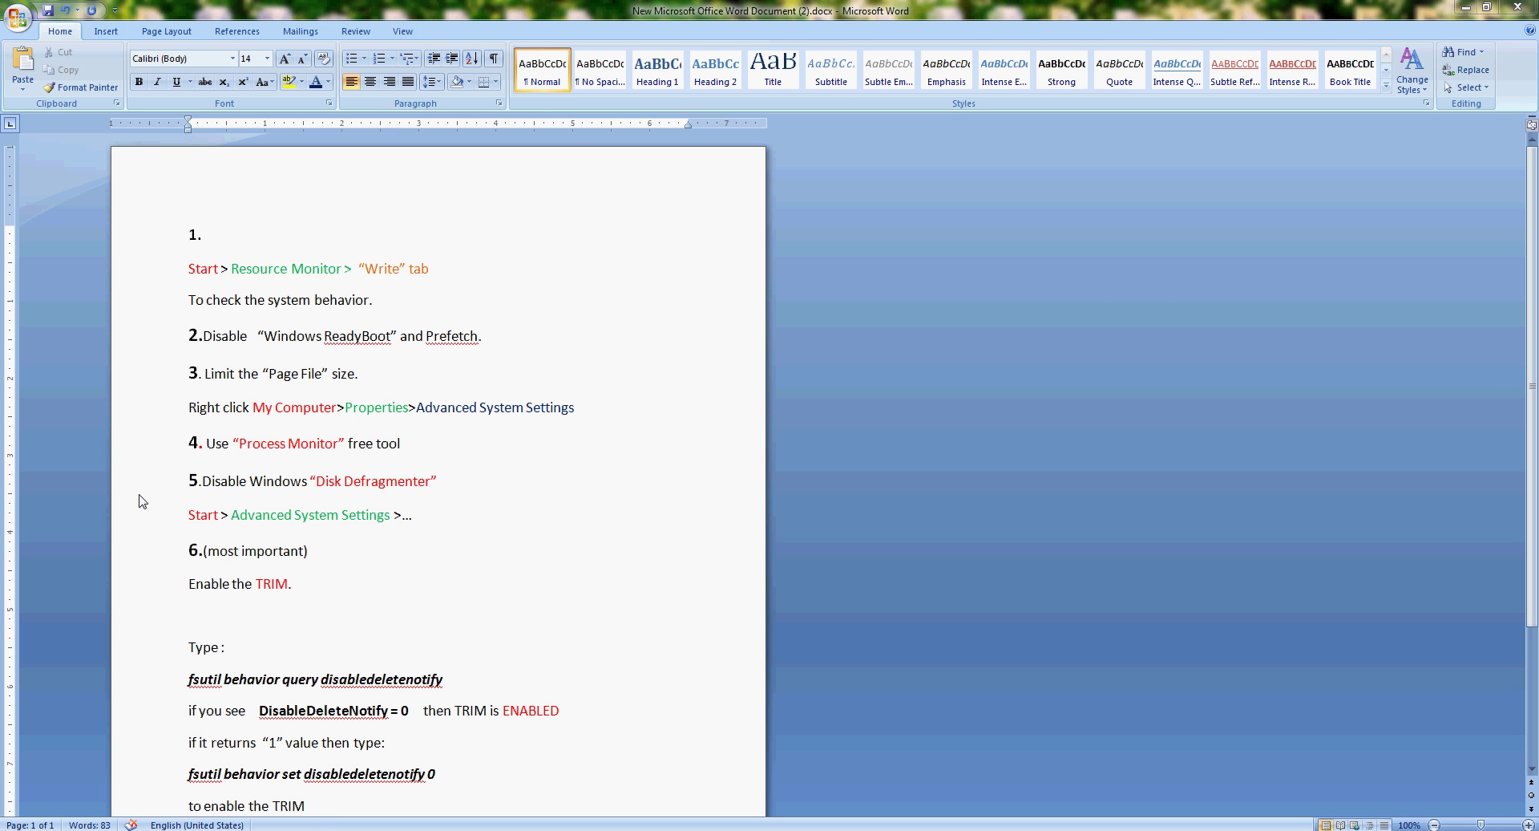
drag(839, 101, 824, 102)
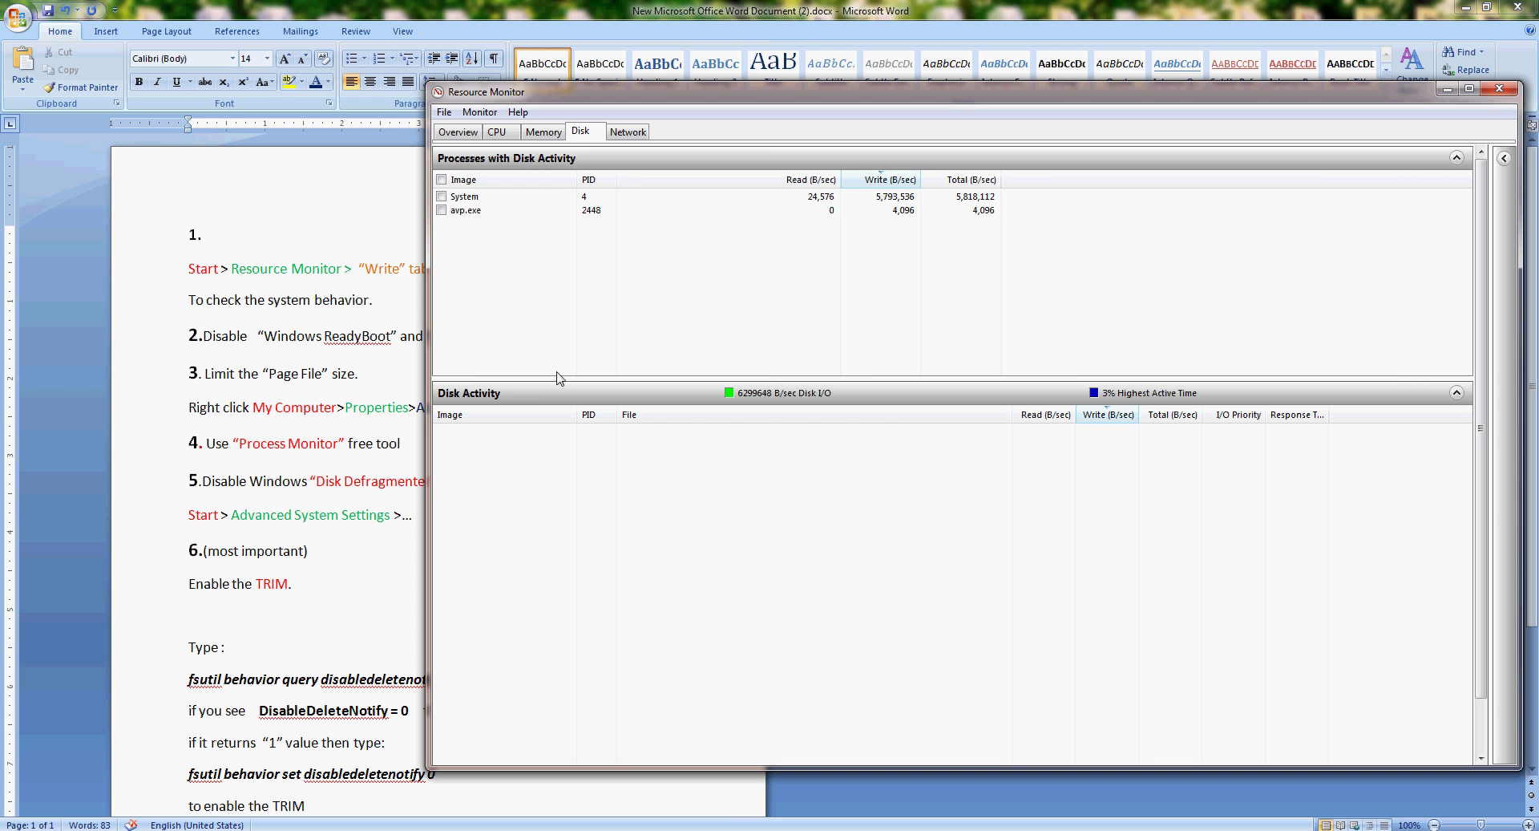
click(1114, 414)
scroll(1122, 428, down, 1)
click(1121, 392)
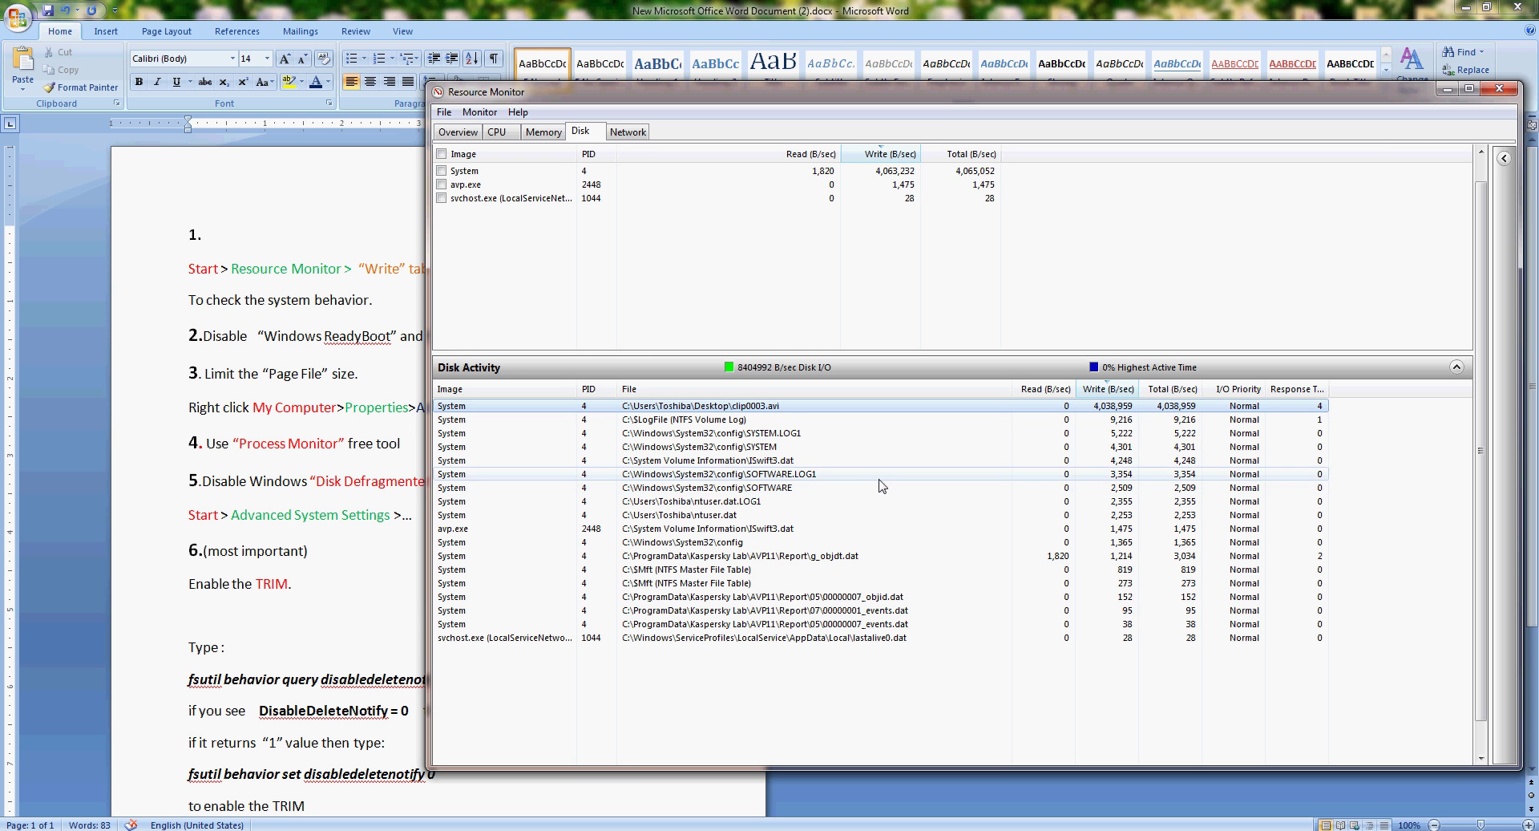
Highlight 'ReadyBoot' in step 2 of the Word notes, then close Resource Monitor.
click(373, 341)
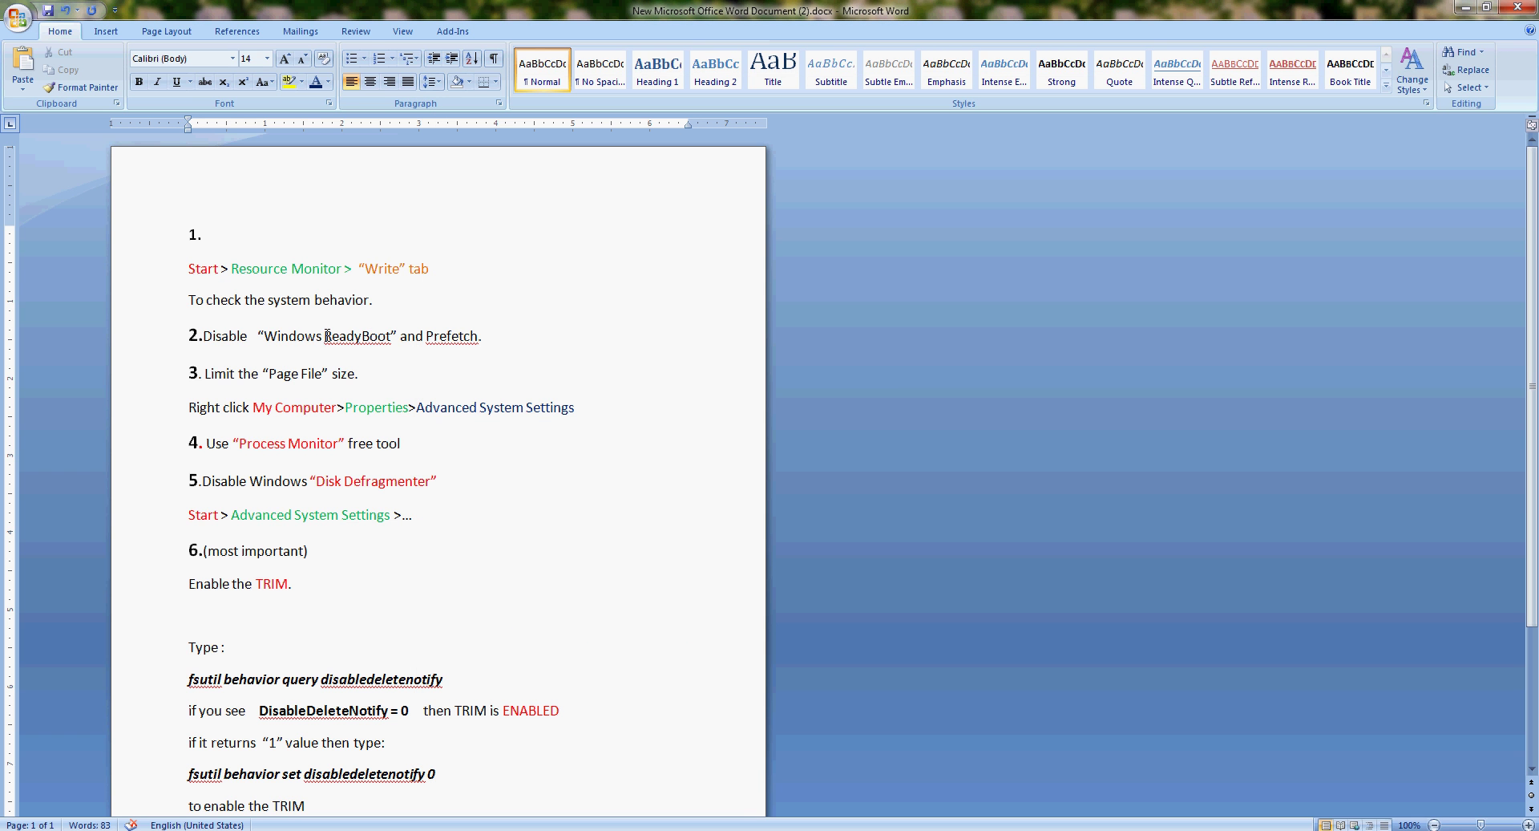
drag(324, 336, 481, 337)
key(alt+Tab)
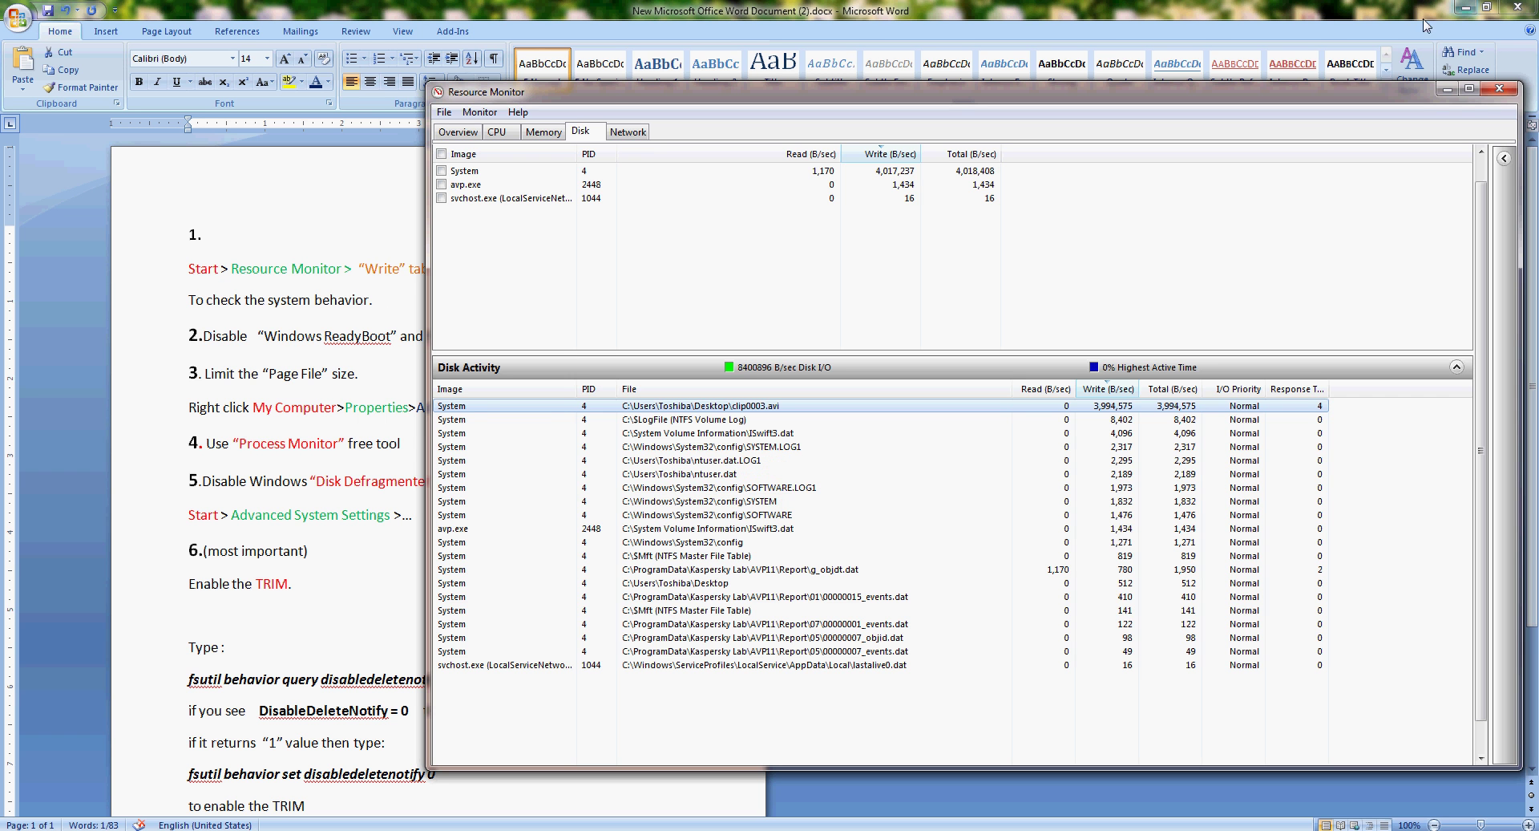
click(1501, 90)
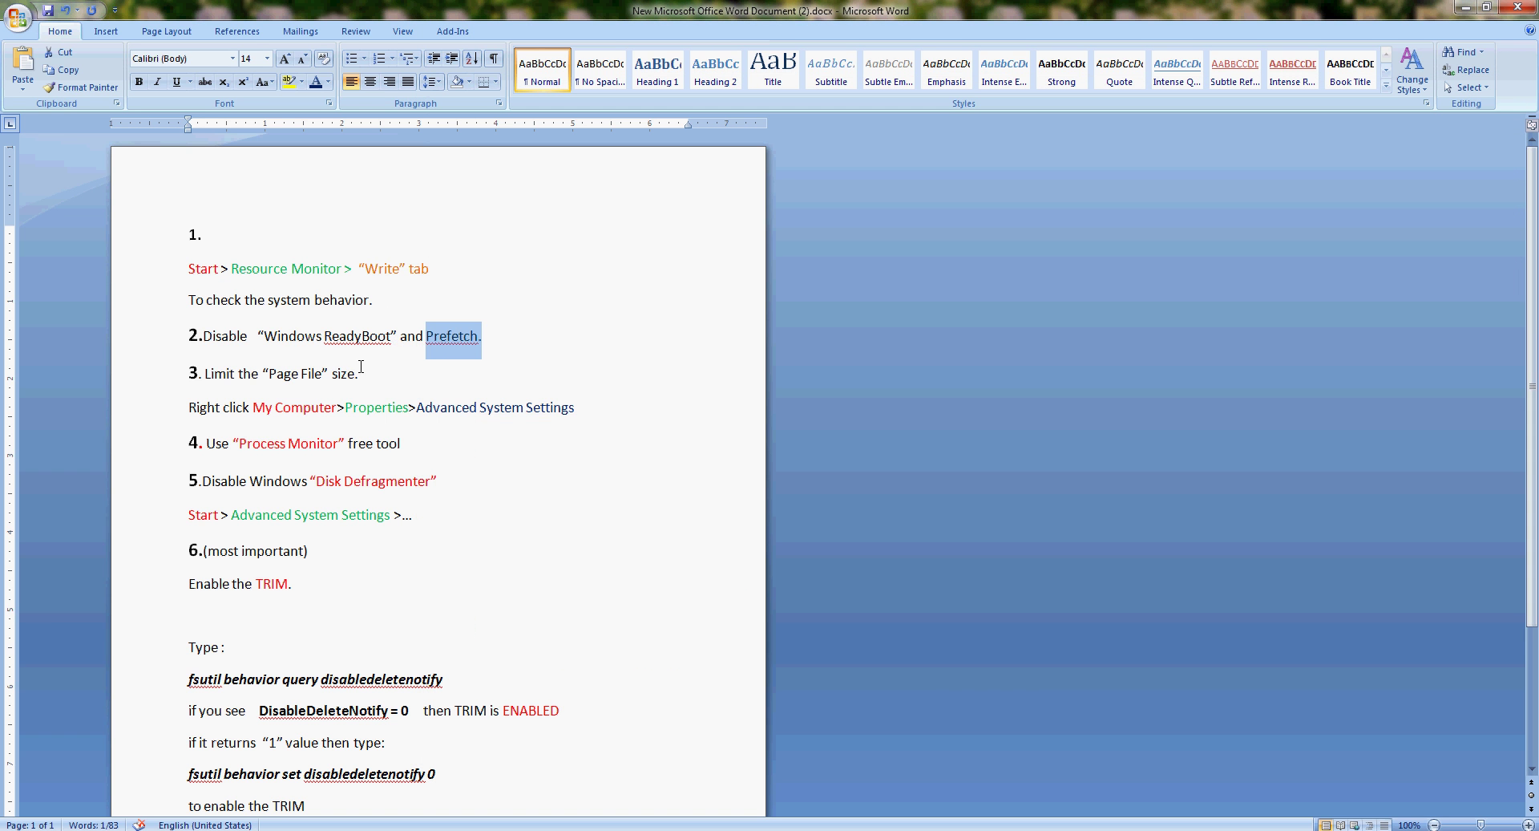
click(559, 344)
key(super)
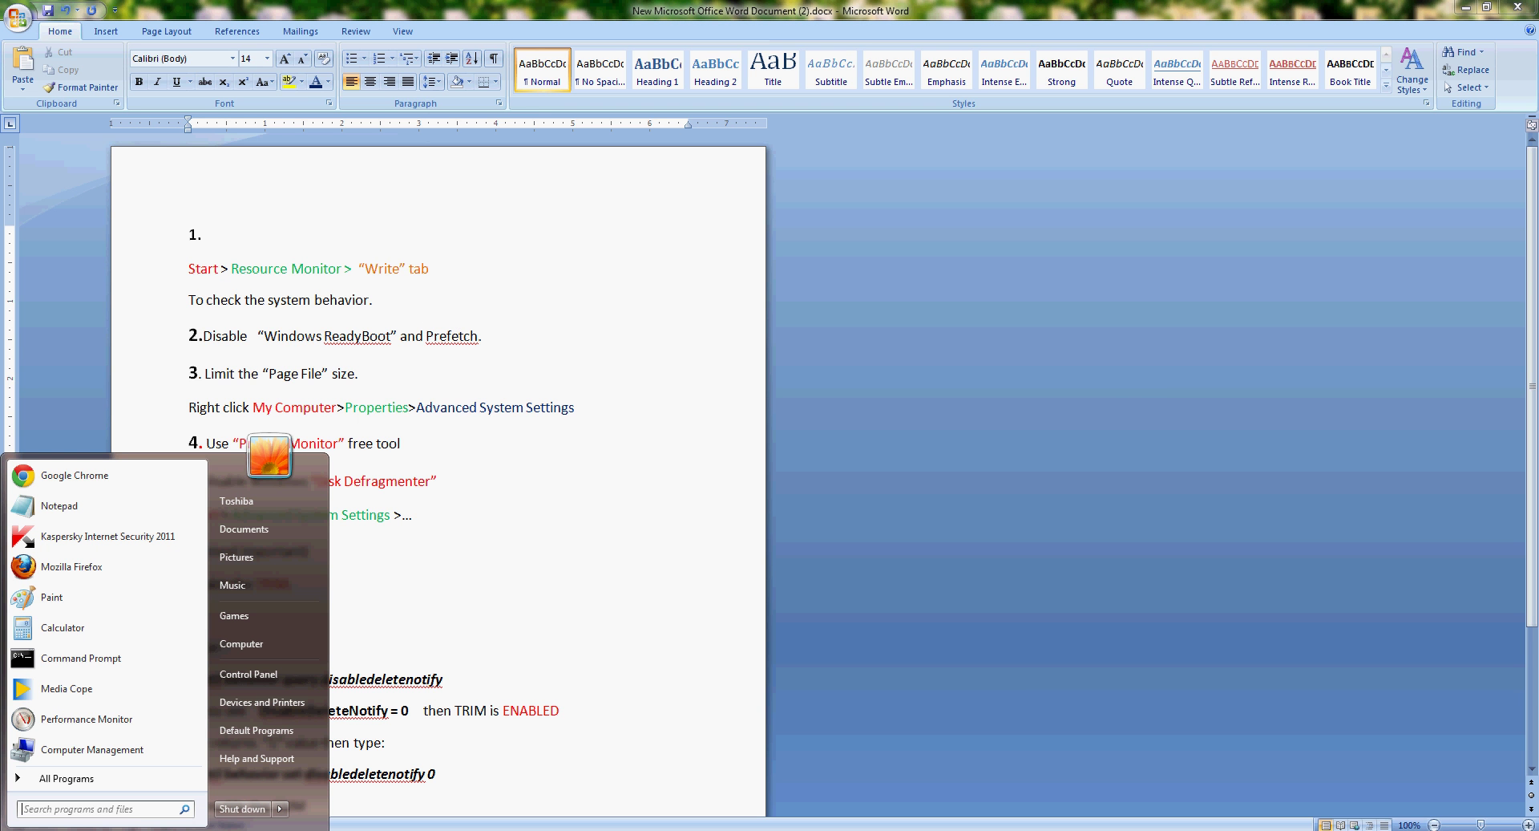
Launch Performance Monitor and browse to Data Collector Sets > Startup Event Trace Sessions.
text(perfo)
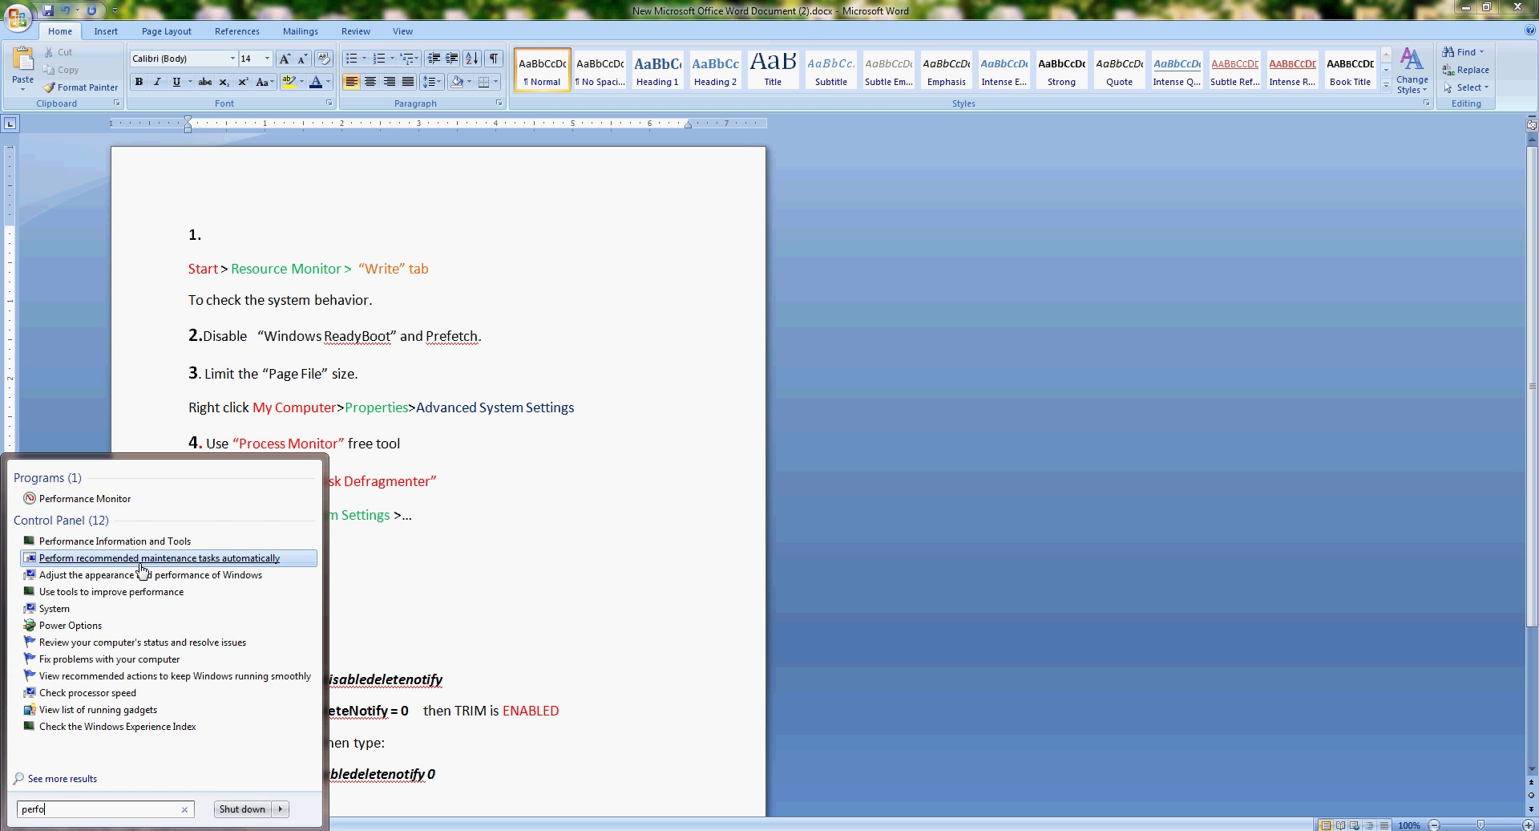
click(125, 501)
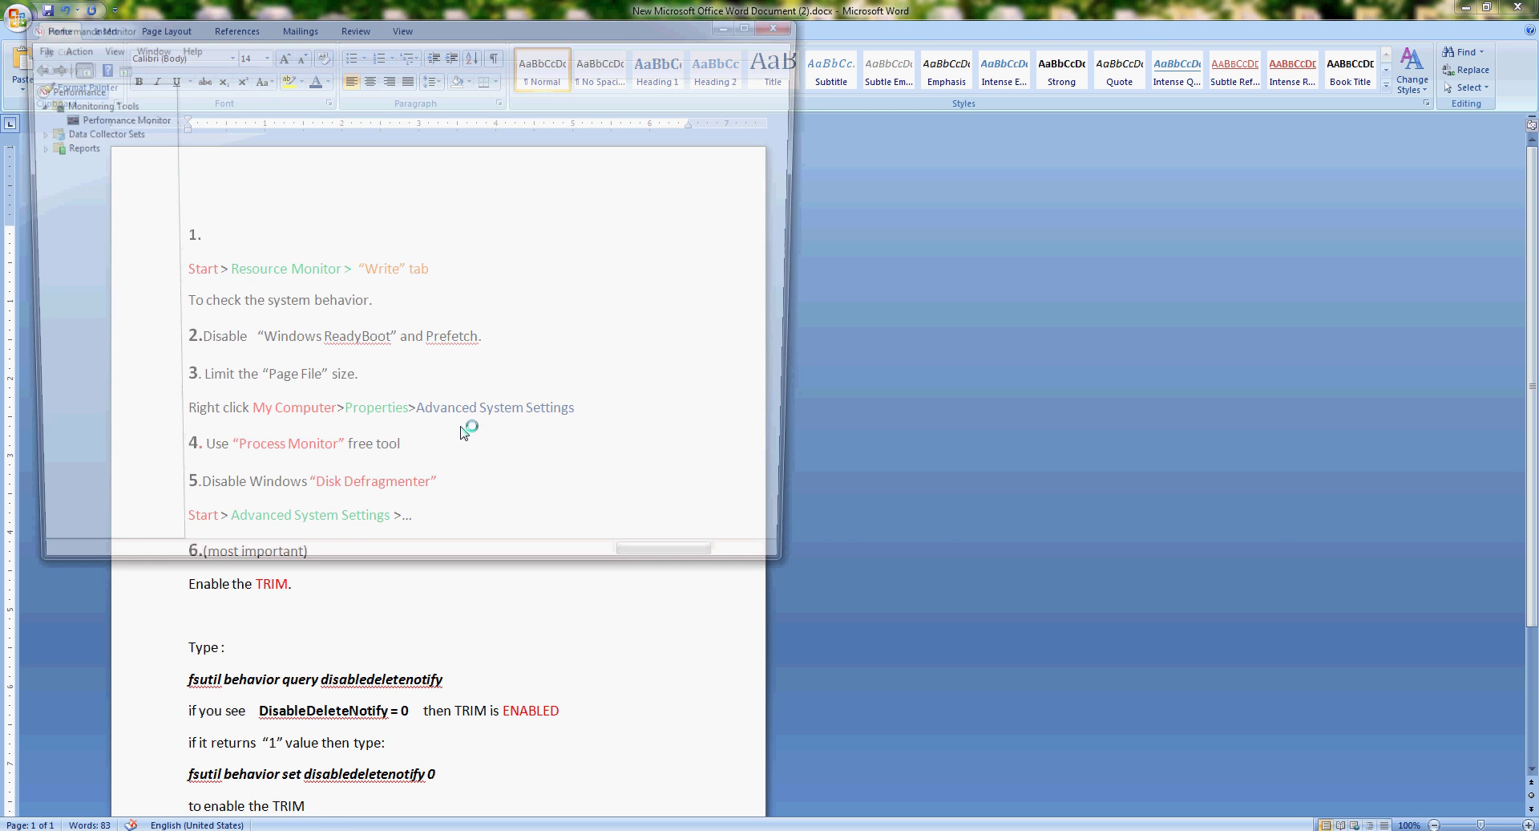
drag(323, 32, 901, 140)
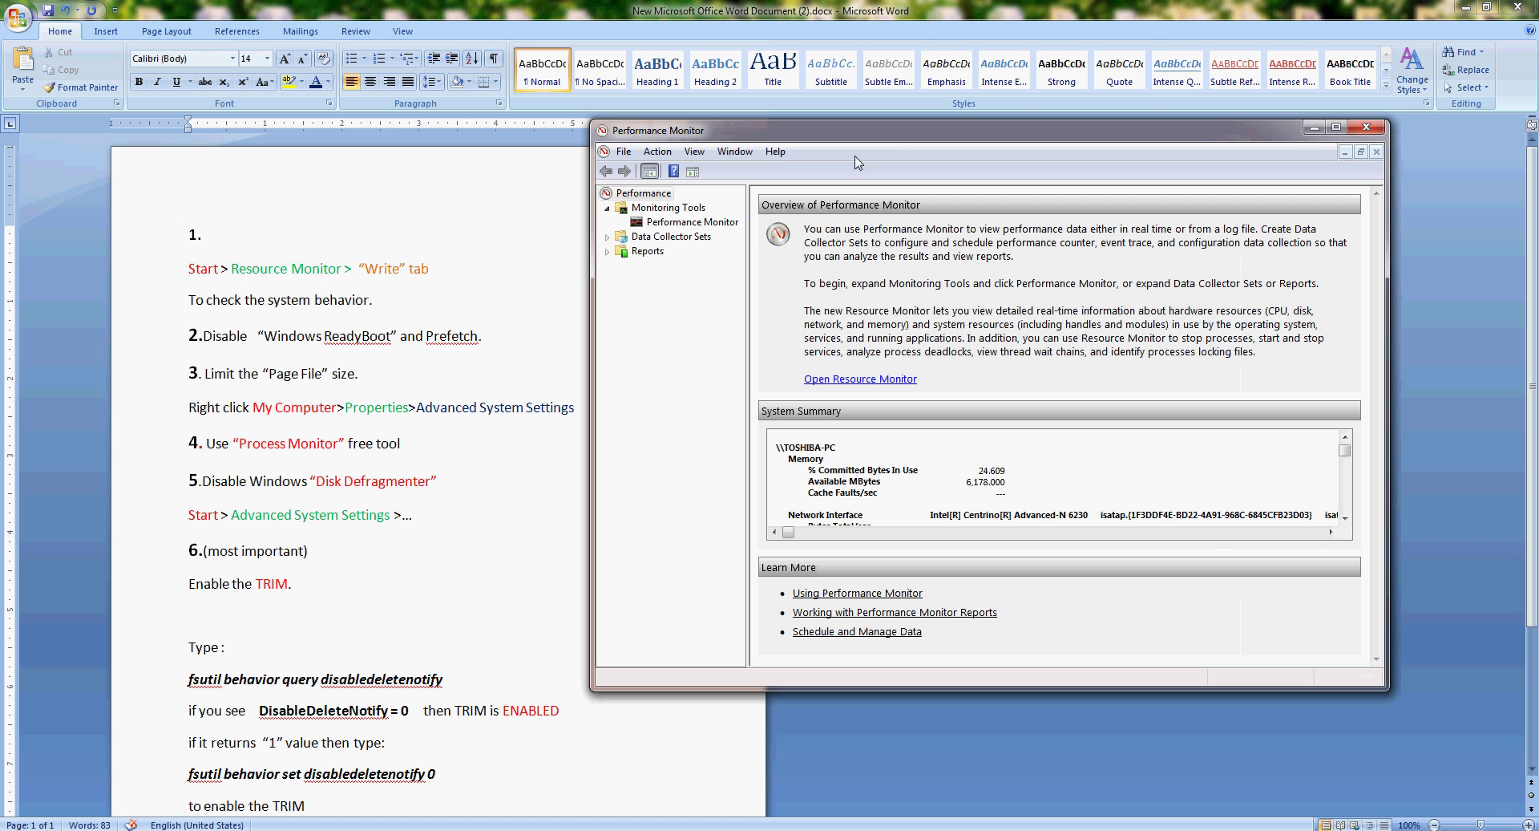
click(607, 237)
click(651, 295)
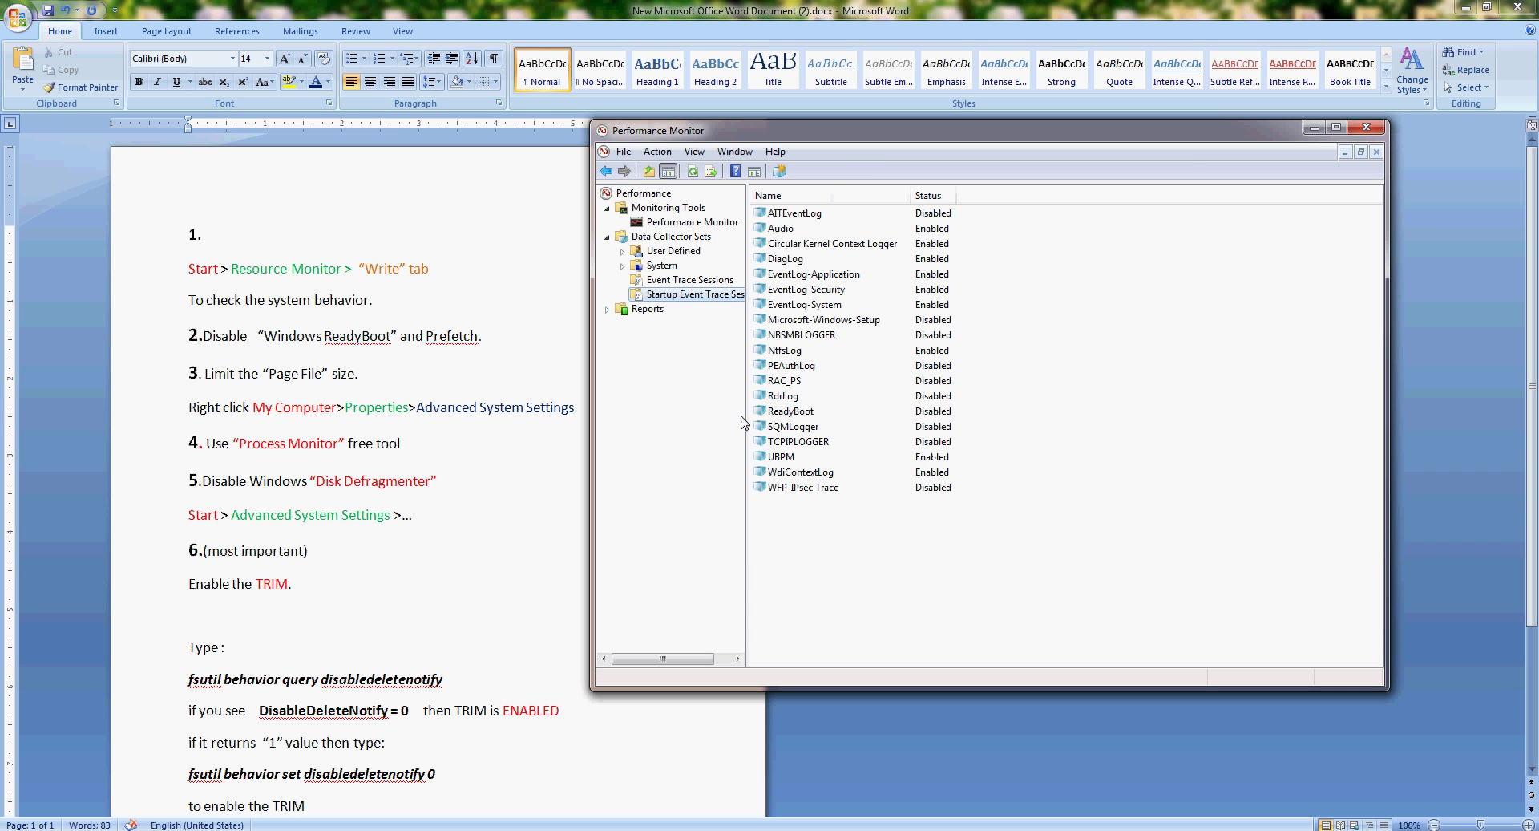
Untick Enabled in the ReadyBoot session's Properties, confirm, and close Performance Monitor.
click(806, 413)
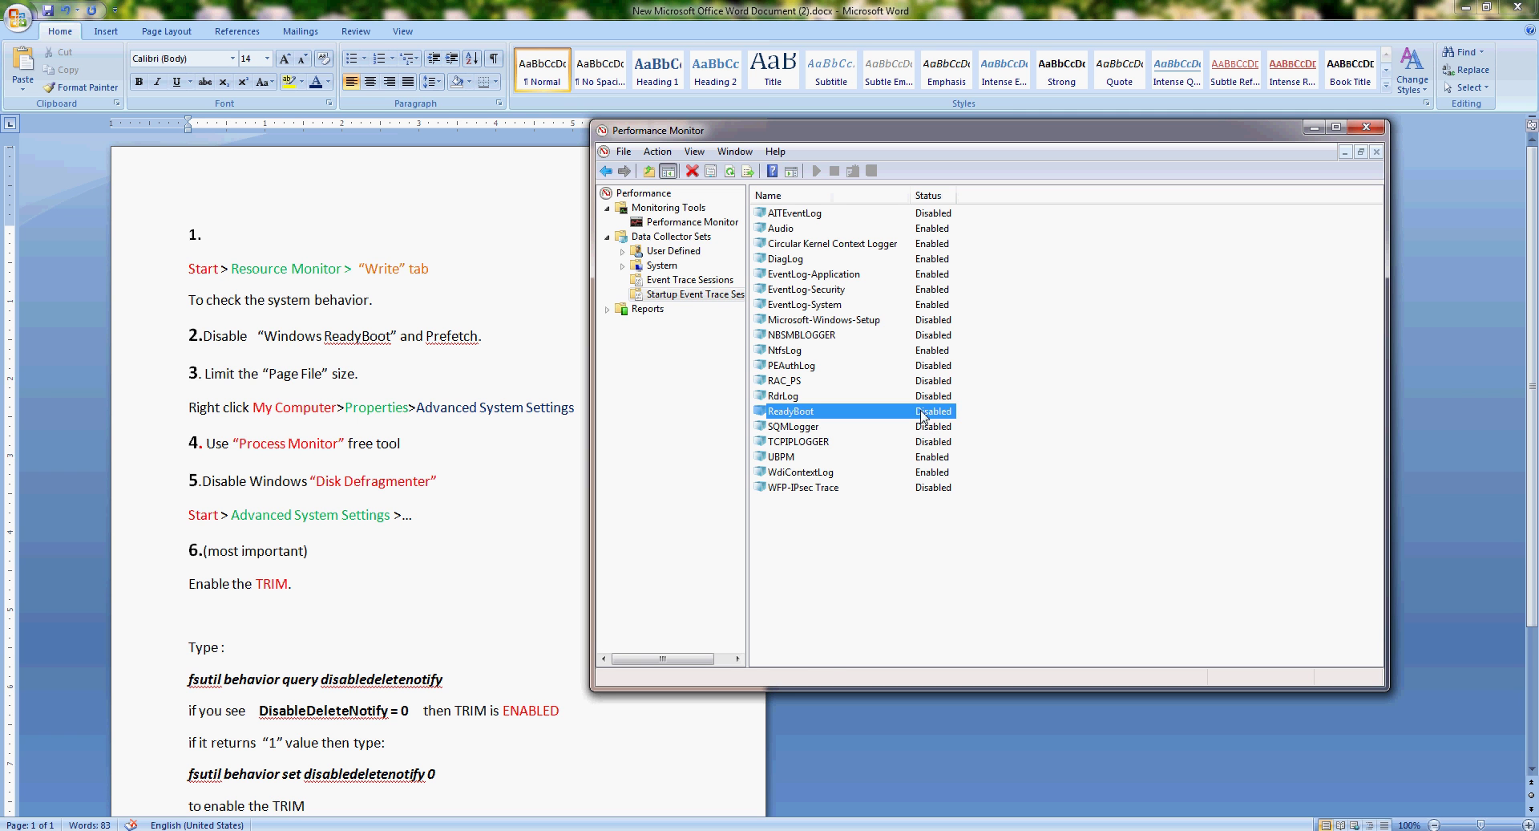
right_click(884, 413)
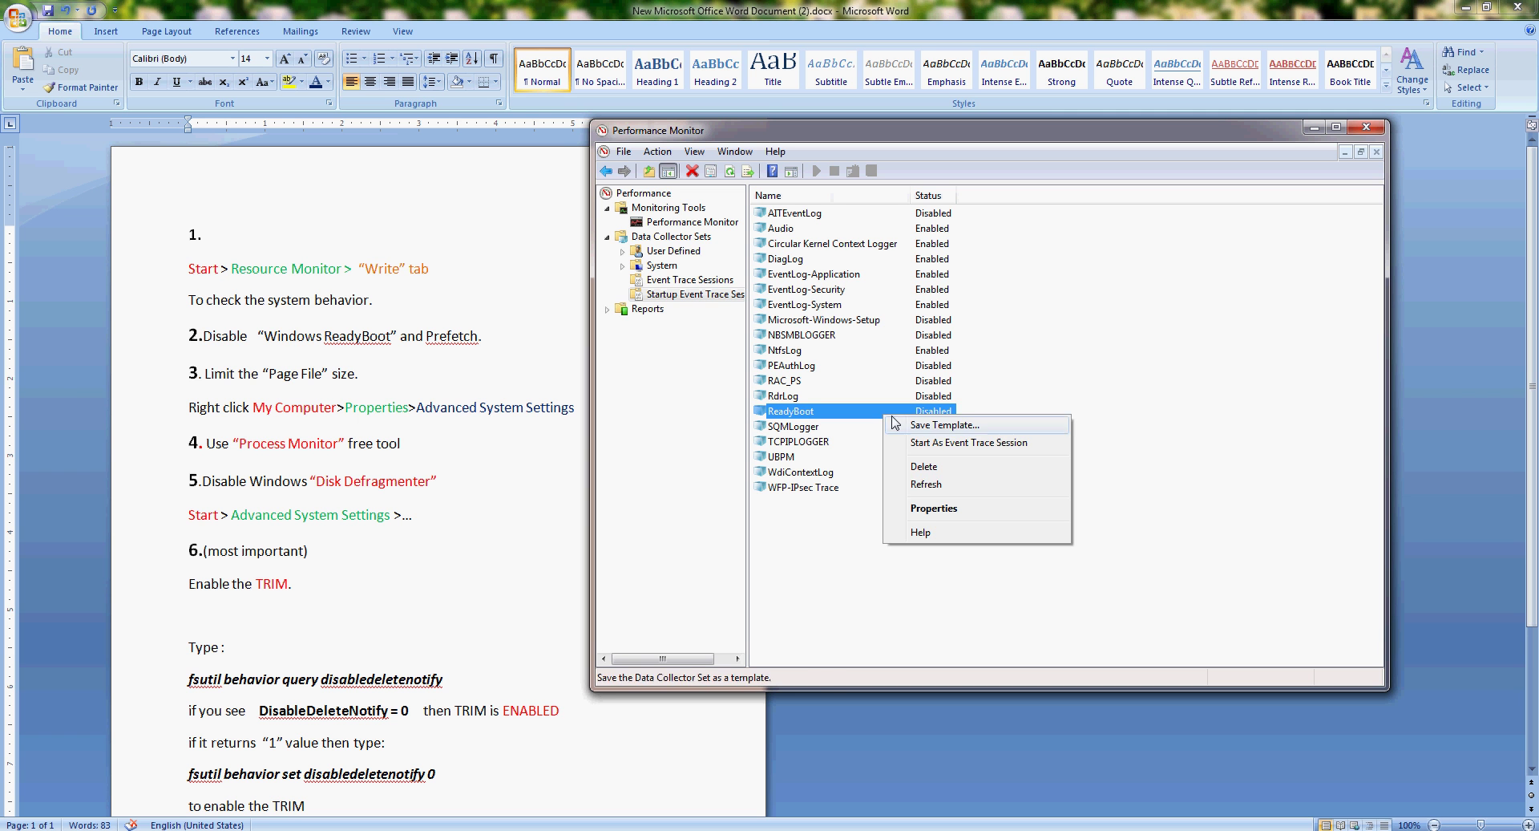
click(927, 509)
click(1001, 266)
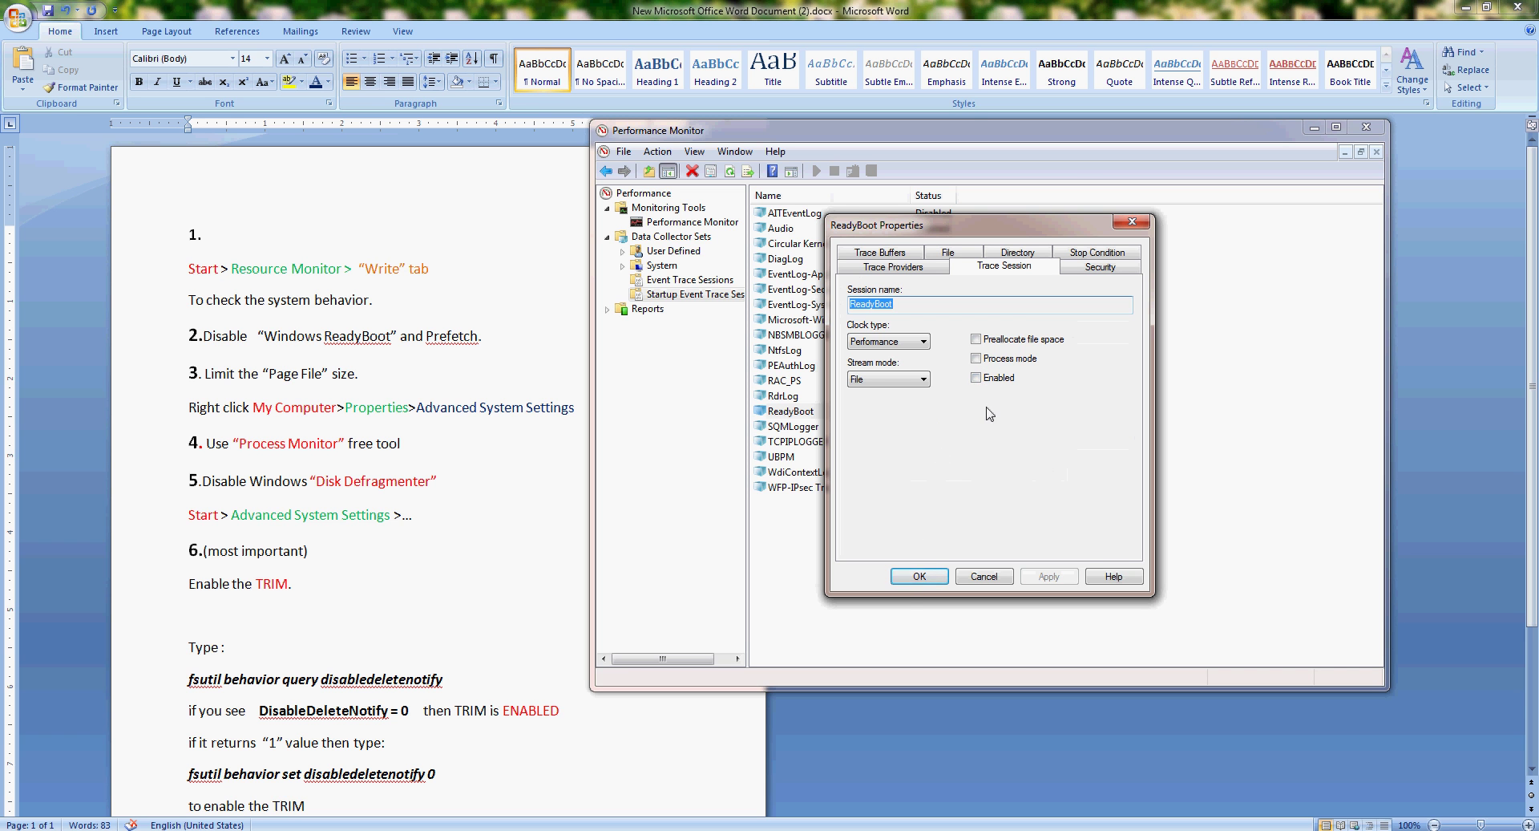
click(918, 577)
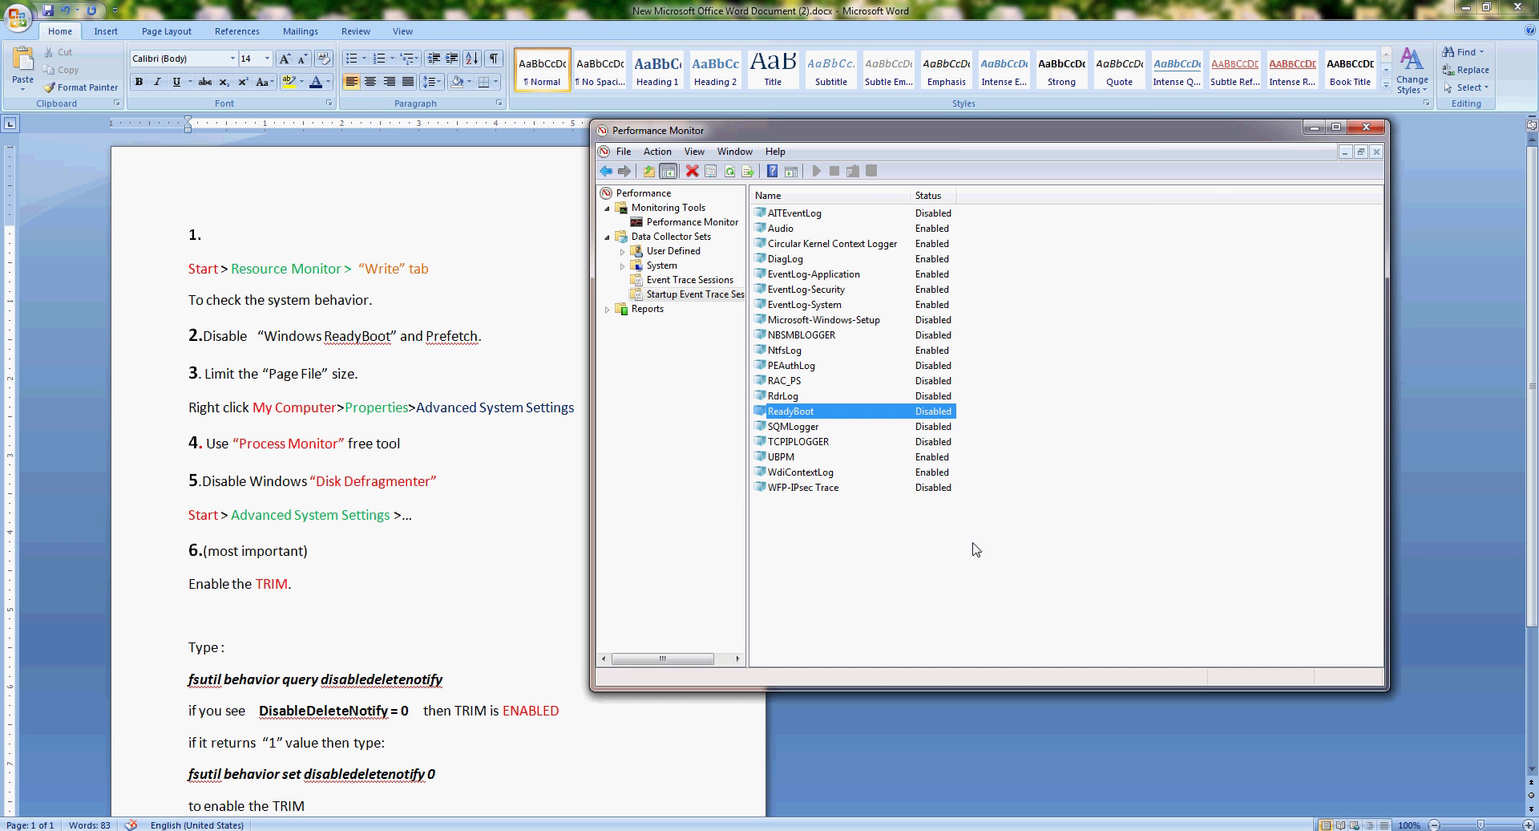
click(1367, 128)
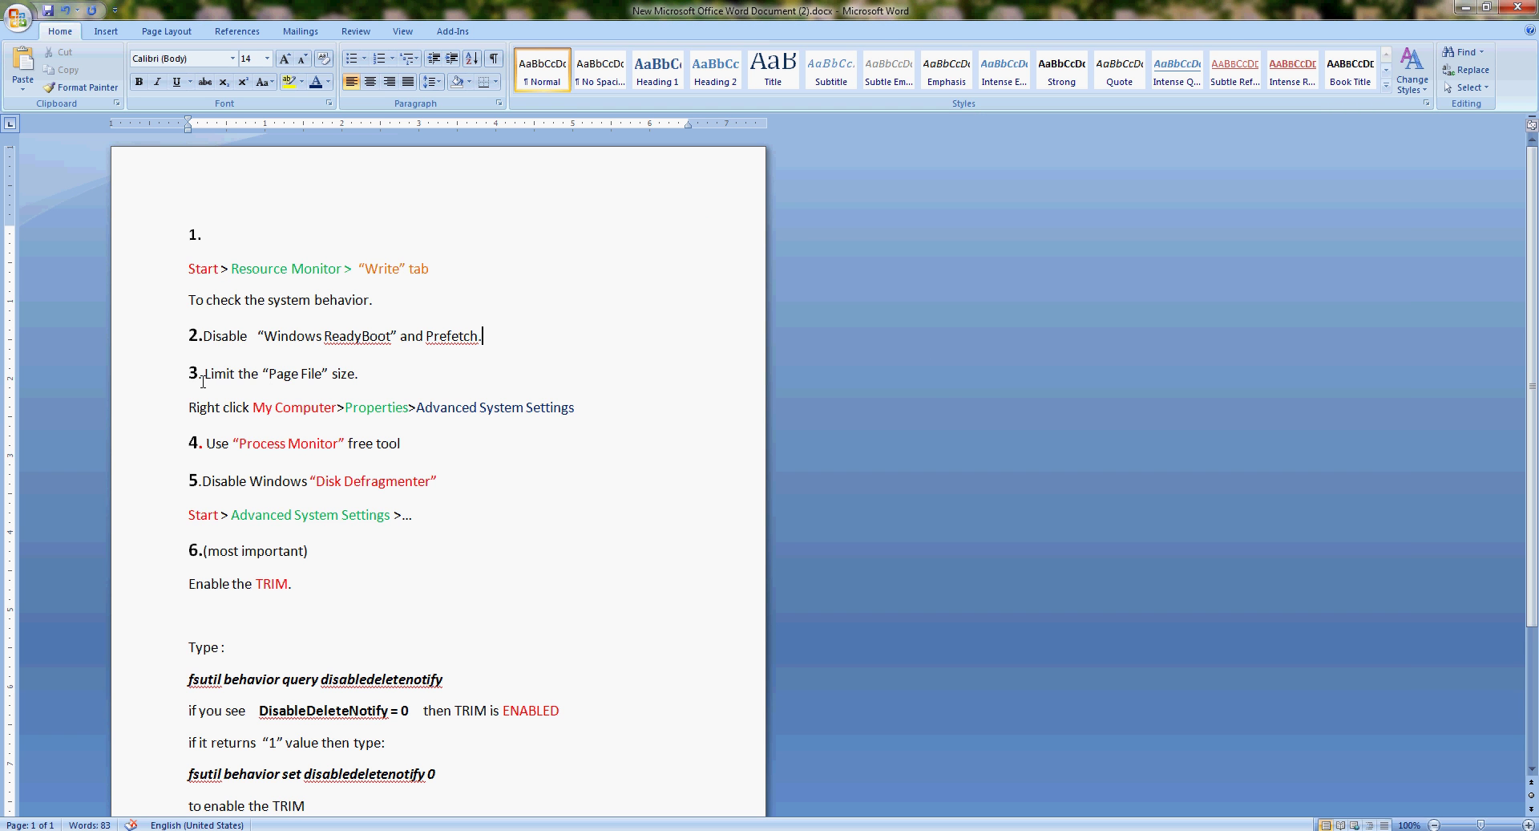
Remove the extra space after '3.' in the notes and open View advanced system settings.
key(BackSpace)
key(super)
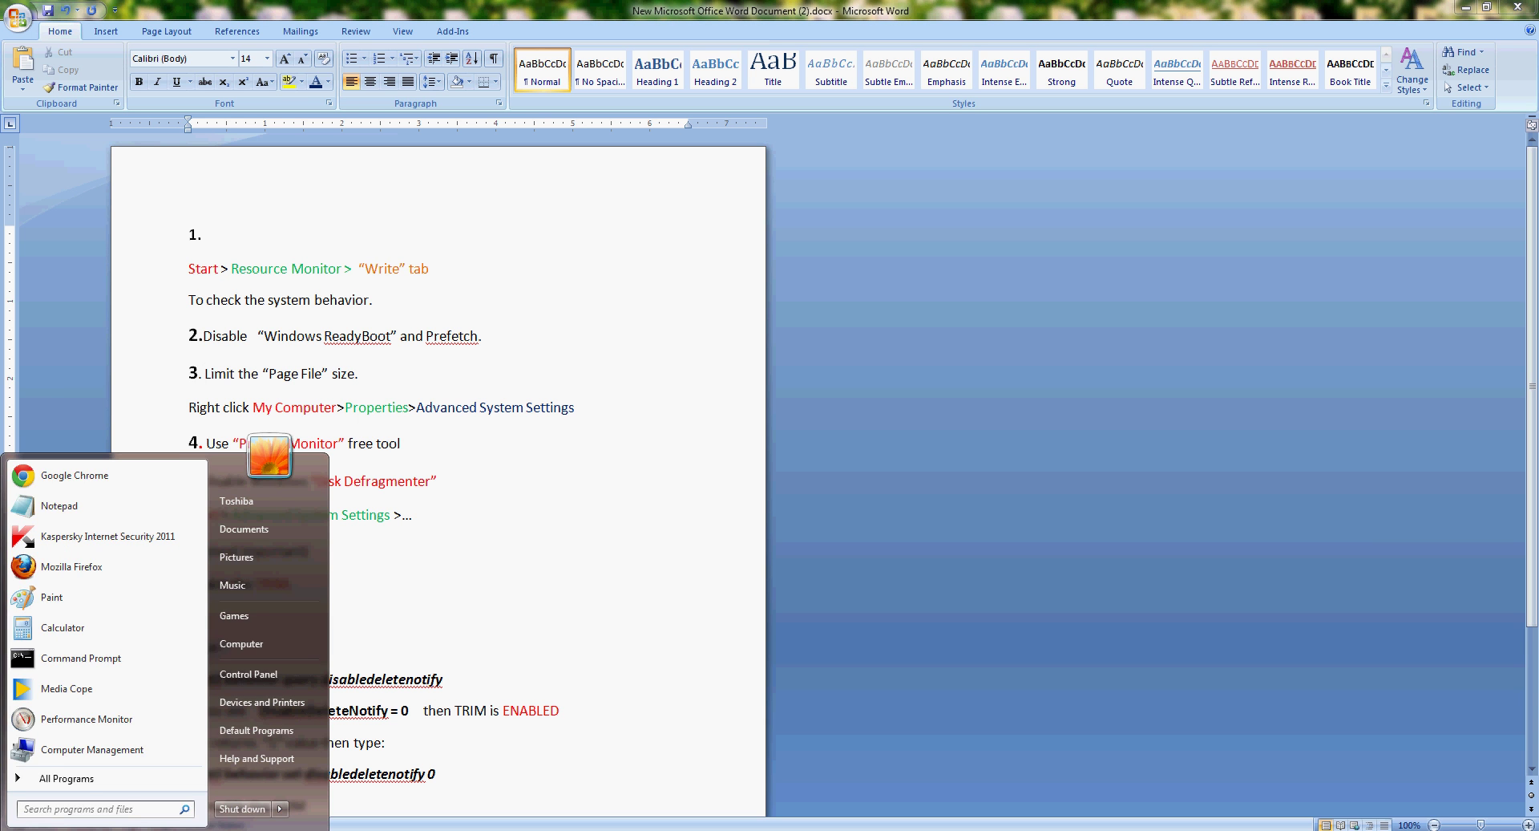
text(advanced sys)
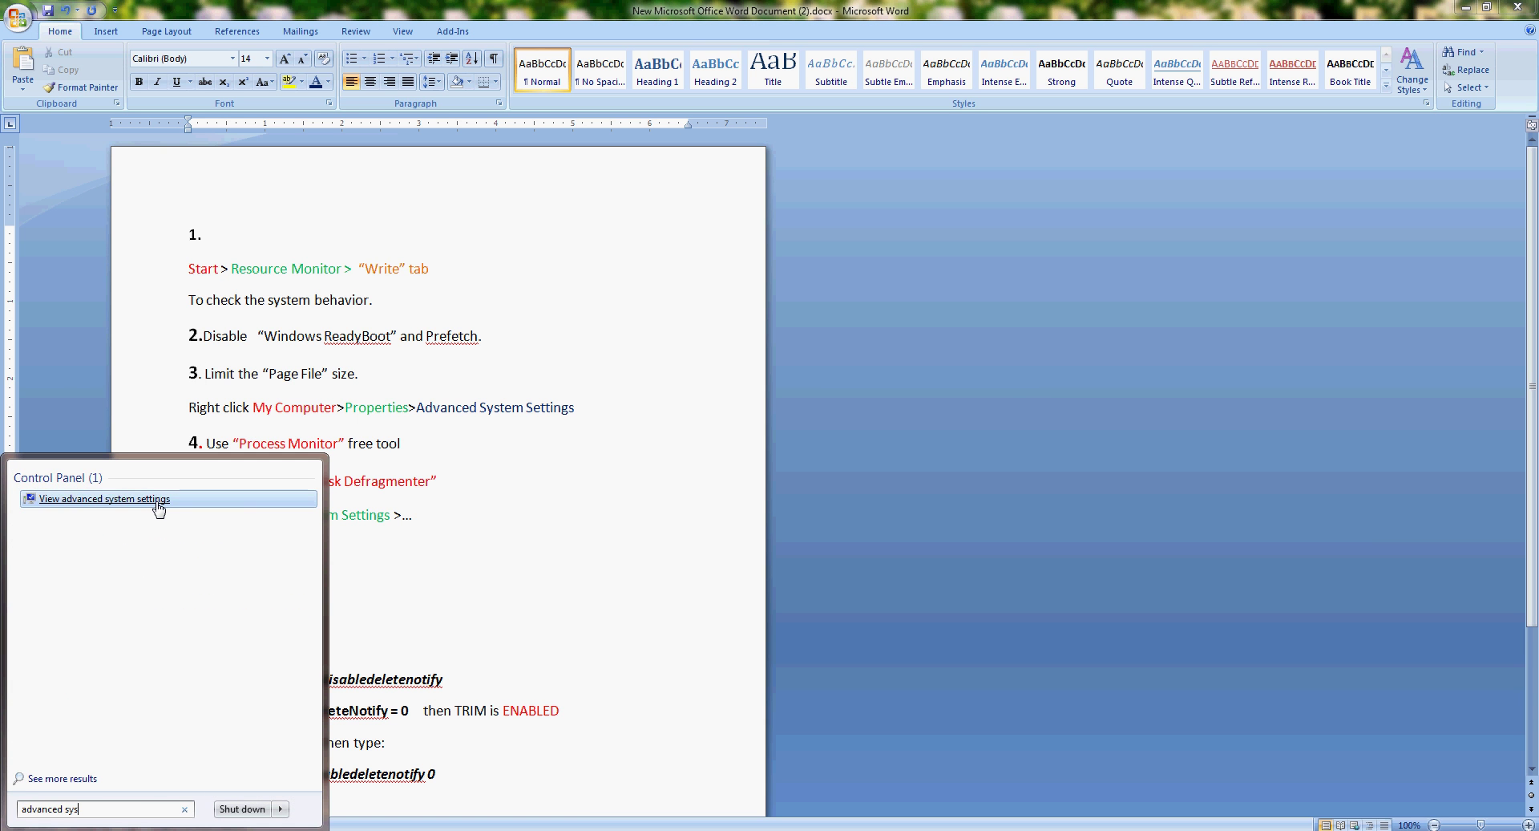
click(156, 501)
click(335, 161)
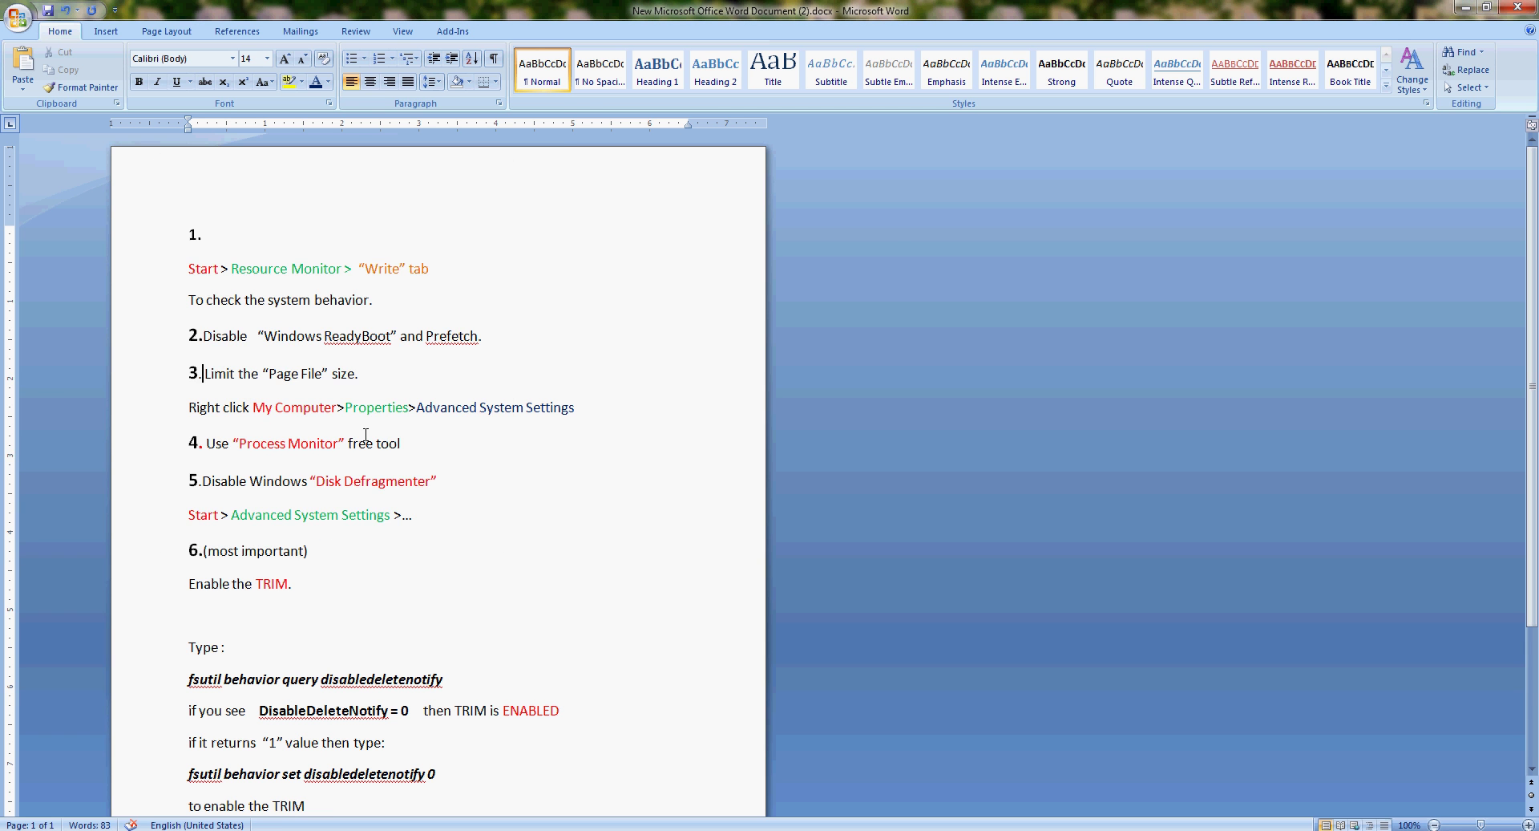
key(alt+Tab)
Open Performance Options on its Advanced tab and the virtual memory Change settings.
drag(355, 172, 742, 245)
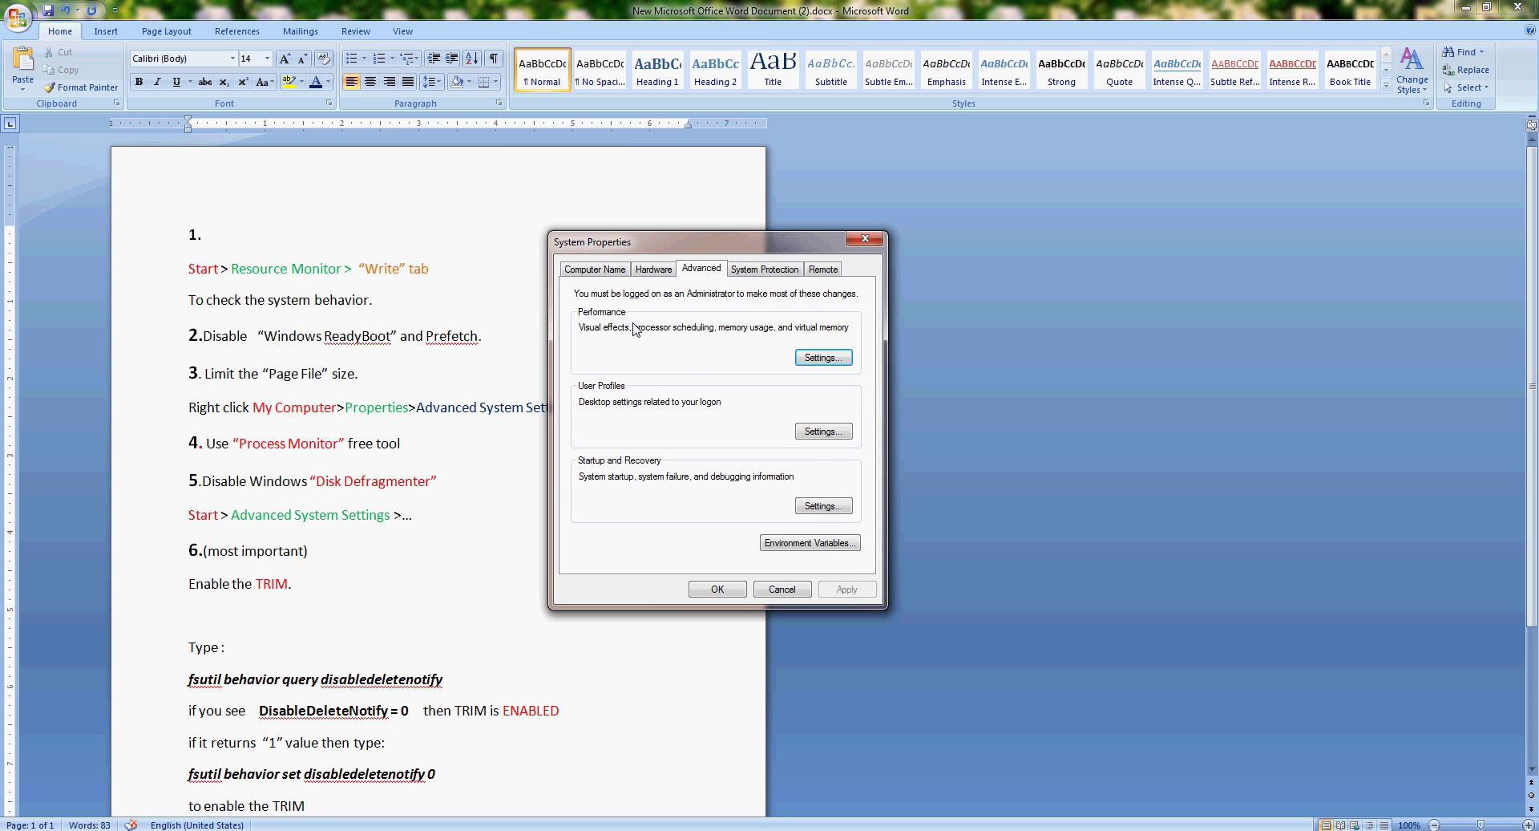
click(824, 358)
click(674, 329)
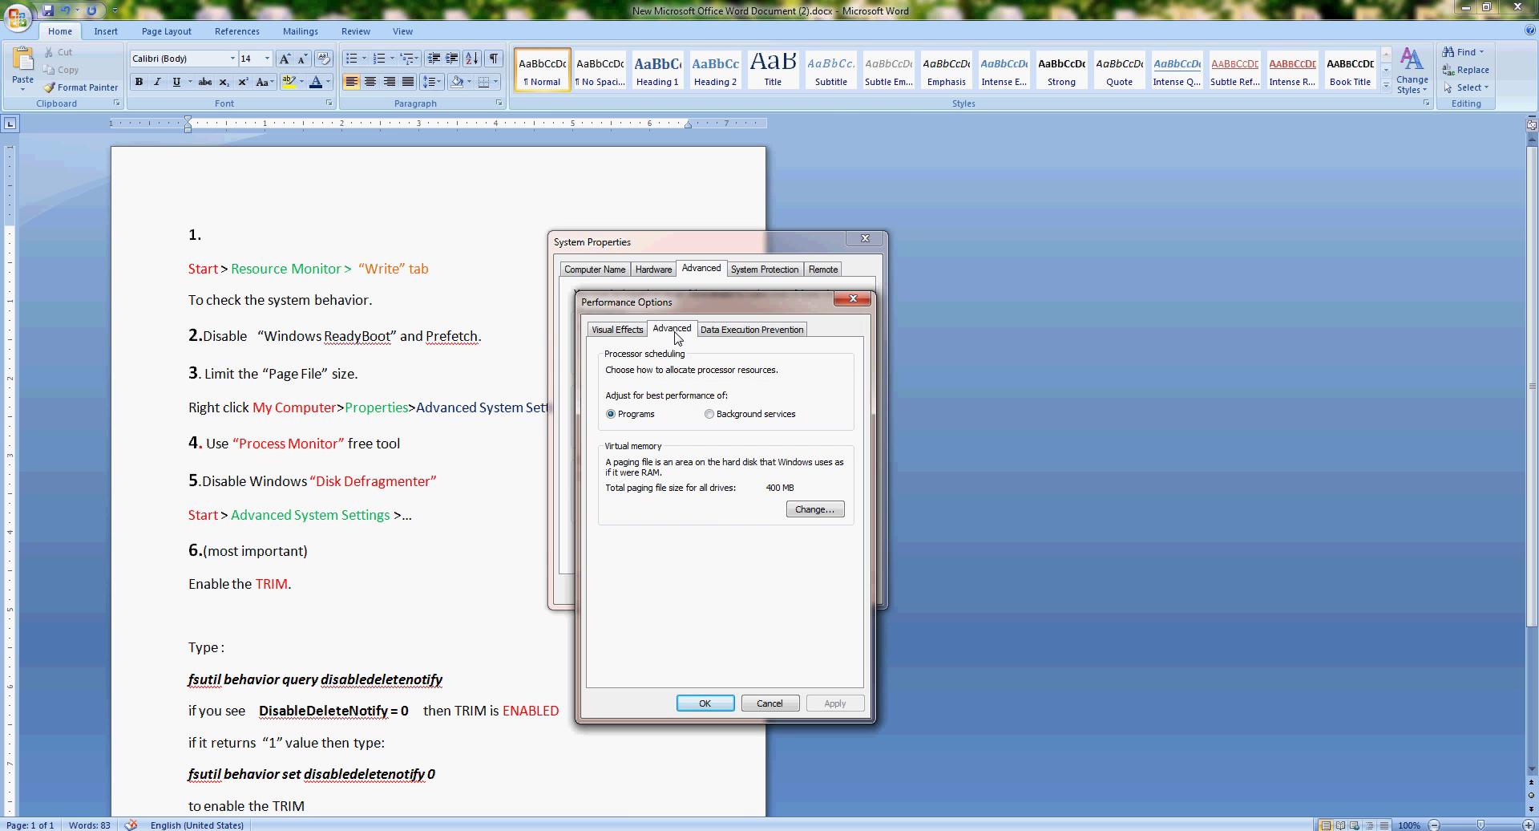
click(816, 511)
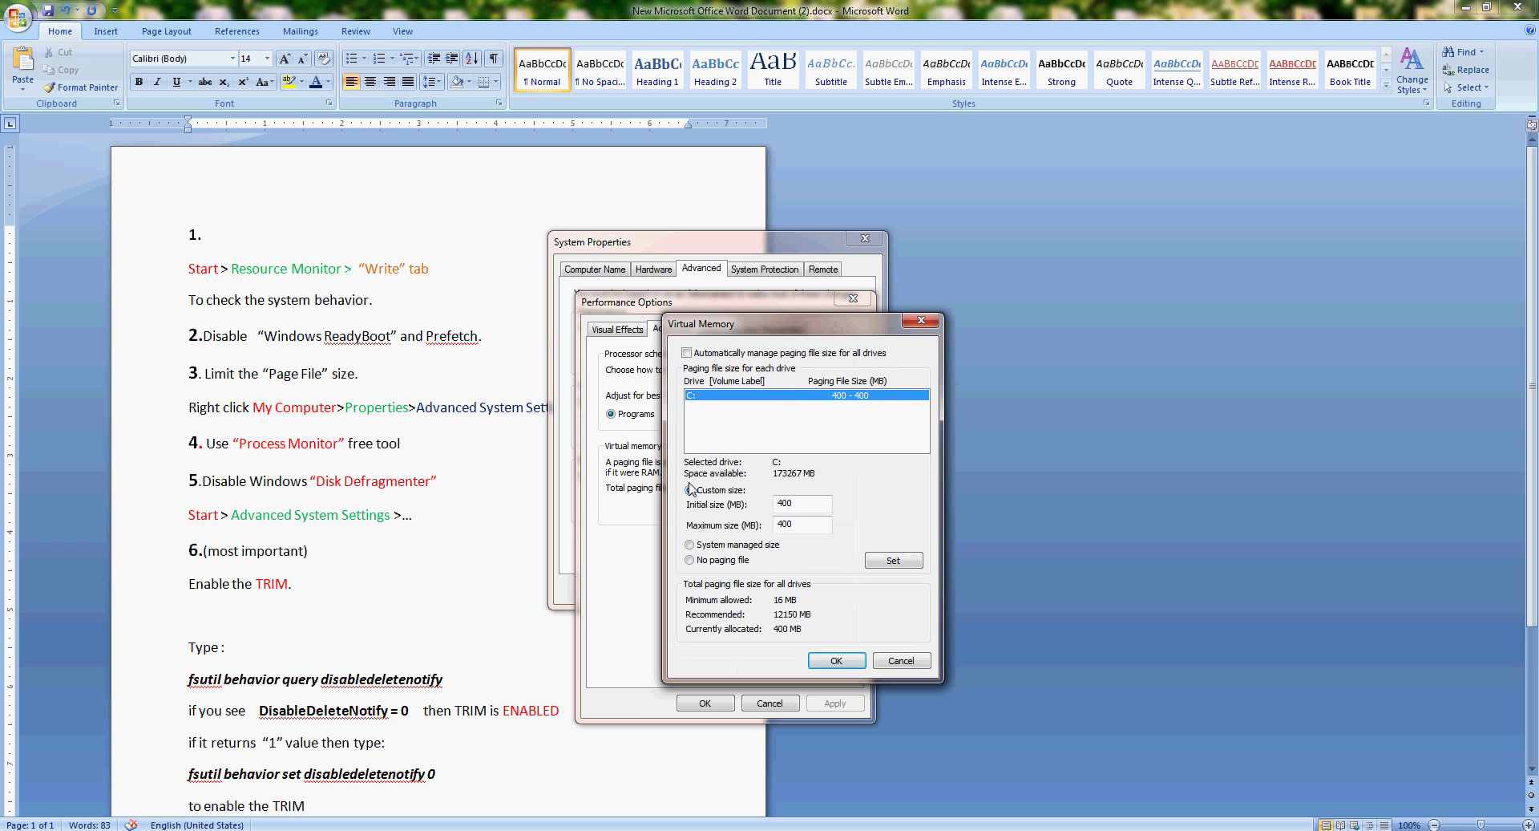
Keep drive C's paging file at the custom 400 MB size and confirm every dialog with OK.
double_click(803, 505)
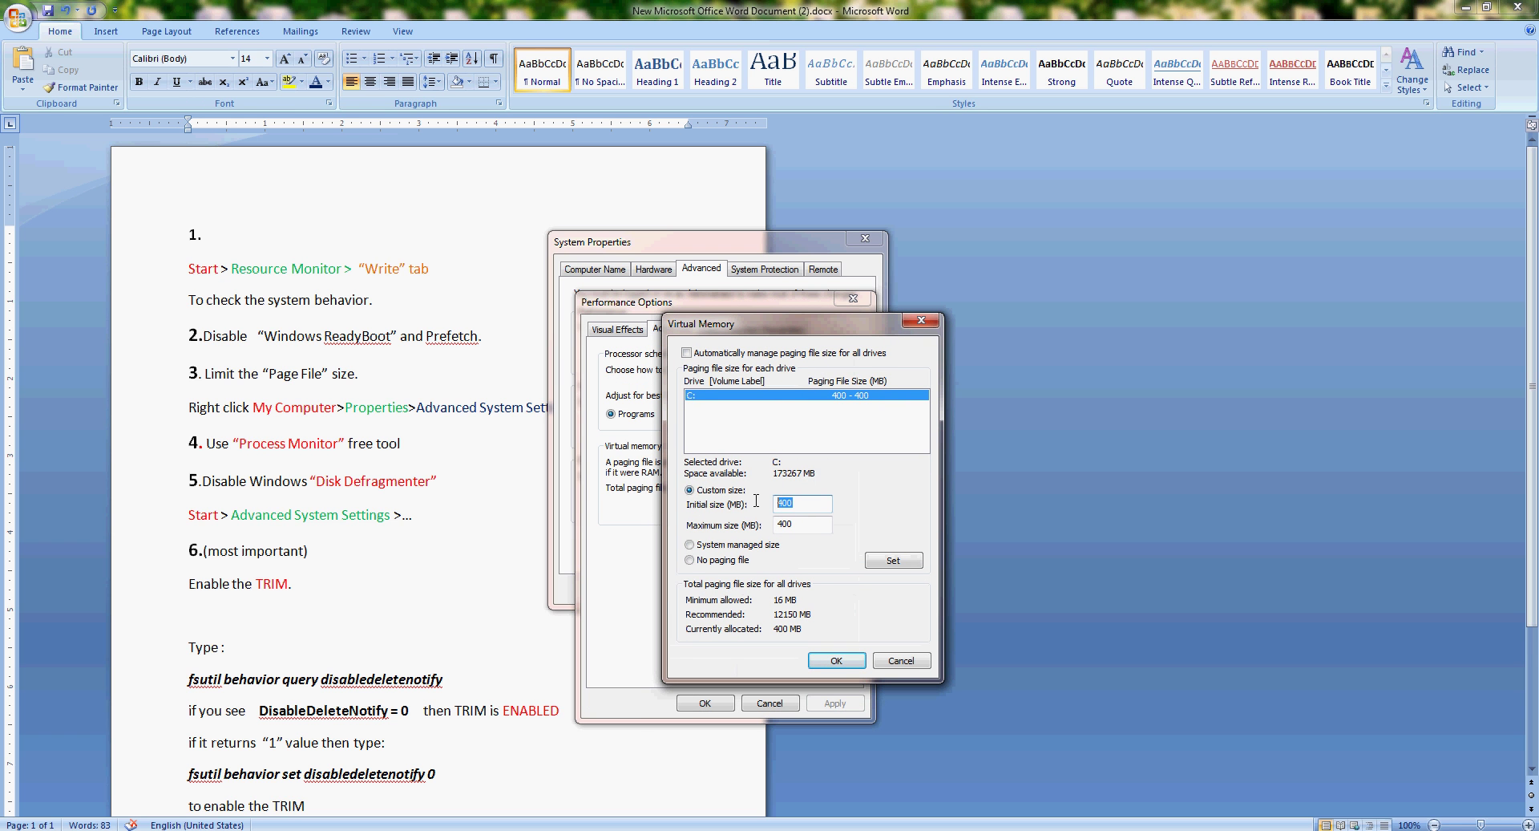
click(805, 509)
click(695, 561)
click(690, 490)
click(842, 661)
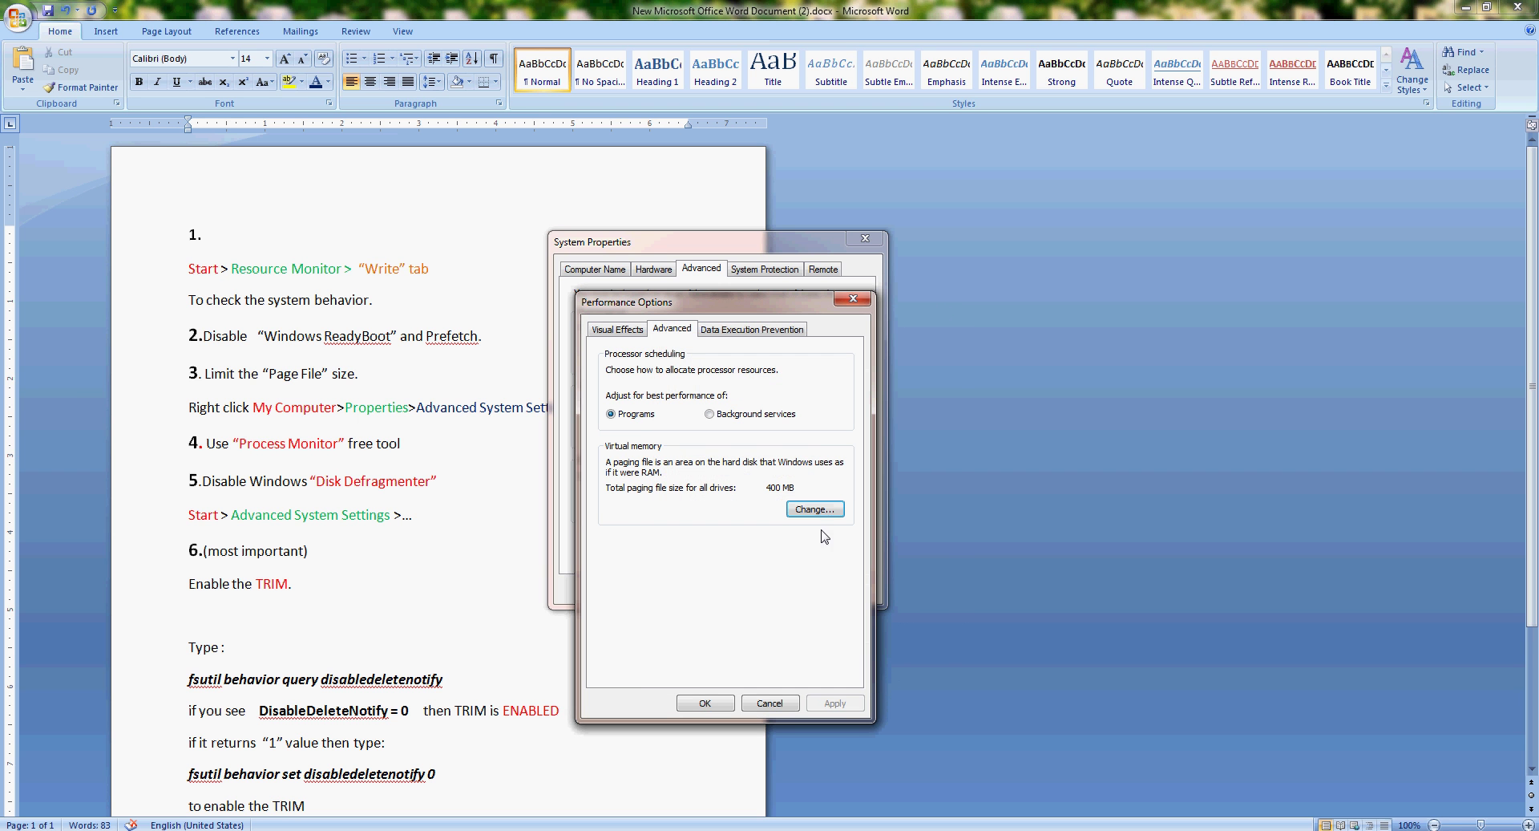
click(707, 703)
click(709, 592)
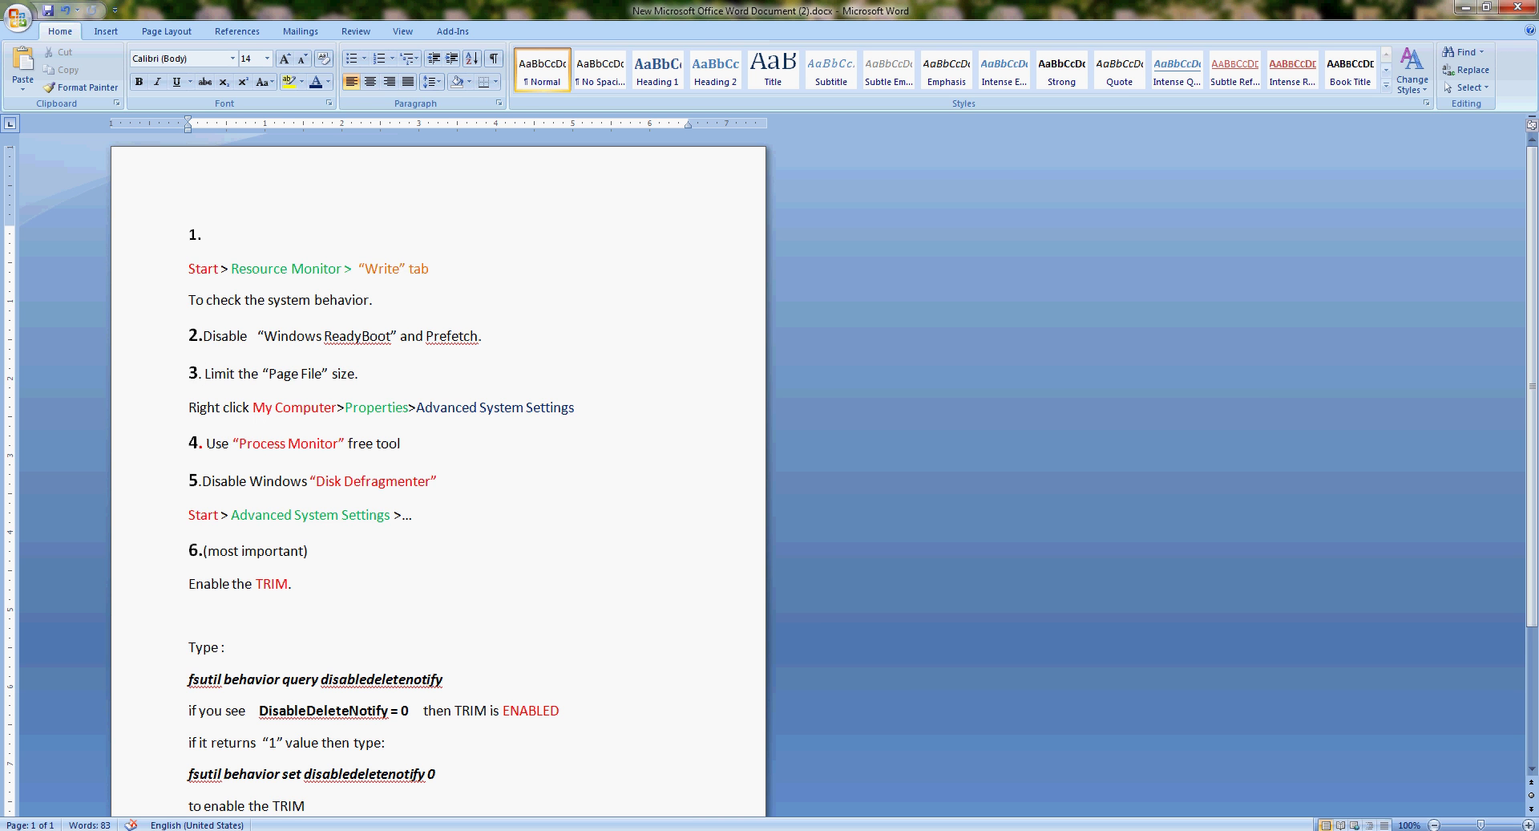
Add and apply a Process Monitor filter: Operation contains 'write', Include.
mouse_move(420, 830)
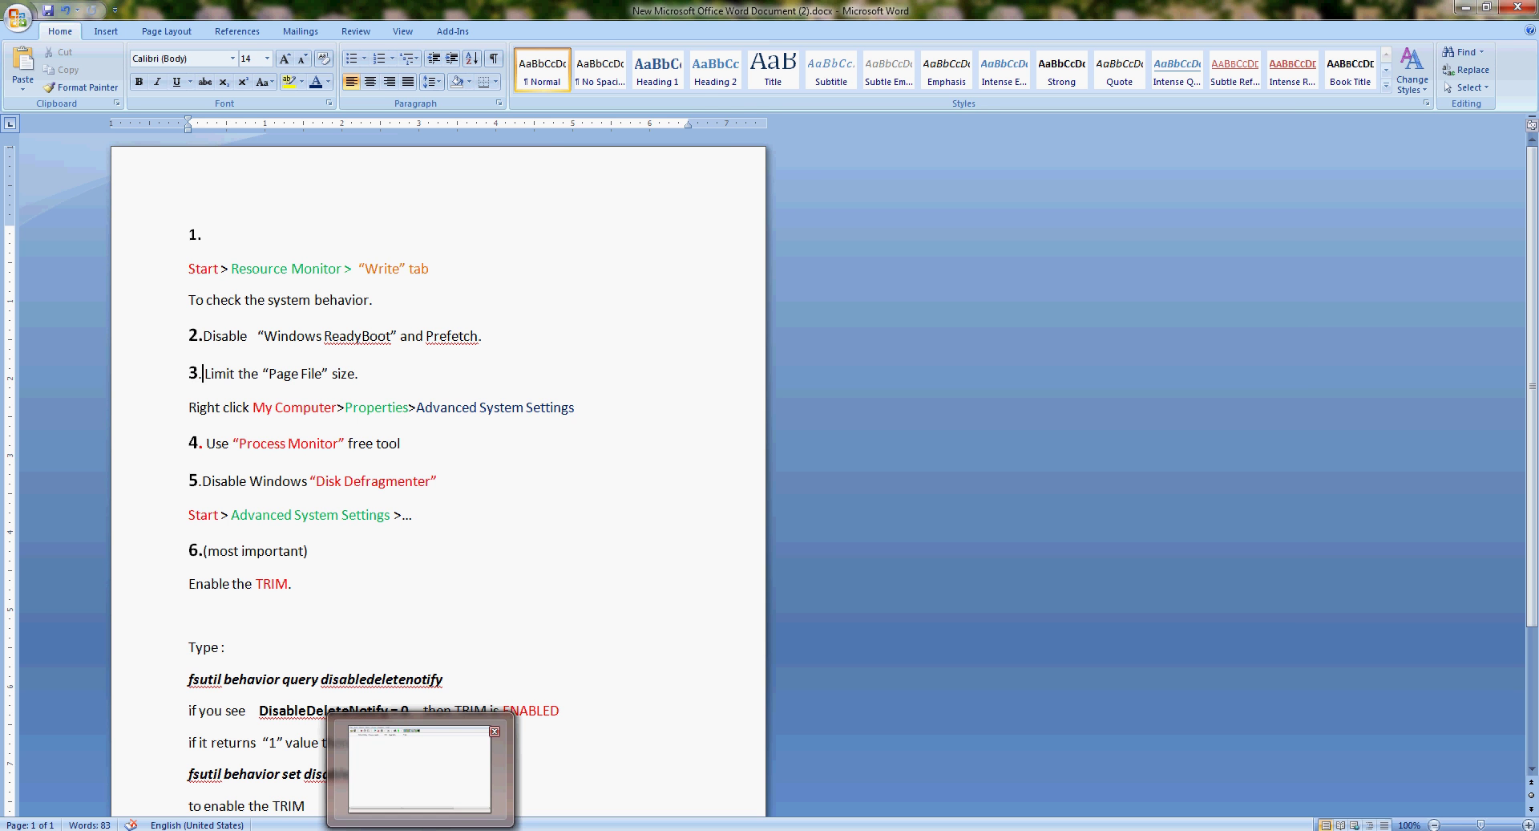
click(419, 768)
drag(828, 247, 873, 241)
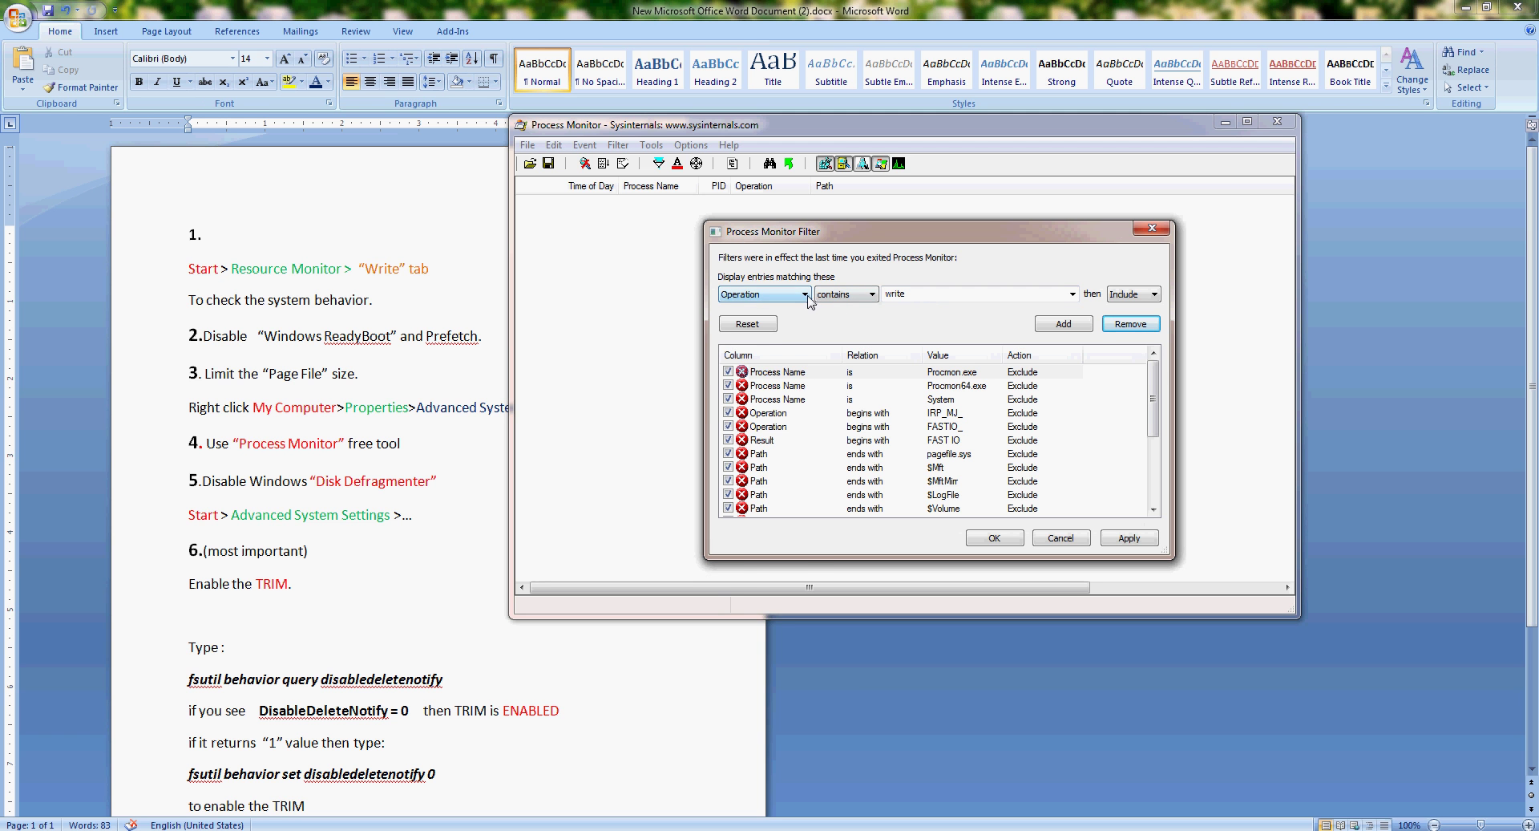
click(805, 295)
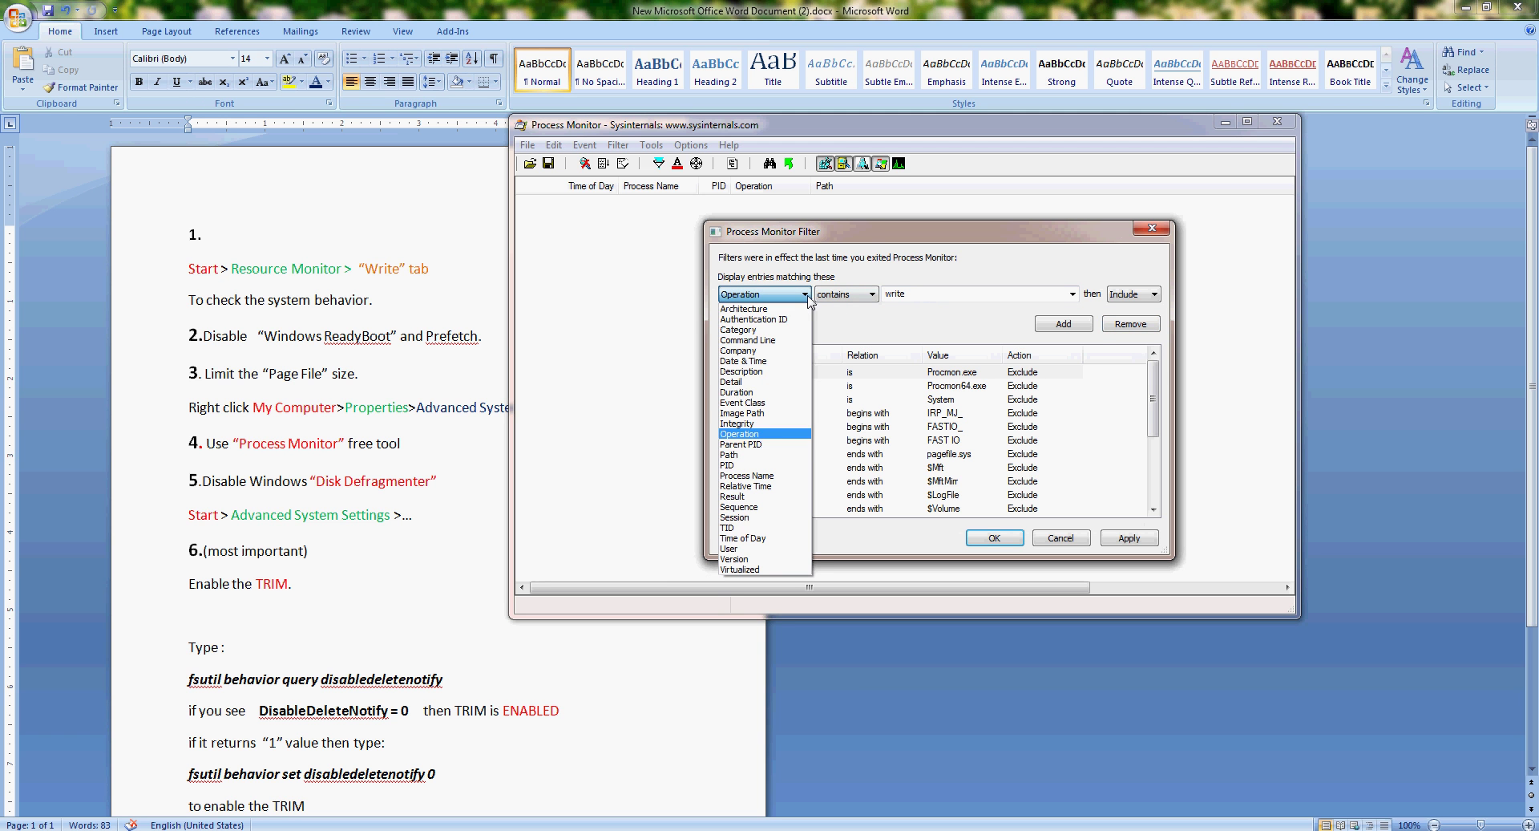
click(775, 434)
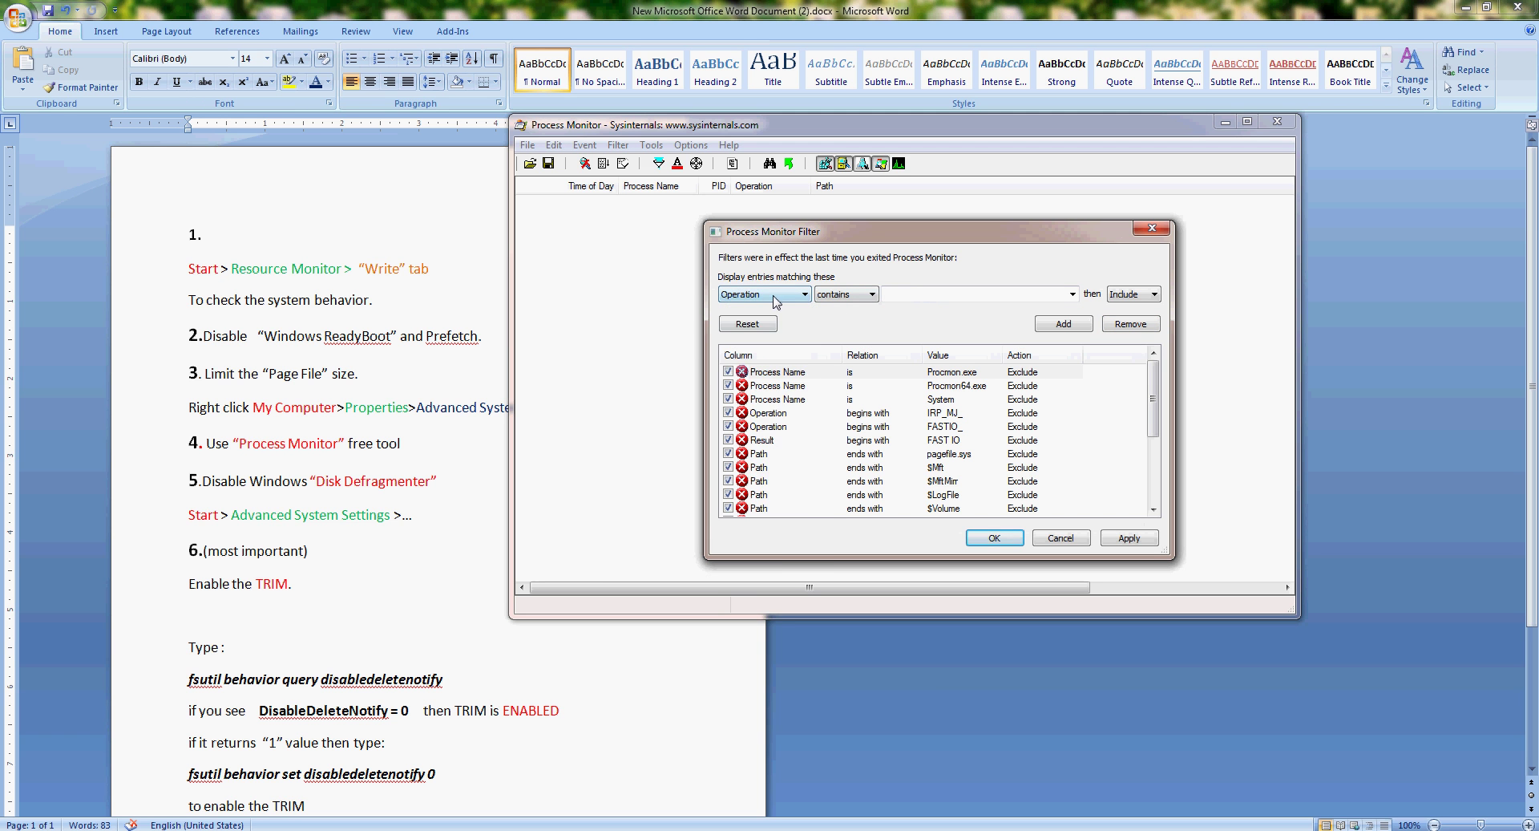
click(872, 295)
click(833, 371)
click(896, 296)
click(1146, 295)
click(1144, 309)
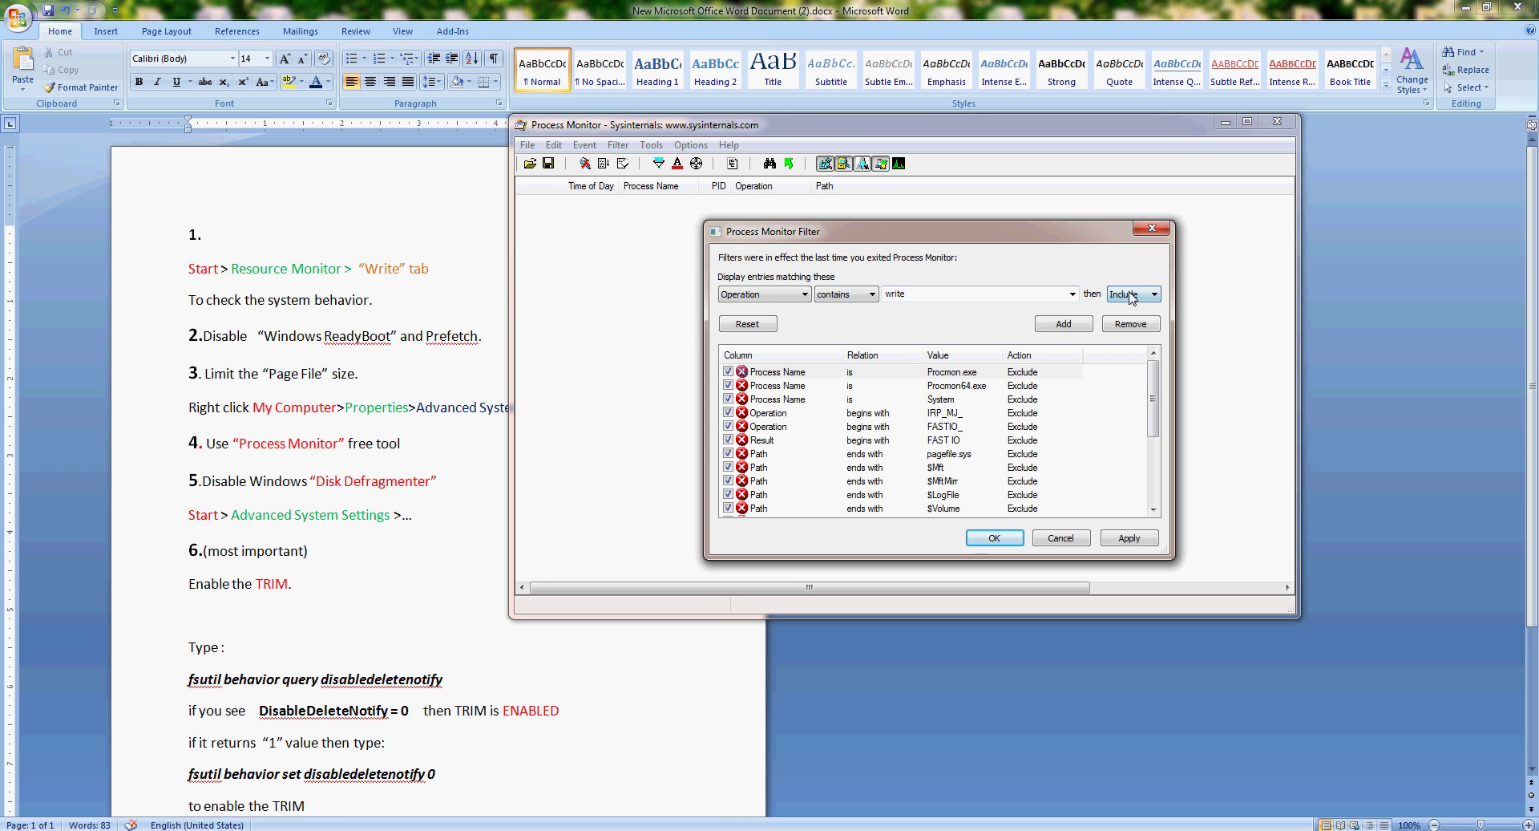
click(1066, 325)
click(995, 539)
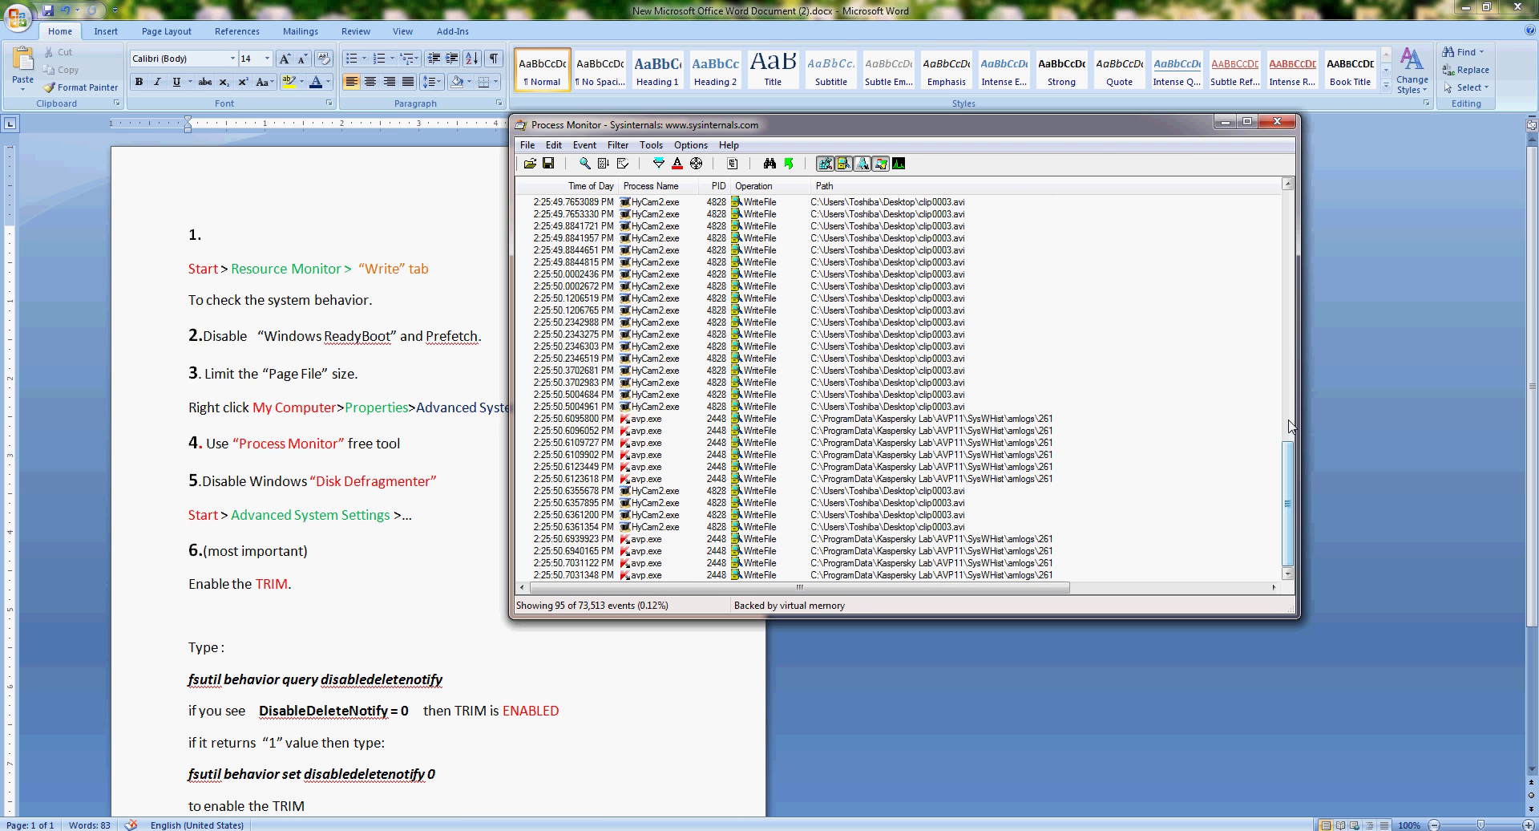
Scroll the filtered WriteFile list as it grows to 485 events.
drag(1292, 463, 1302, 530)
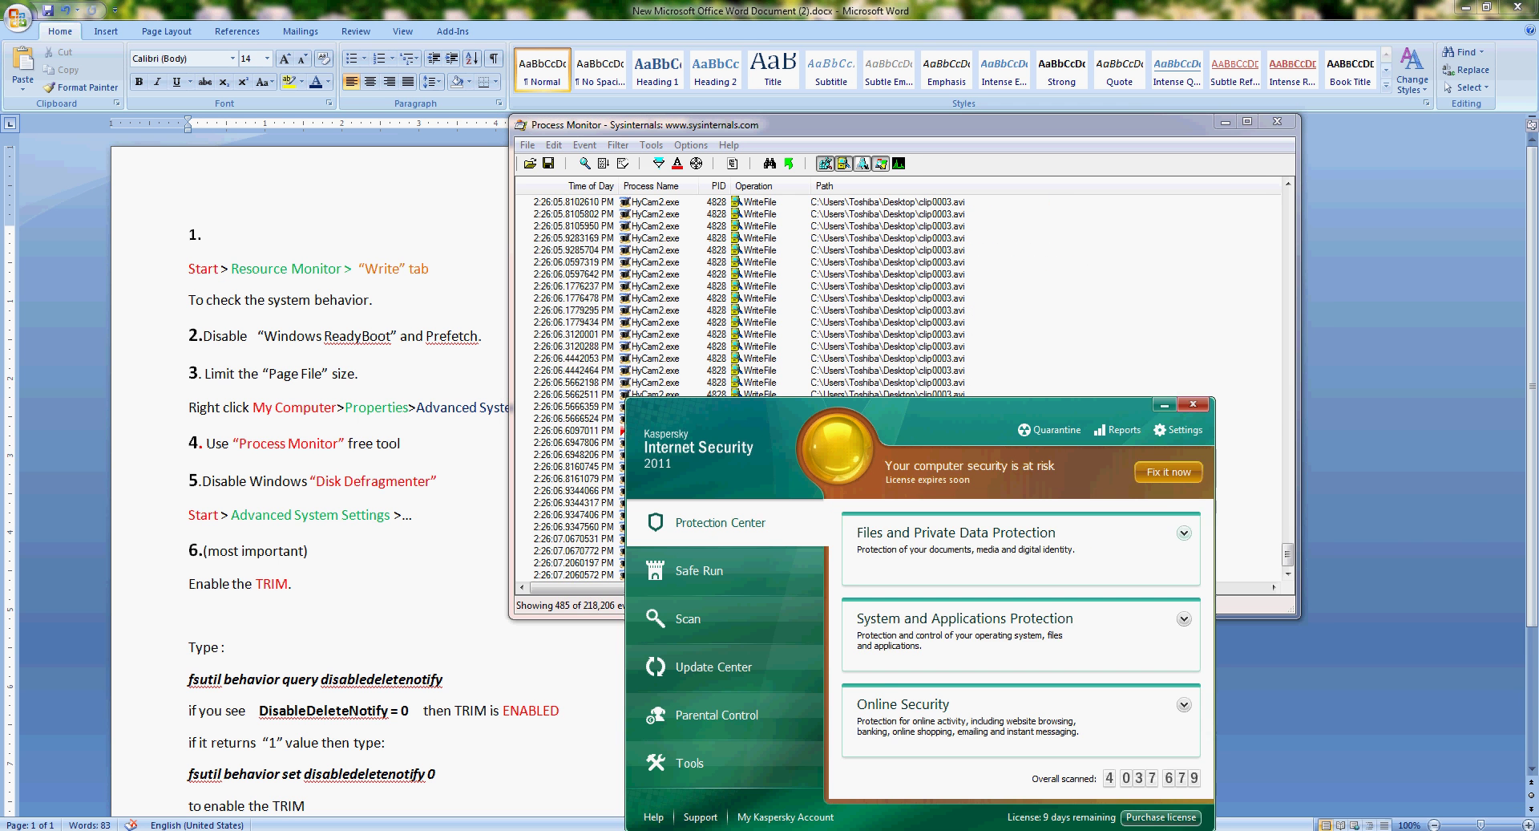
Disable System Watcher under Kaspersky's System and Applications Protection.
drag(1115, 465, 1114, 231)
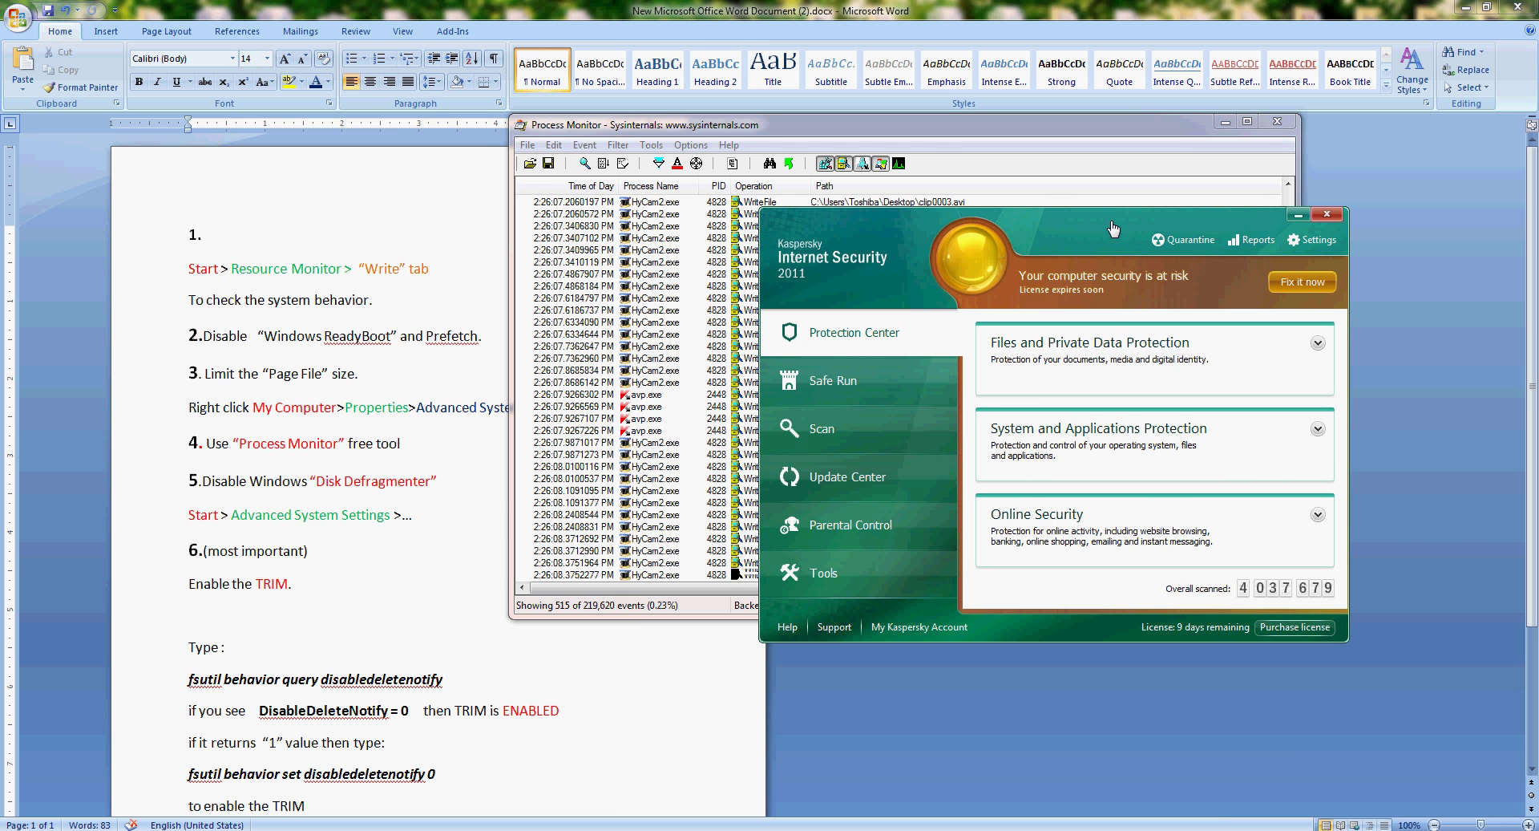
click(1160, 448)
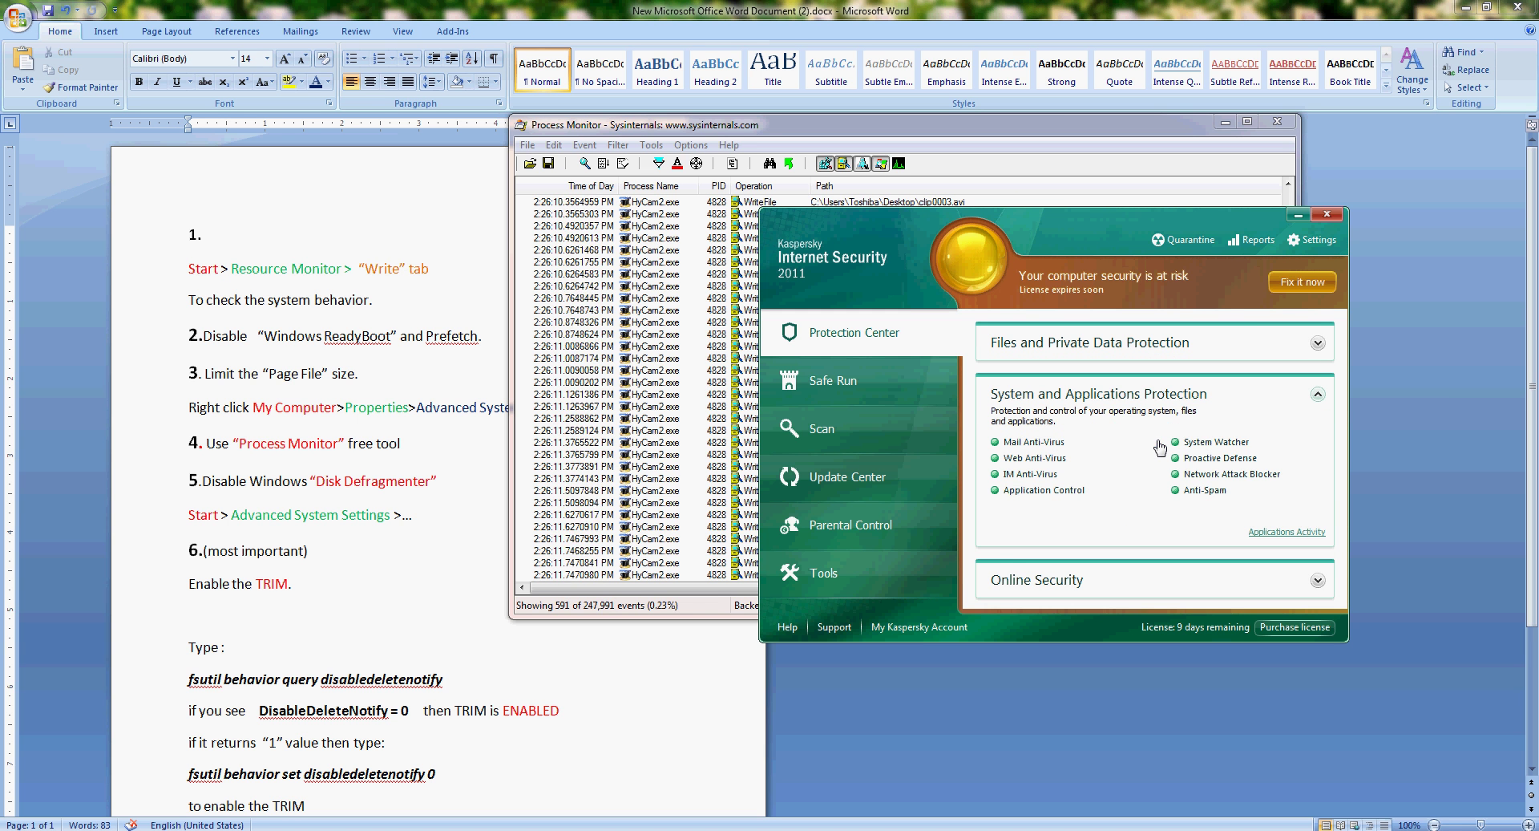
click(1222, 450)
click(1231, 489)
Close Kaspersky and Process Monitor, recheck Kaspersky's protection components, and close it again.
click(1327, 214)
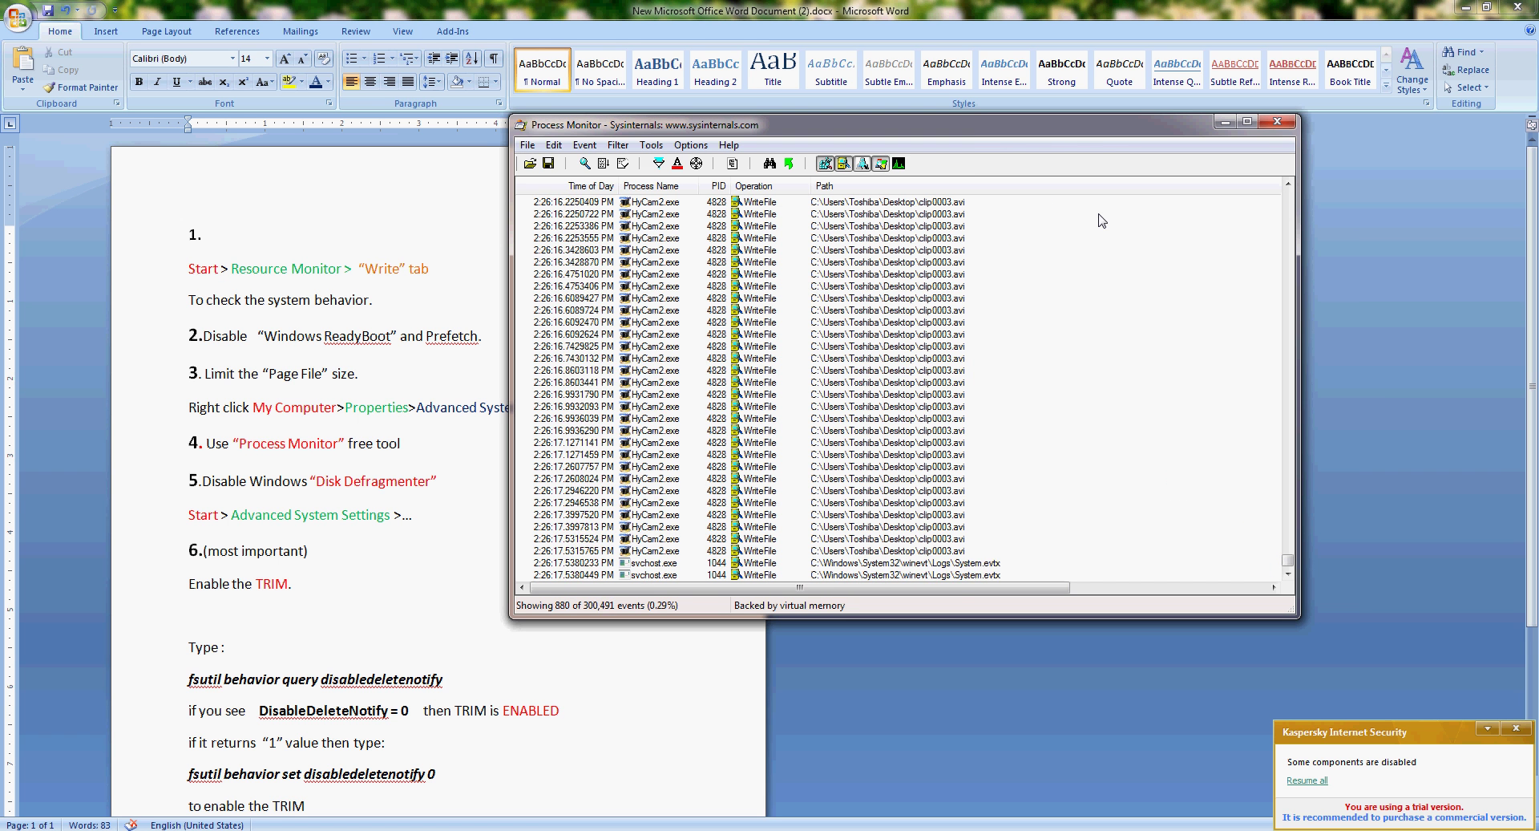
click(1278, 121)
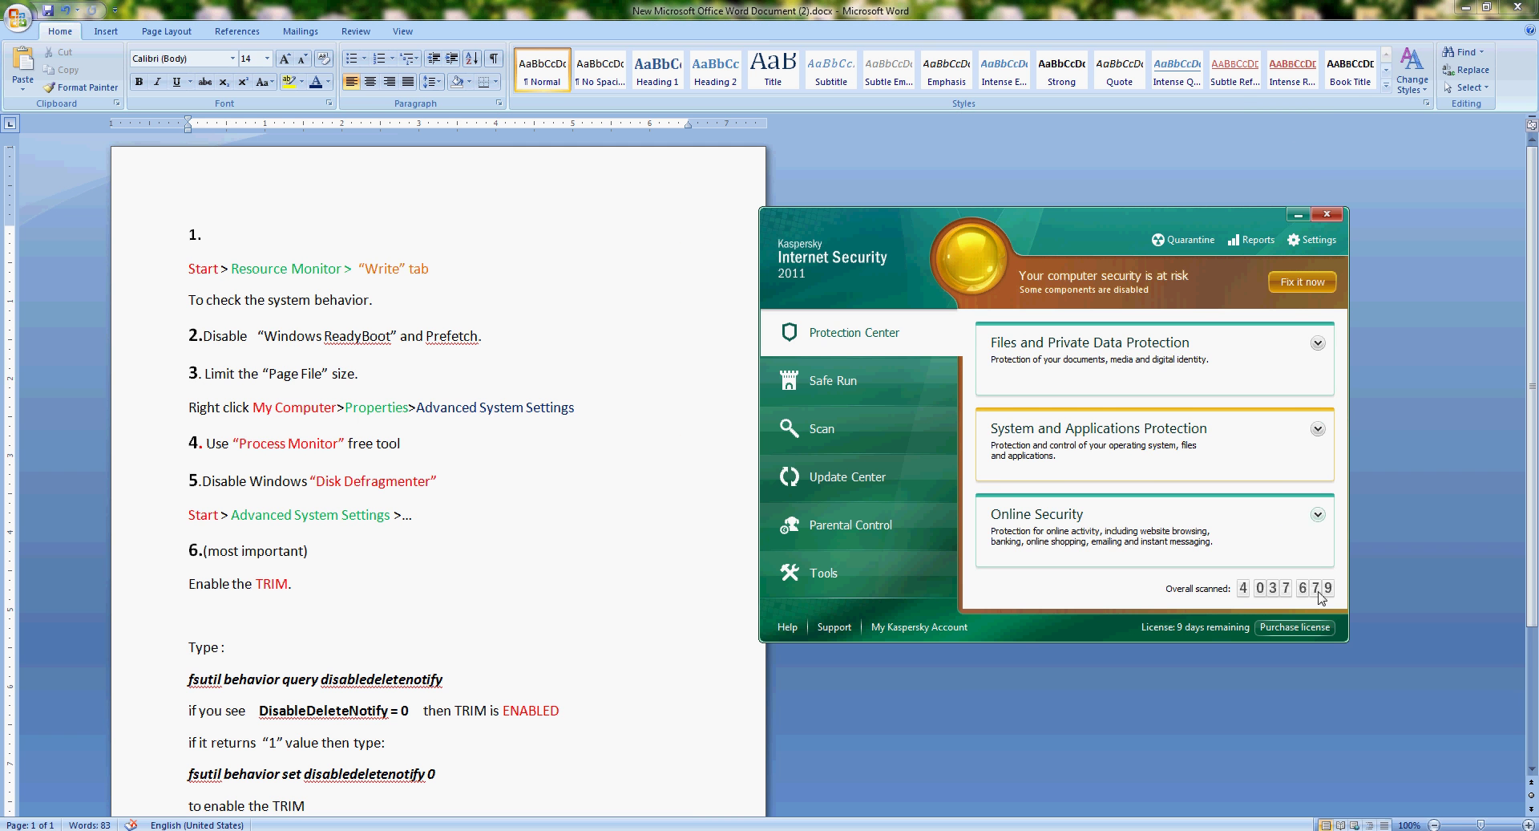
click(1254, 437)
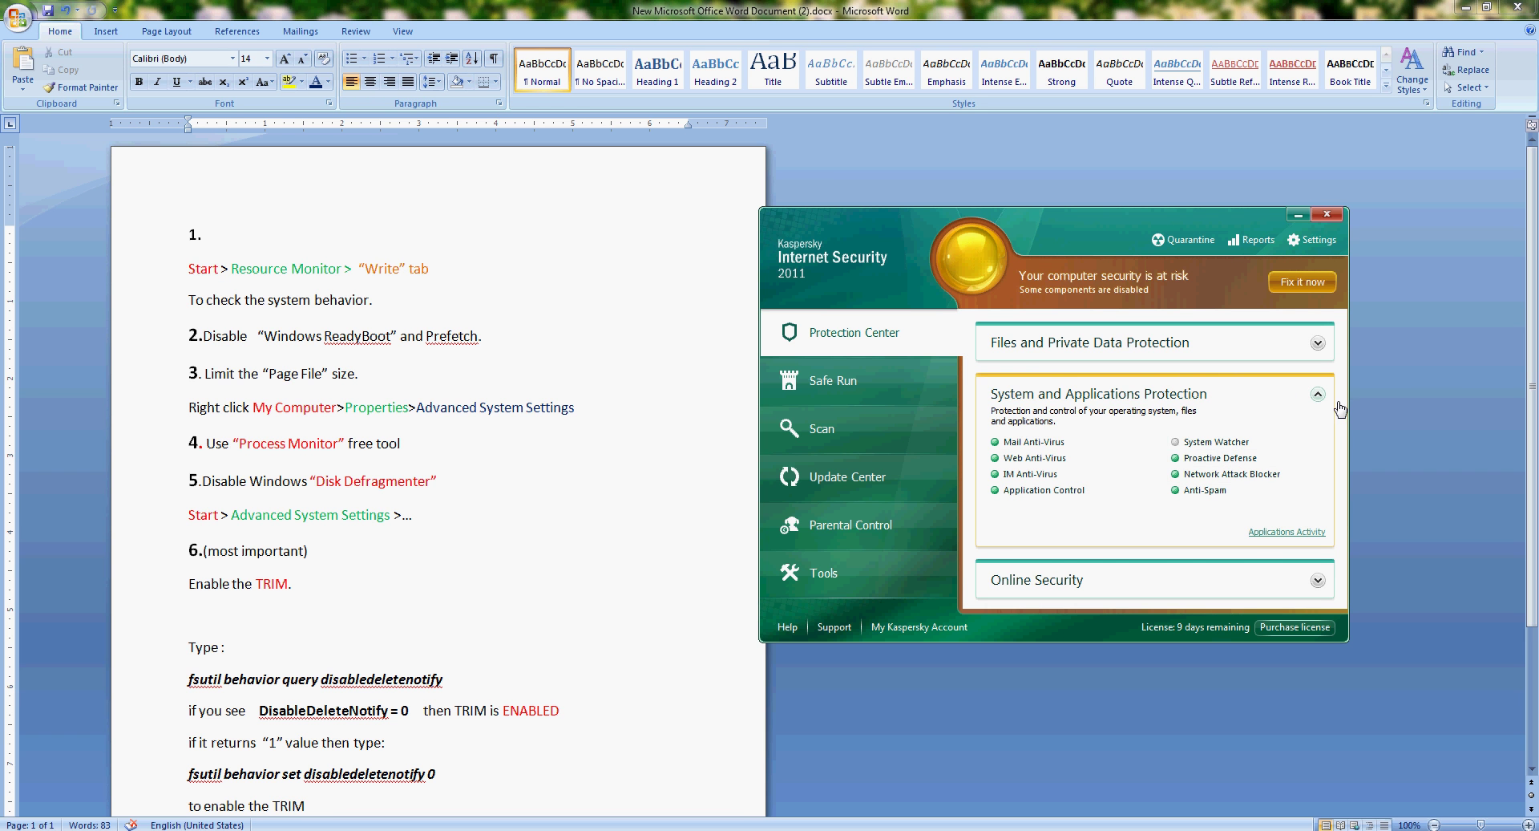
click(1327, 217)
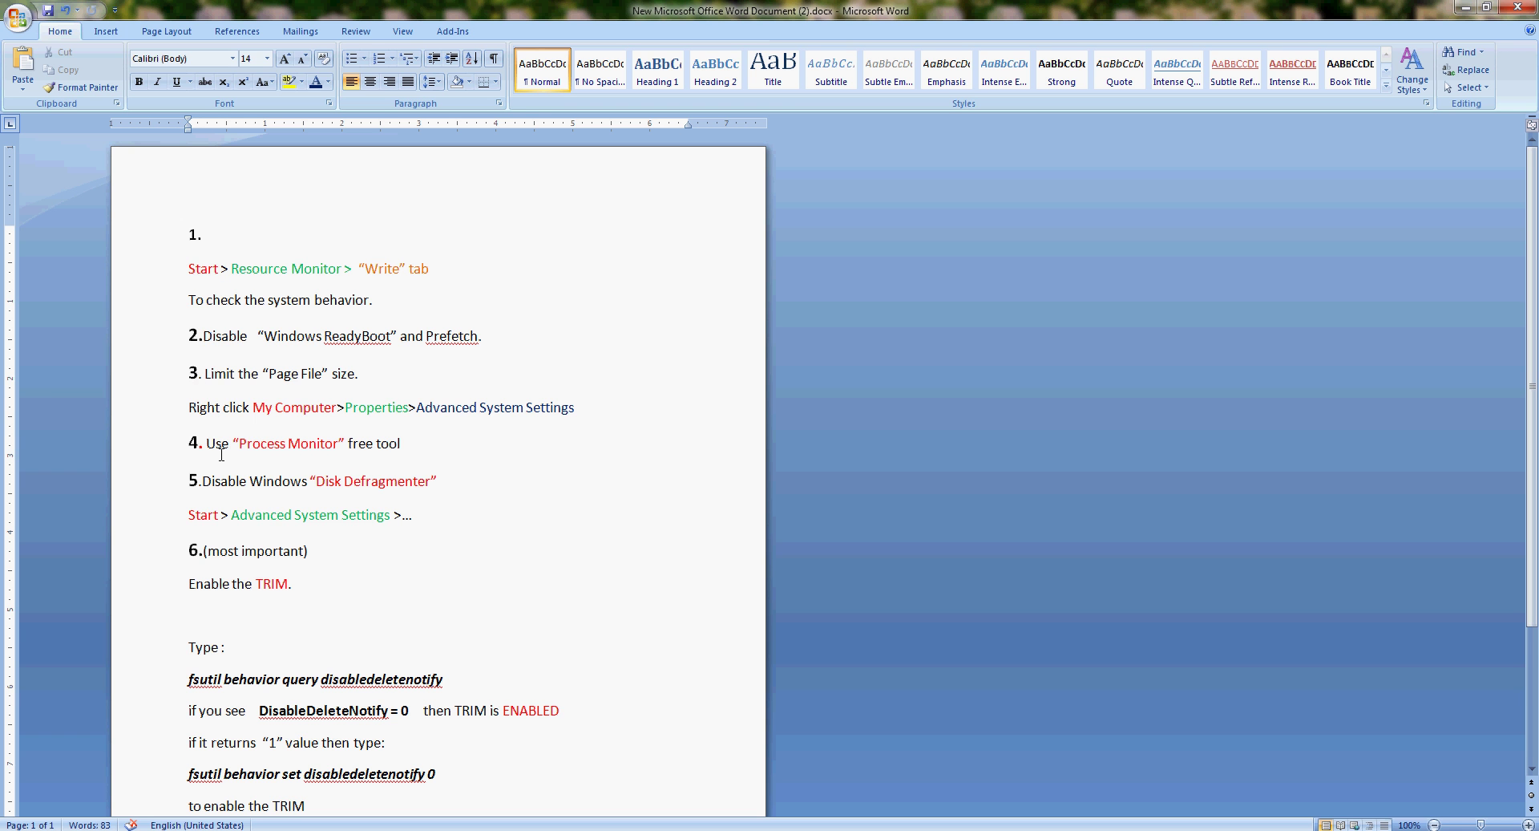
Select the '5' of item five in the notes, then launch Services from a 'service' search.
drag(199, 479, 188, 481)
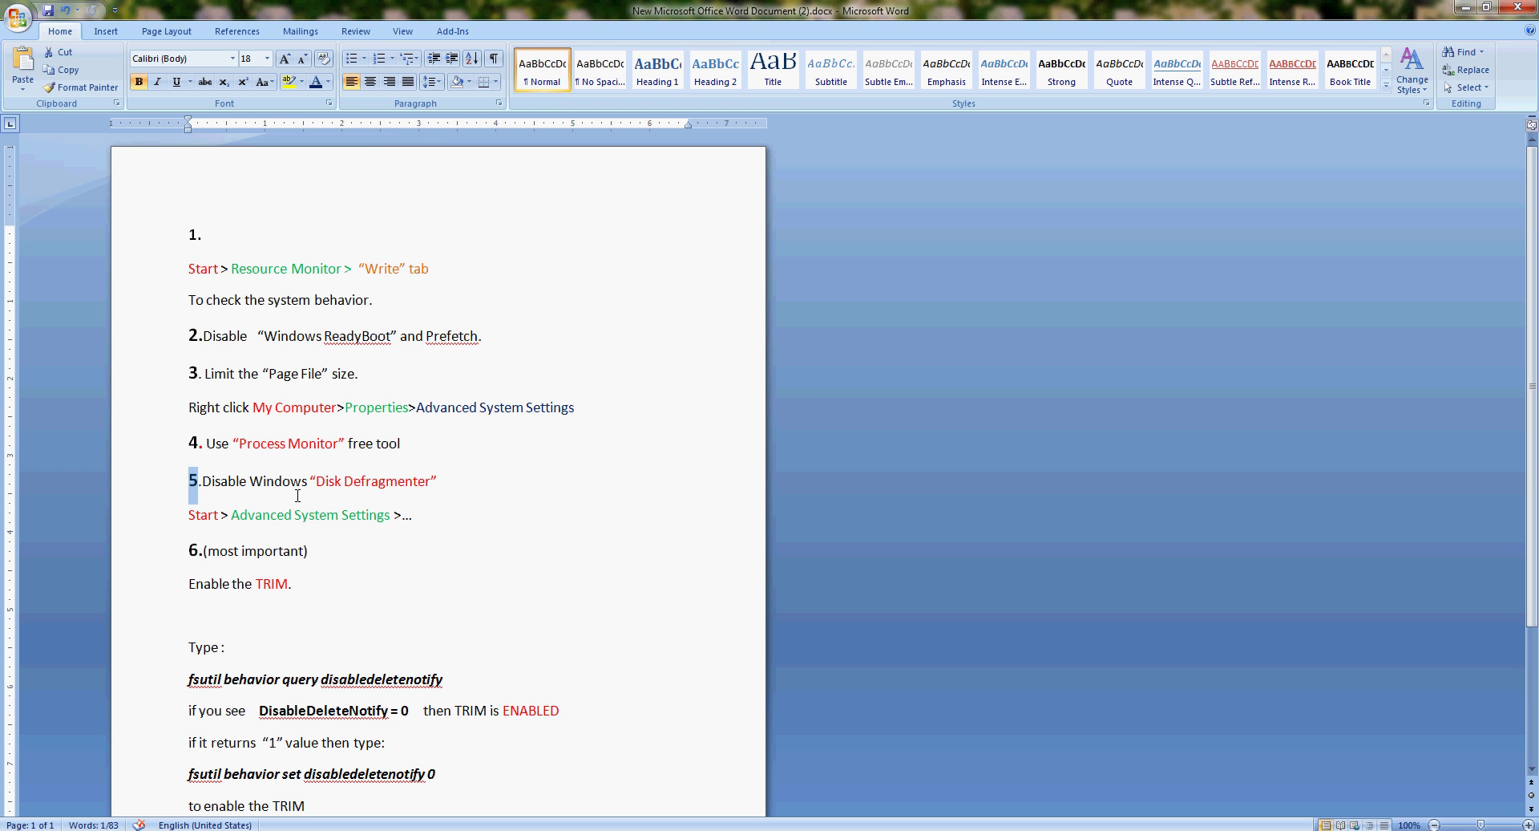
scroll(297, 496, down, 3)
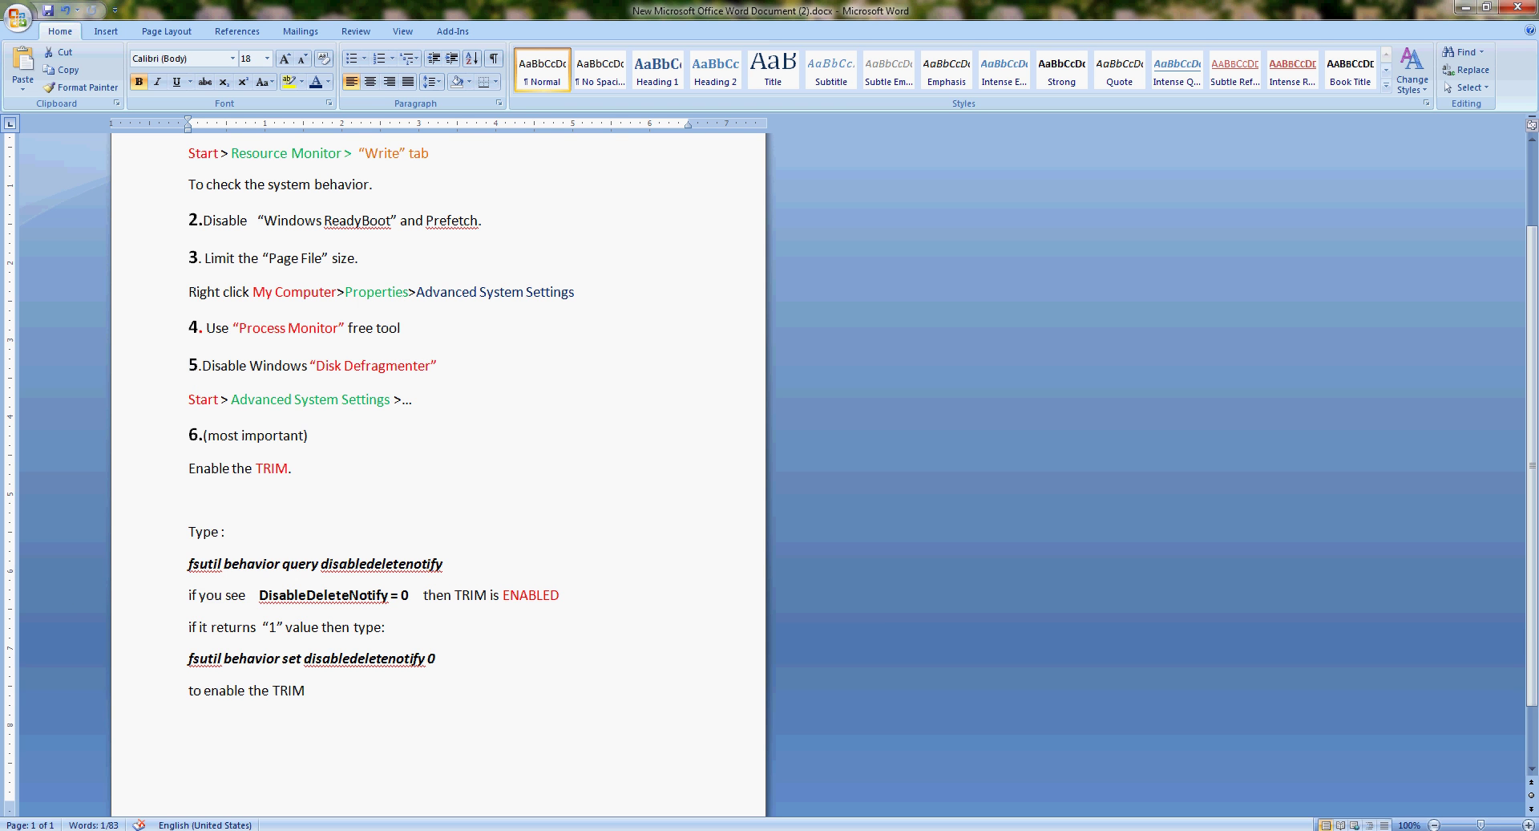
key(super)
text(advance)
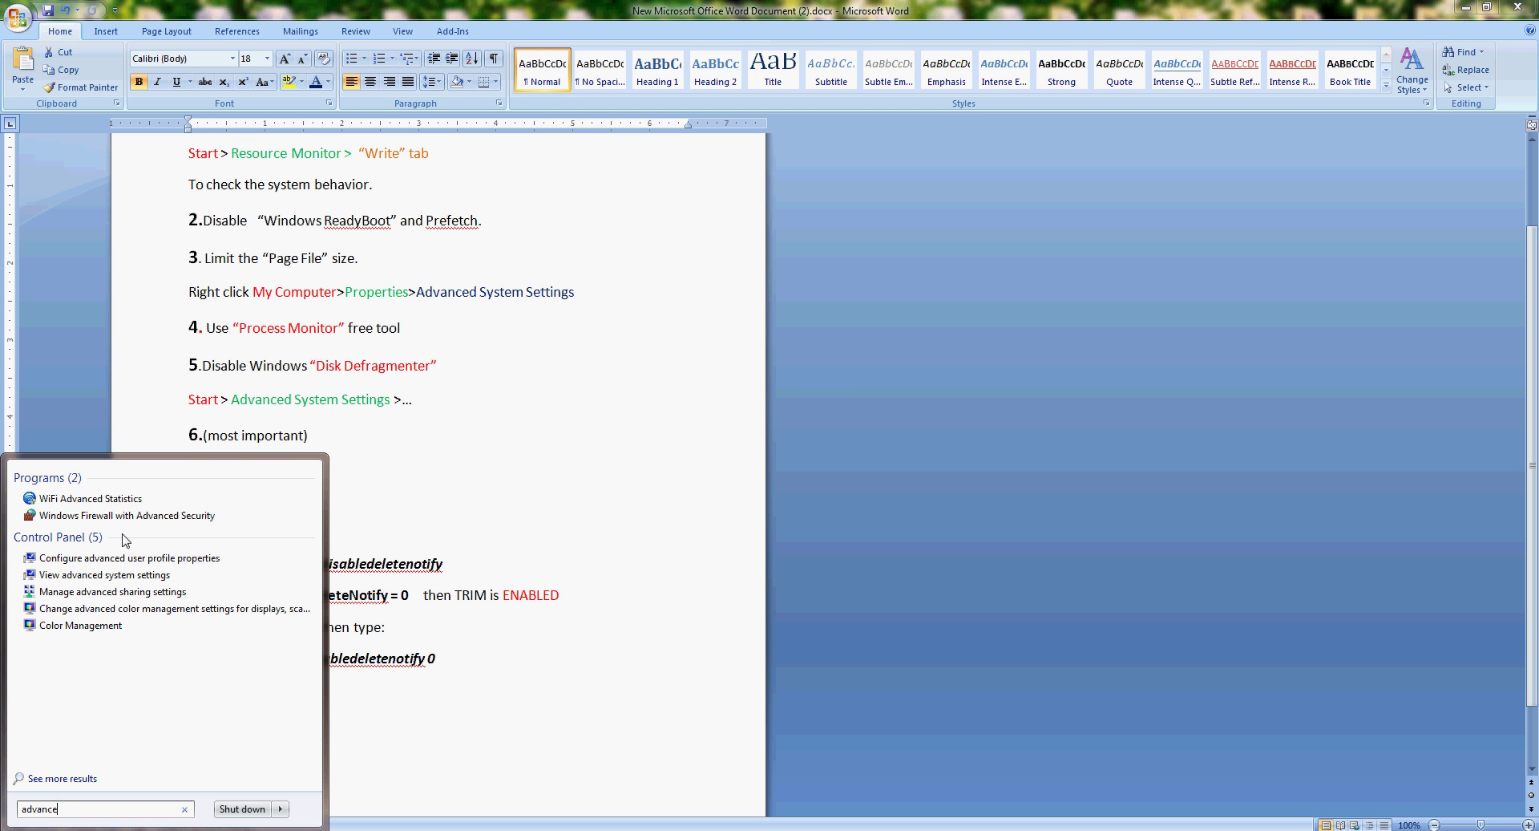
text(d sy)
key(BackSpace)
key(BackSpace)
key(BackSpace)
key(BackSpace)
key(BackSpace)
key(BackSpace)
key(BackSpace)
key(BackSpace)
key(BackSpace)
key(BackSpace)
key(BackSpace)
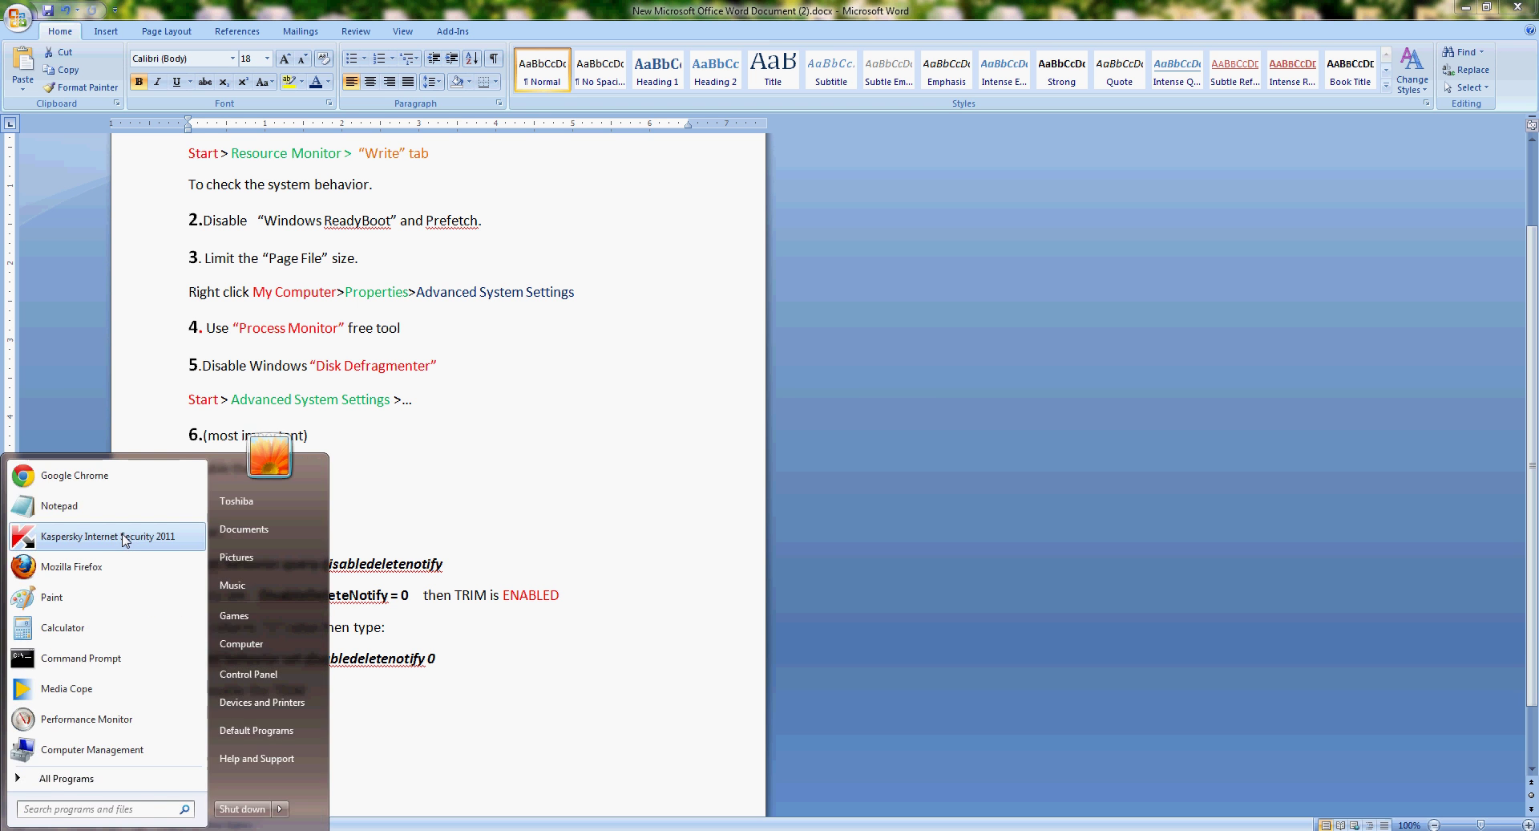
text(service)
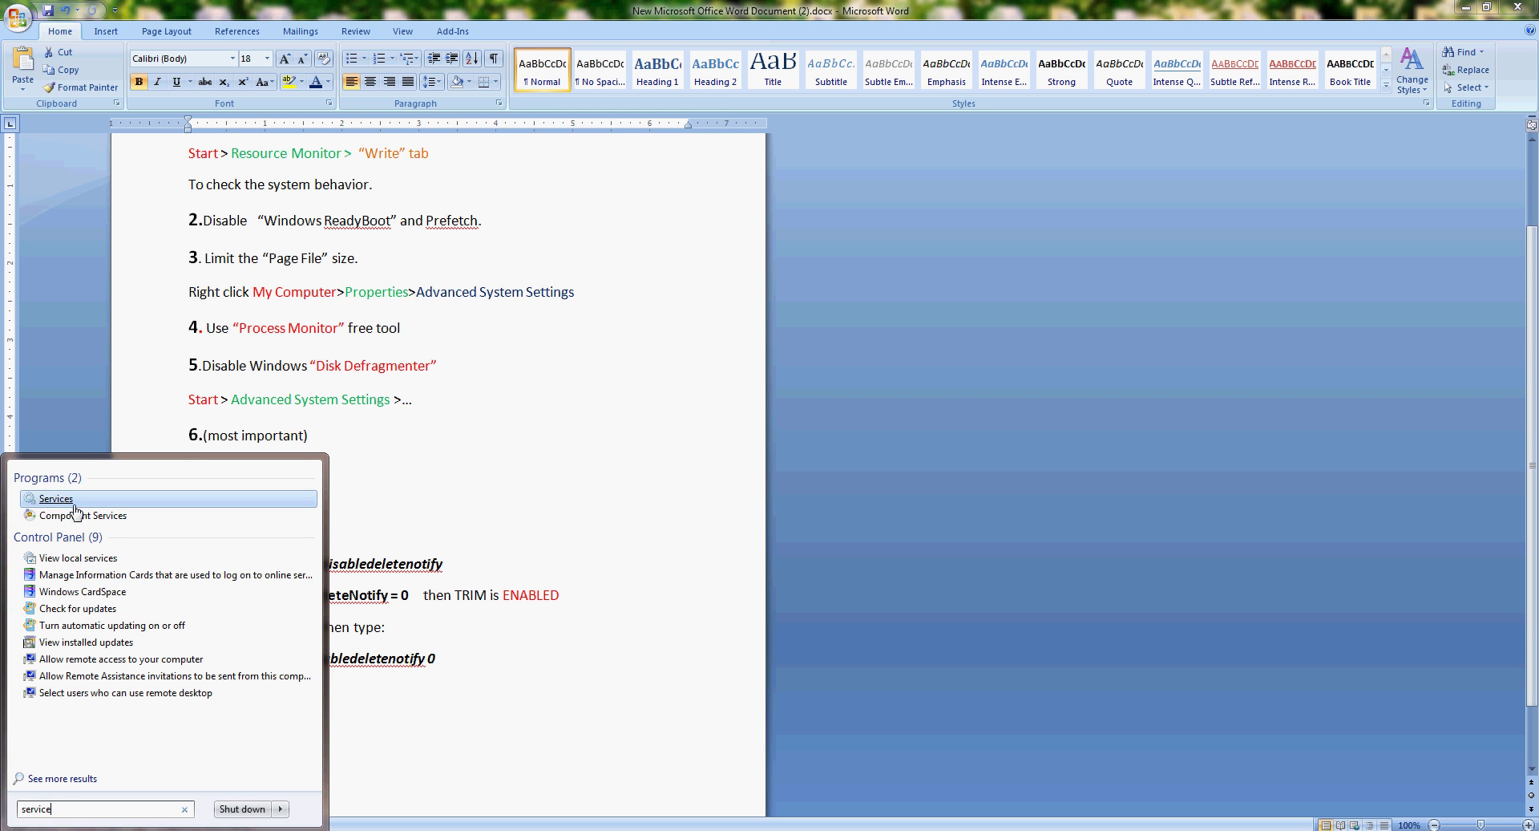
click(121, 499)
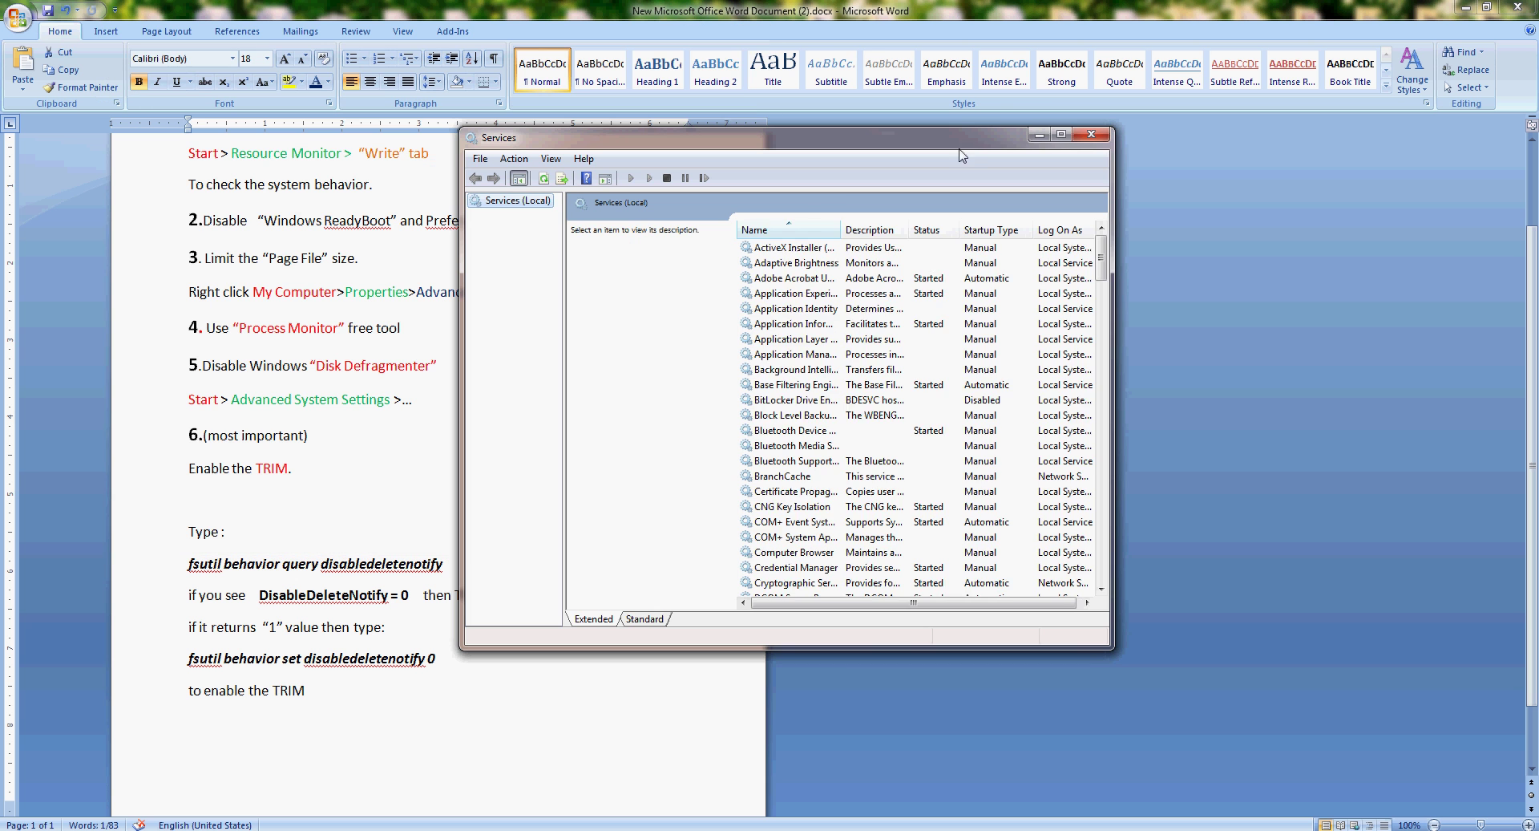
Sort services by name, widen the Name column, and browse service descriptions.
click(770, 229)
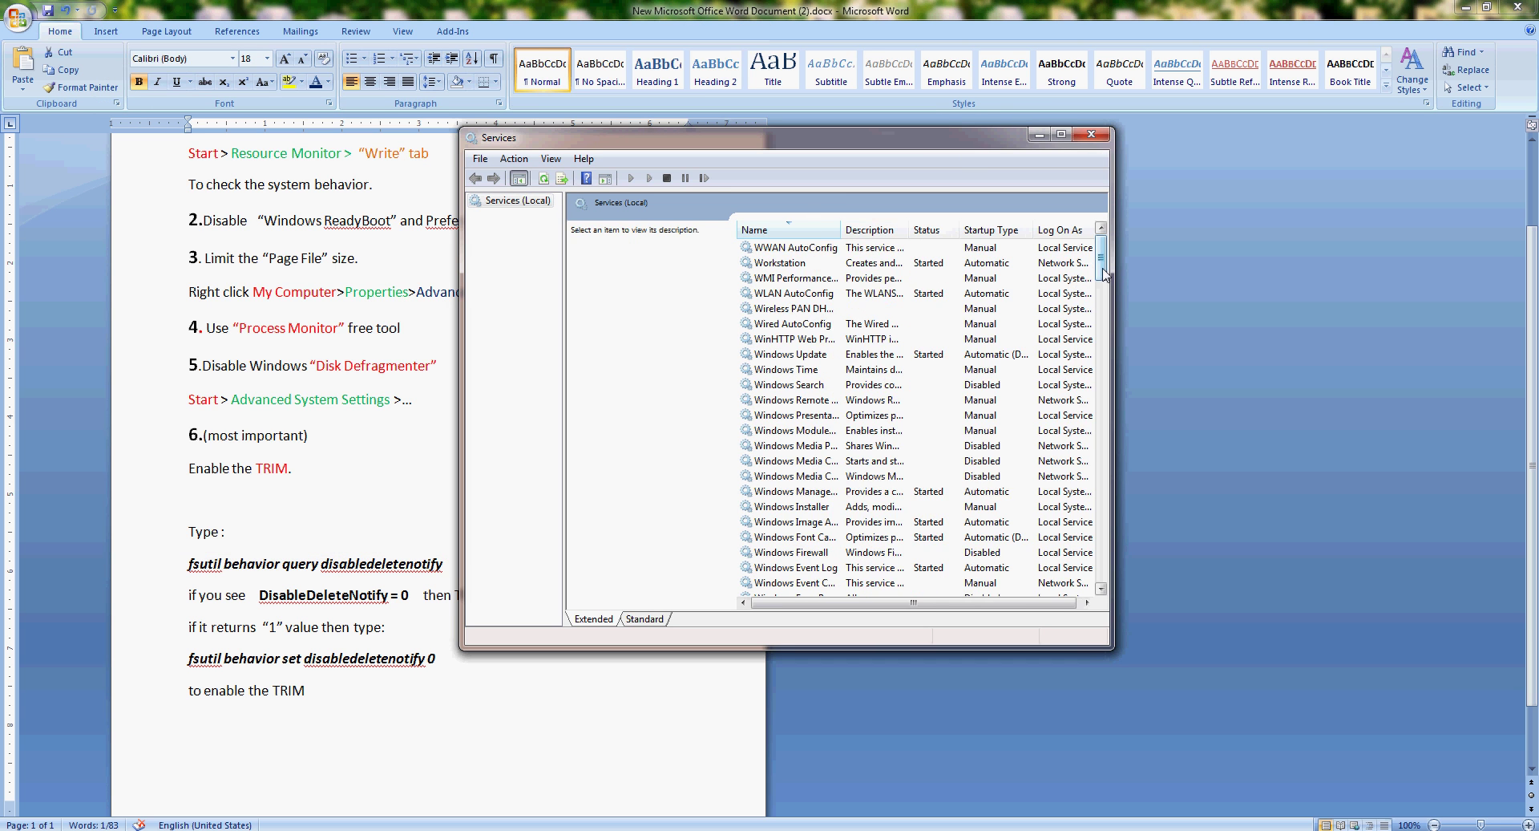
drag(1103, 269, 1103, 294)
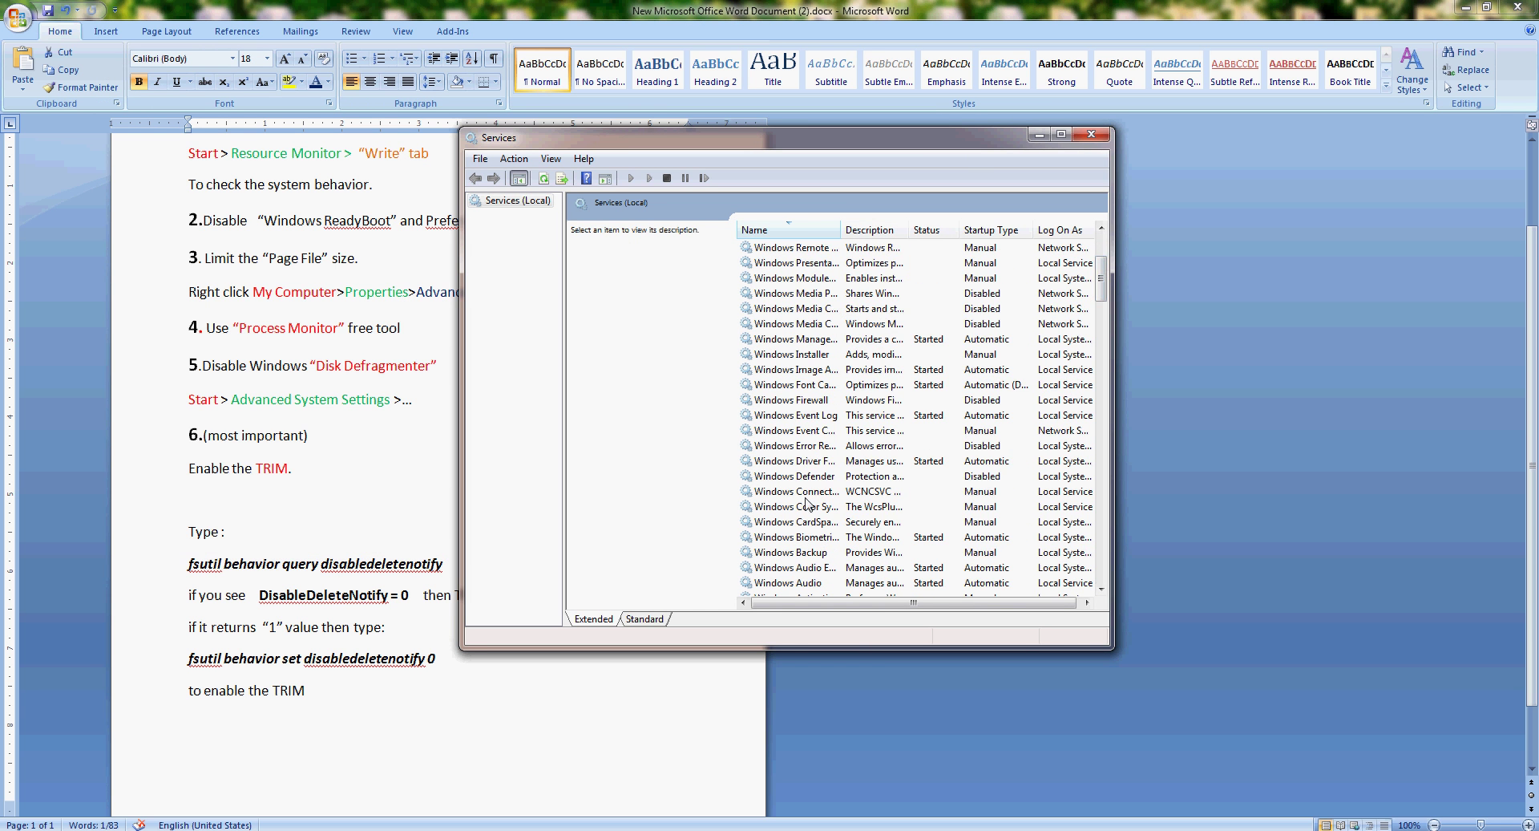
click(818, 475)
drag(840, 229, 942, 230)
click(946, 253)
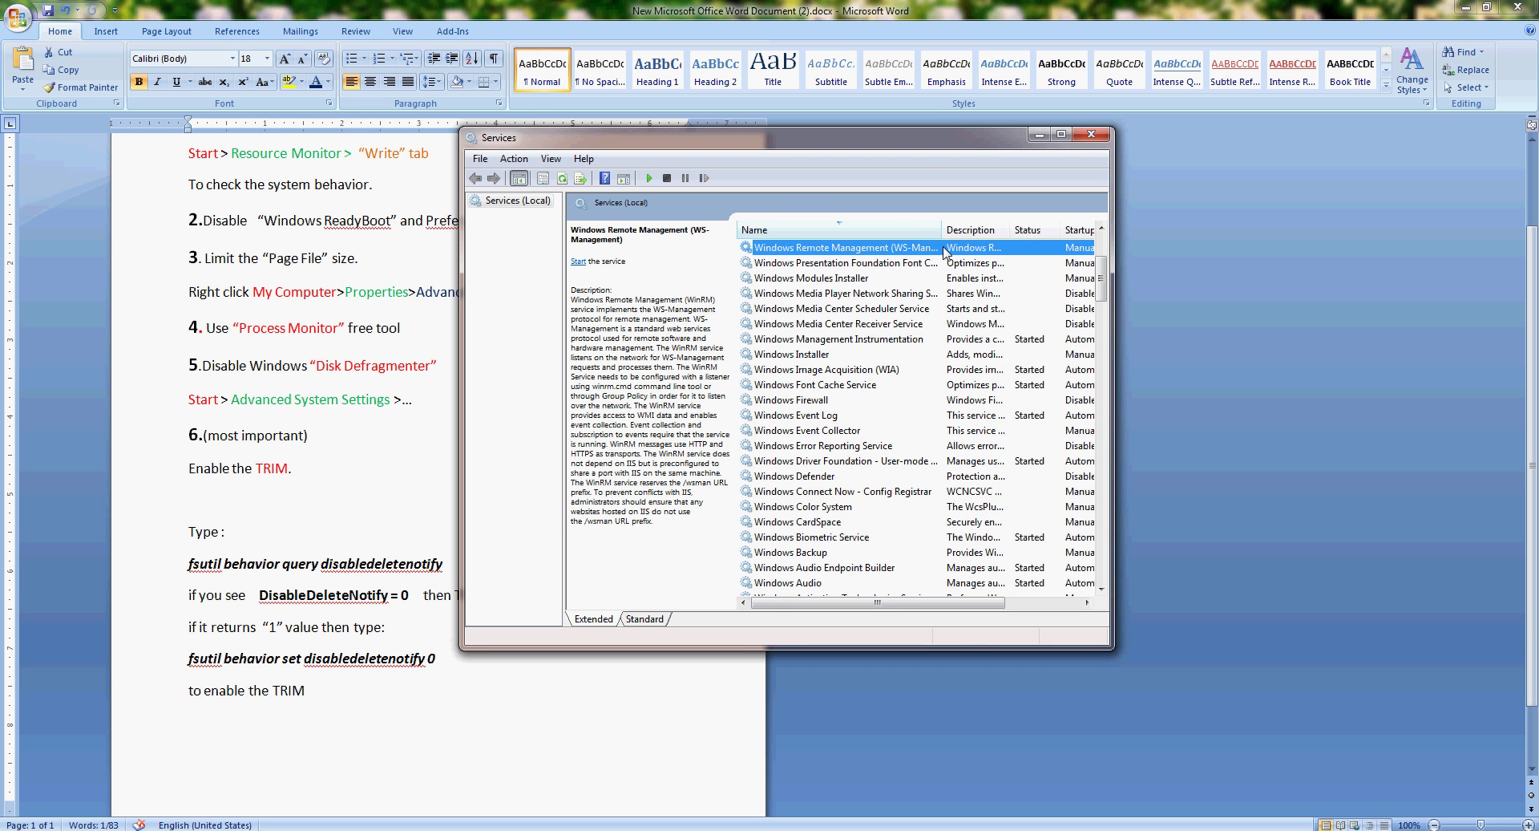
click(842, 447)
scroll(874, 424, up, 3)
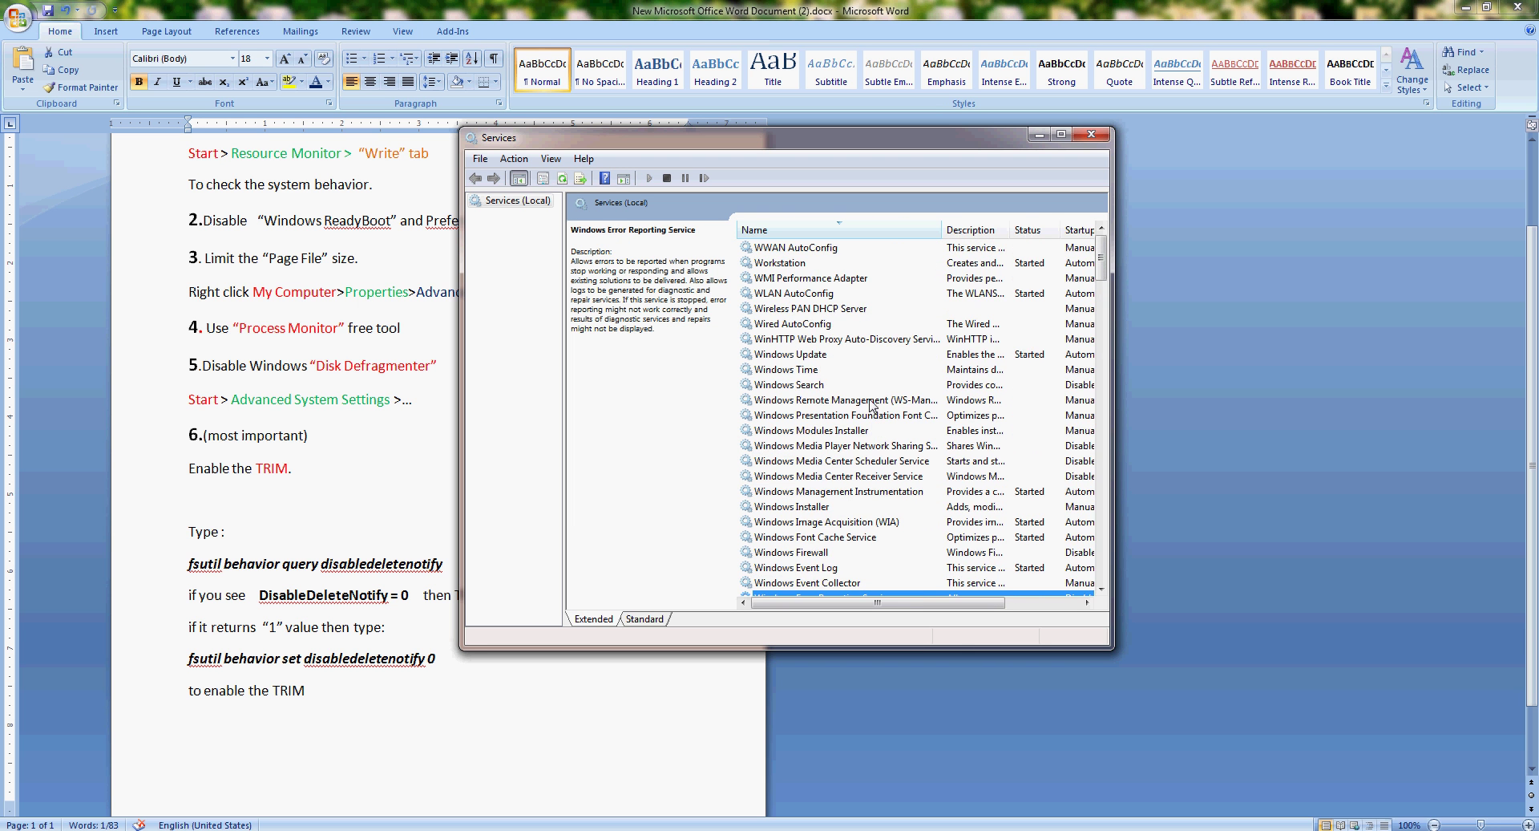
scroll(875, 417, down, 13)
scroll(877, 412, down, 20)
scroll(881, 428, up, 3)
scroll(863, 454, up, 1)
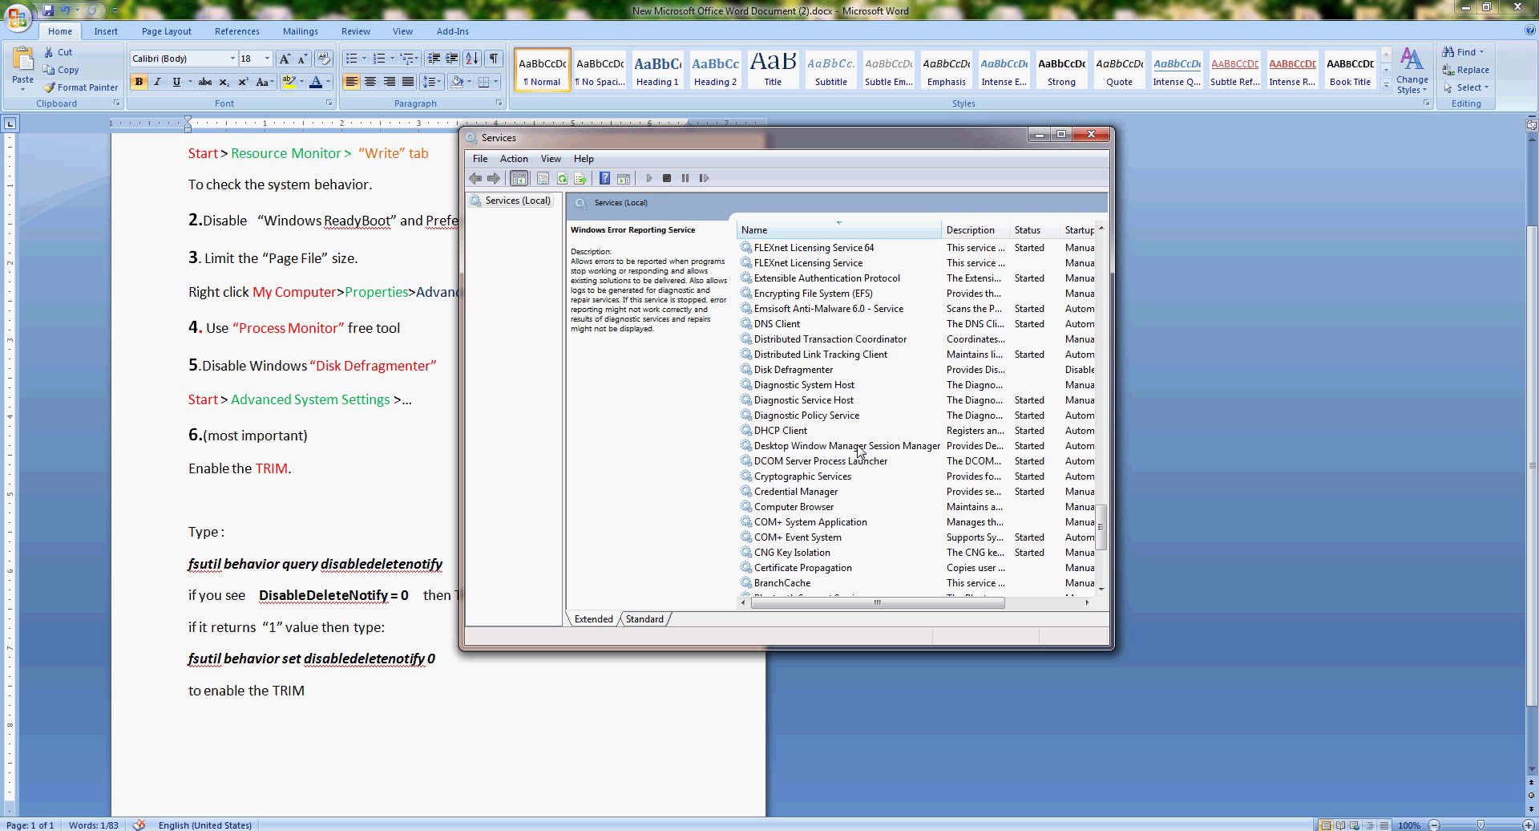
Set the Disk Defragmenter service's startup type to Disabled and close Services.
click(810, 369)
right_click(871, 370)
click(907, 522)
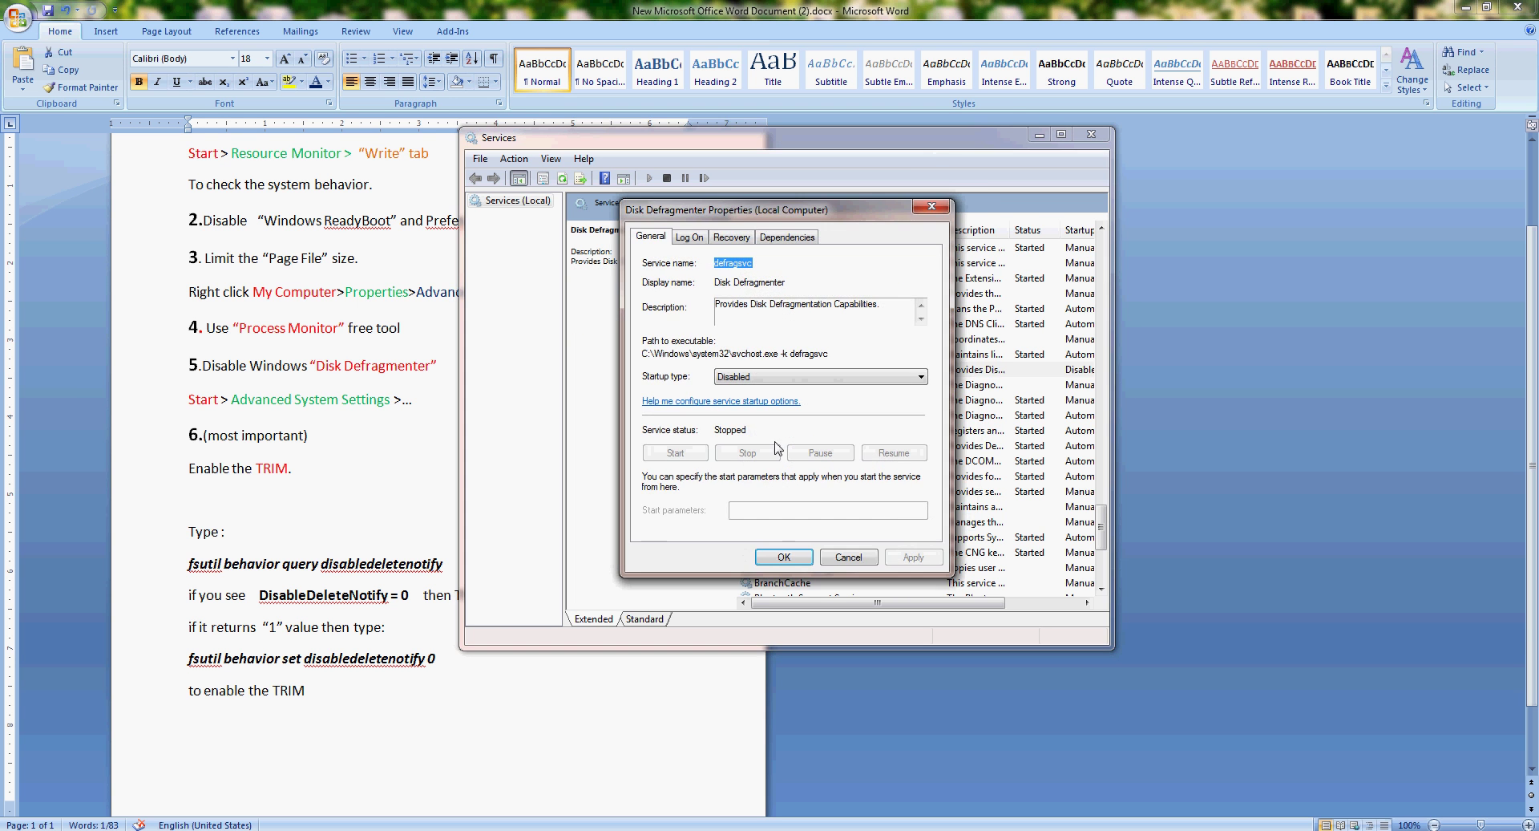
click(752, 377)
click(748, 423)
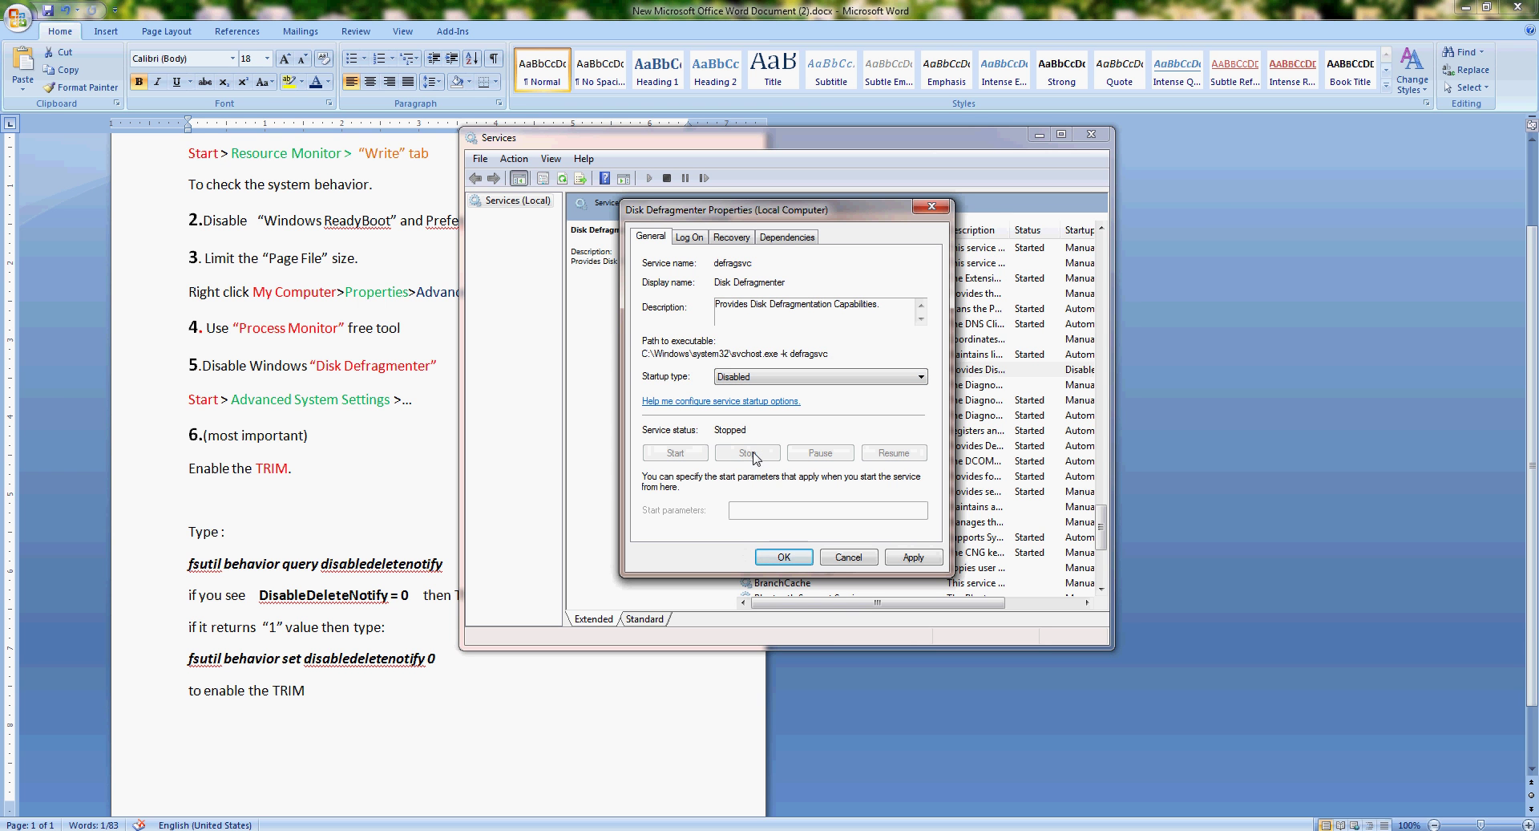
click(771, 559)
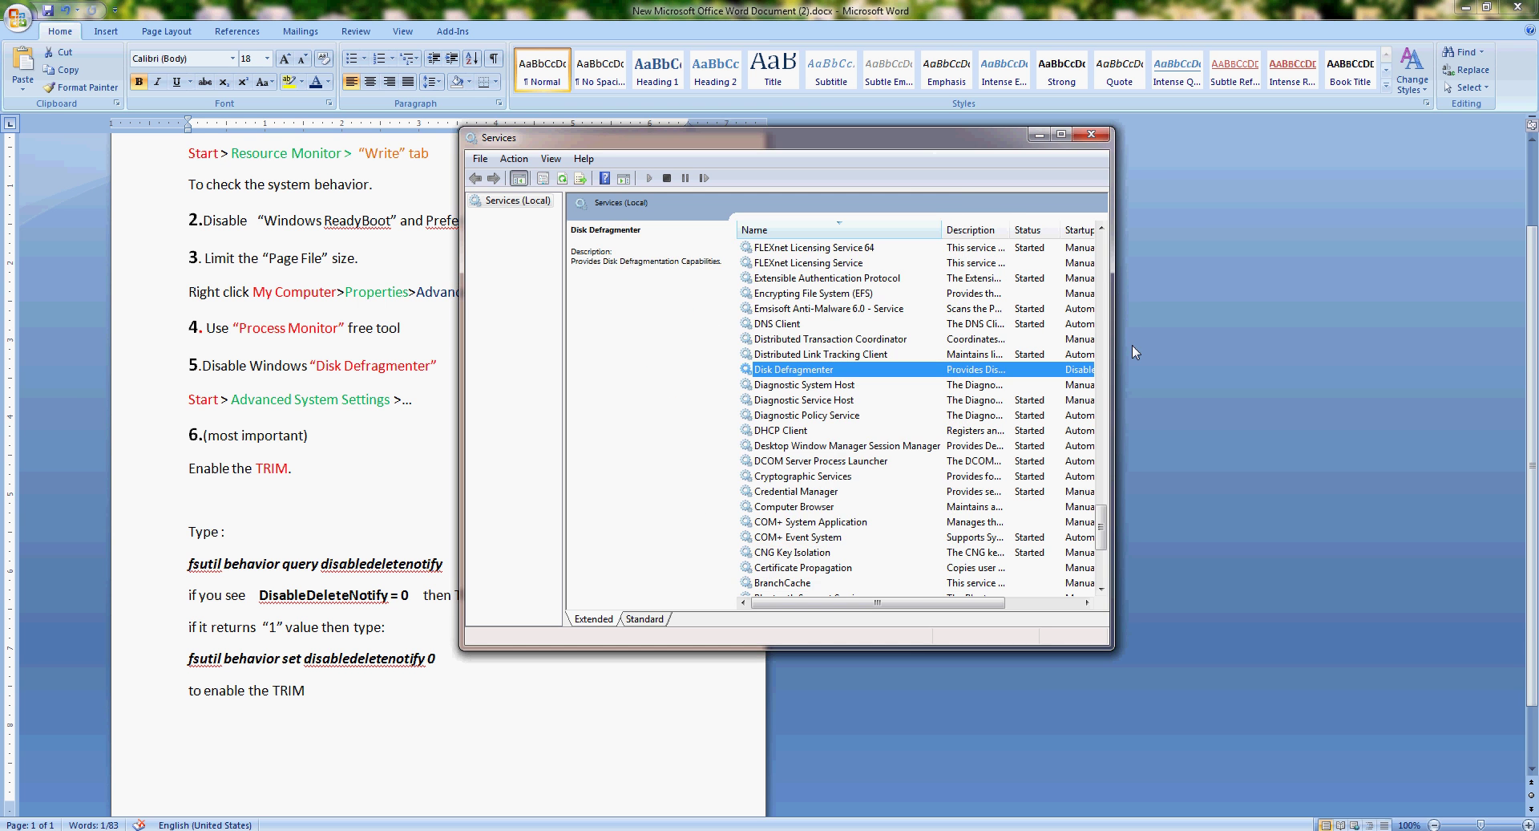
click(1096, 136)
Scroll through the Word guide past step 5 to the TRIM section.
click(414, 375)
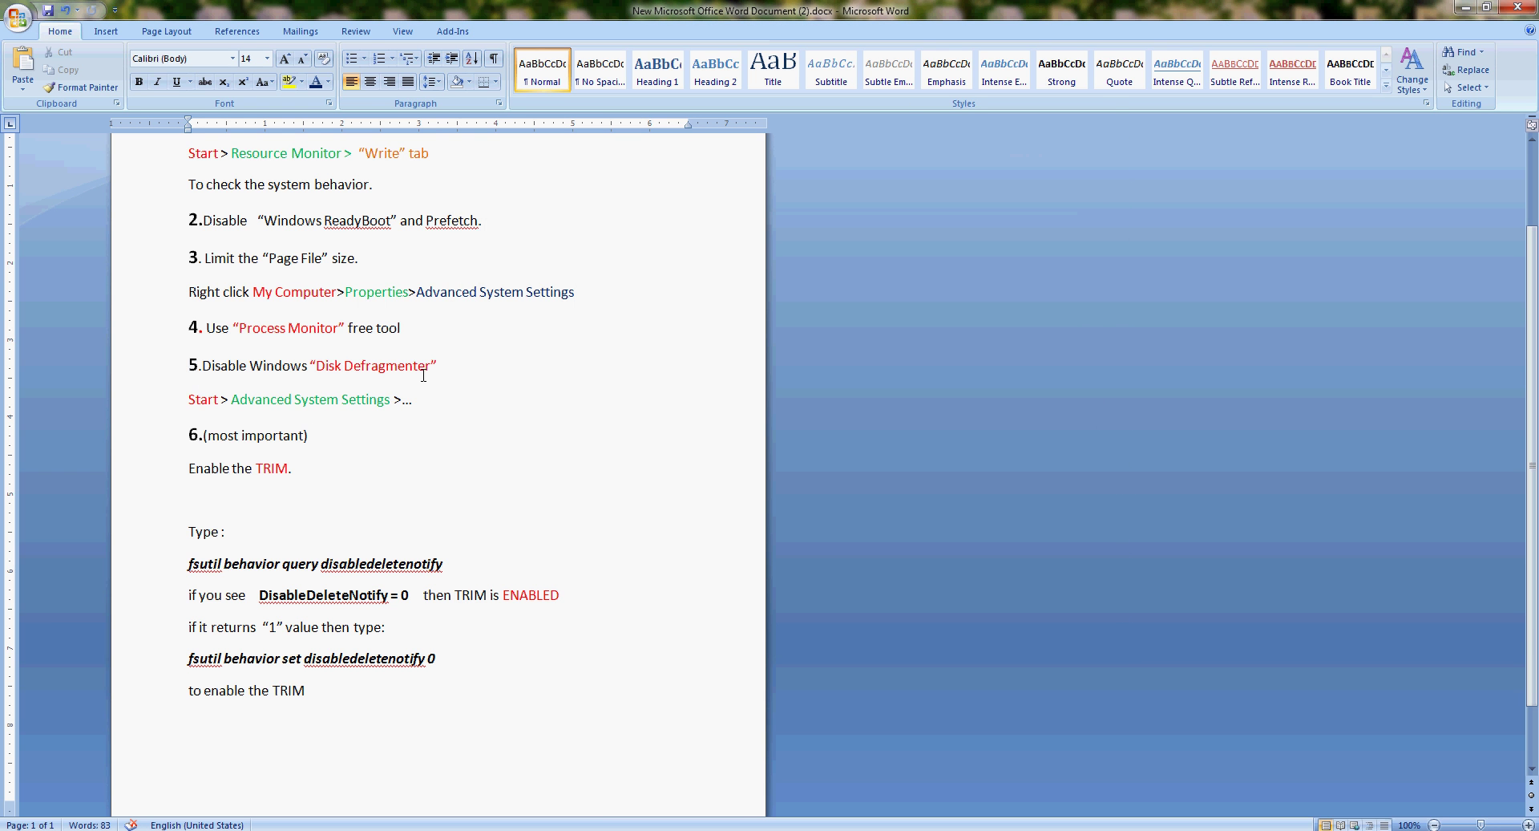
click(448, 375)
scroll(445, 377, down, 1)
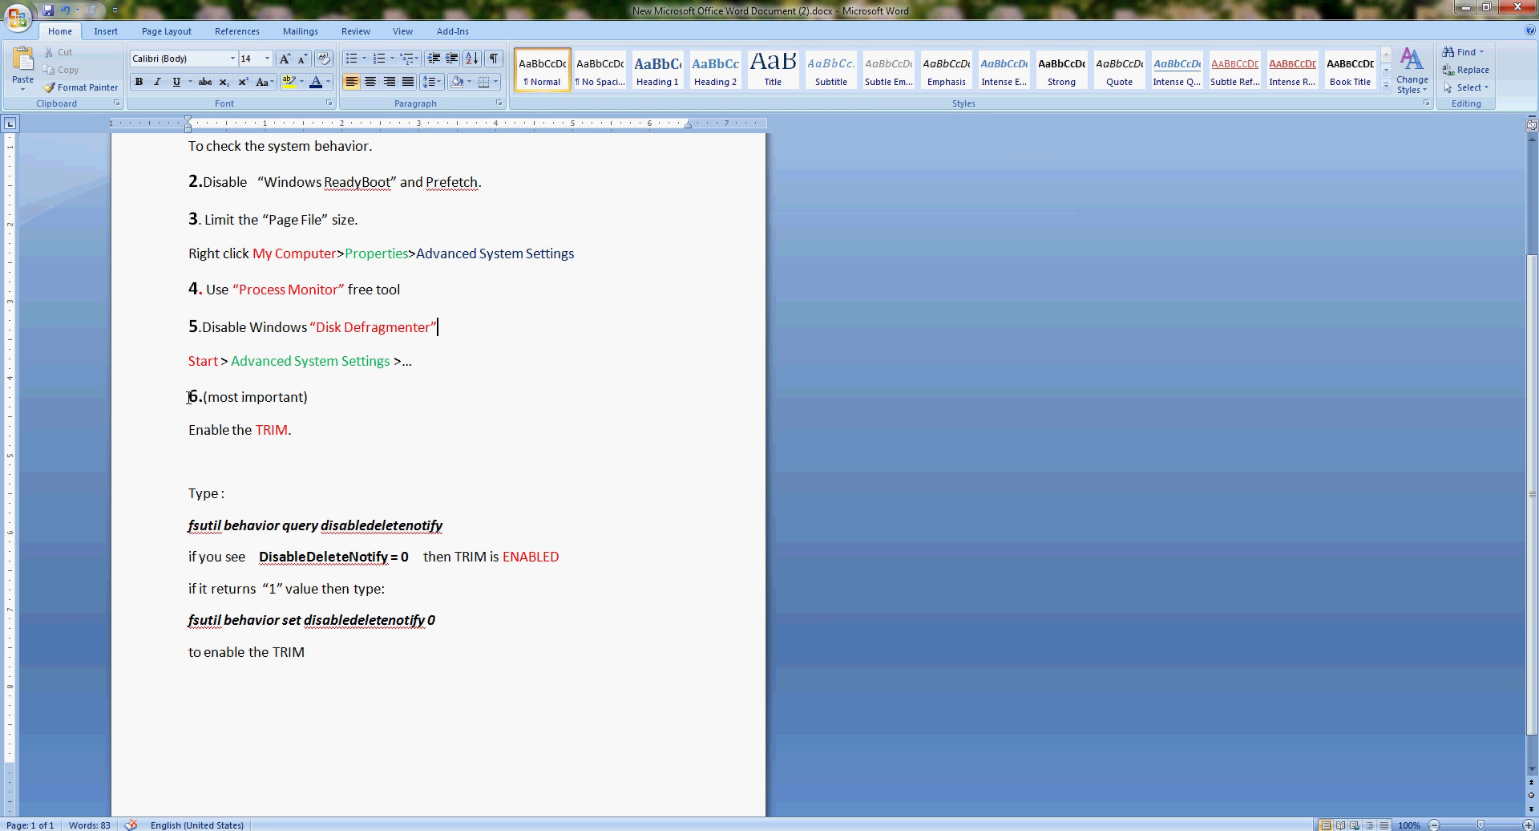
double_click(264, 429)
scroll(391, 483, down, 1)
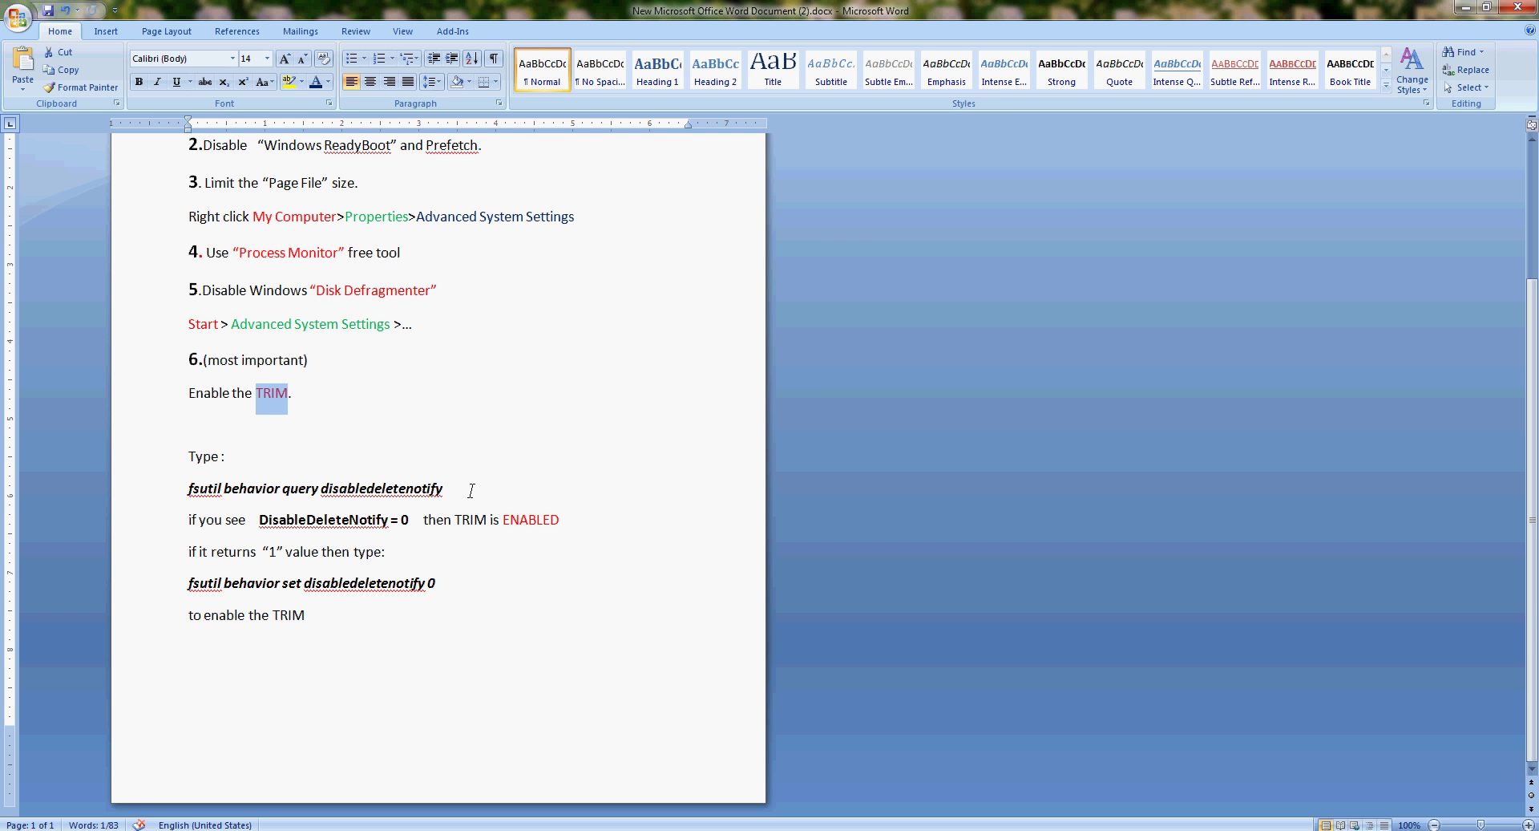
click(321, 402)
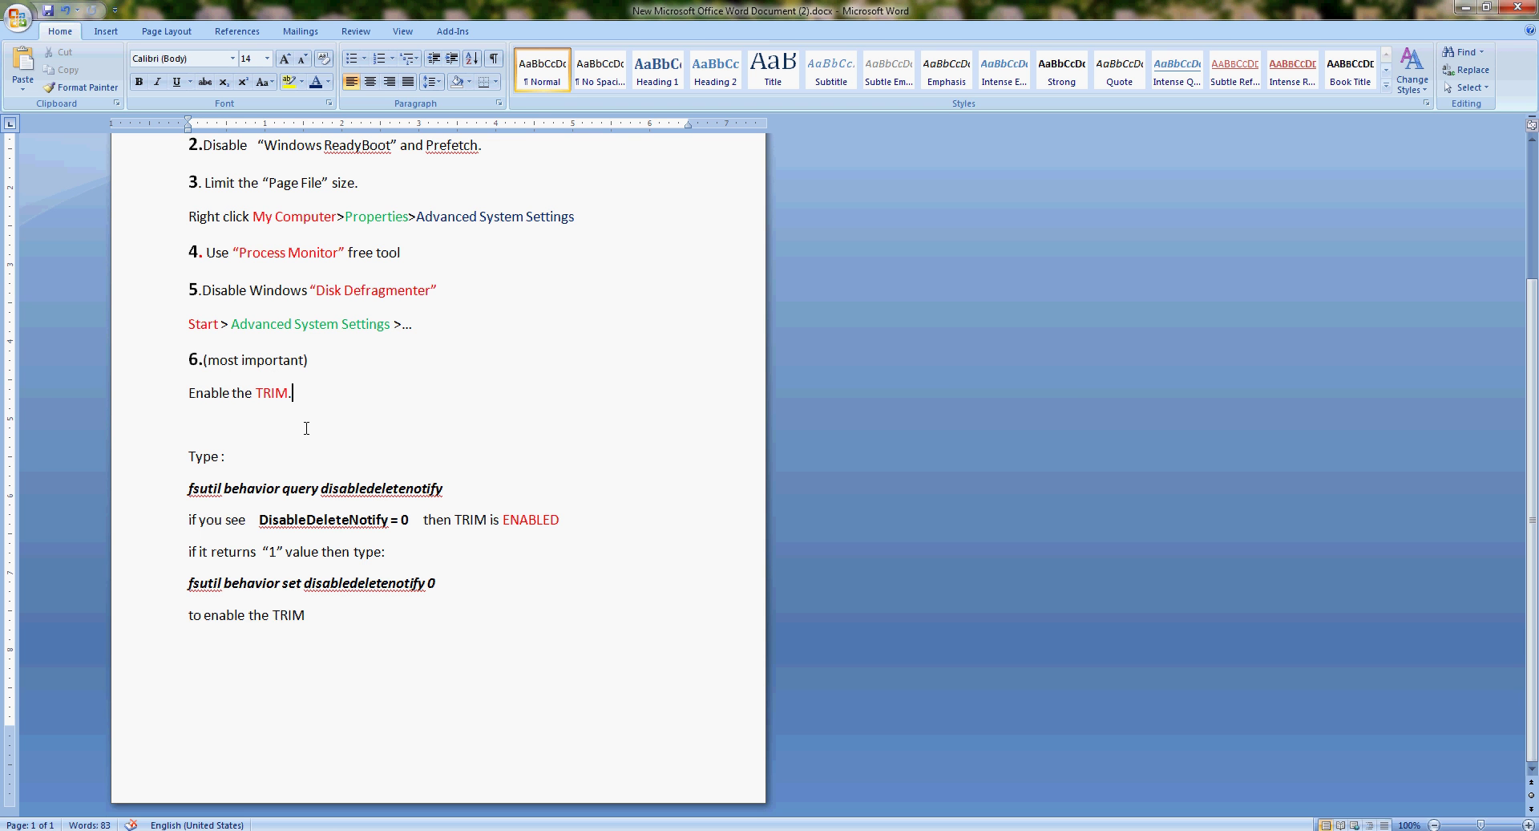
Launch an administrator Command Prompt via cmd and approve the UAC prompt.
key(super)
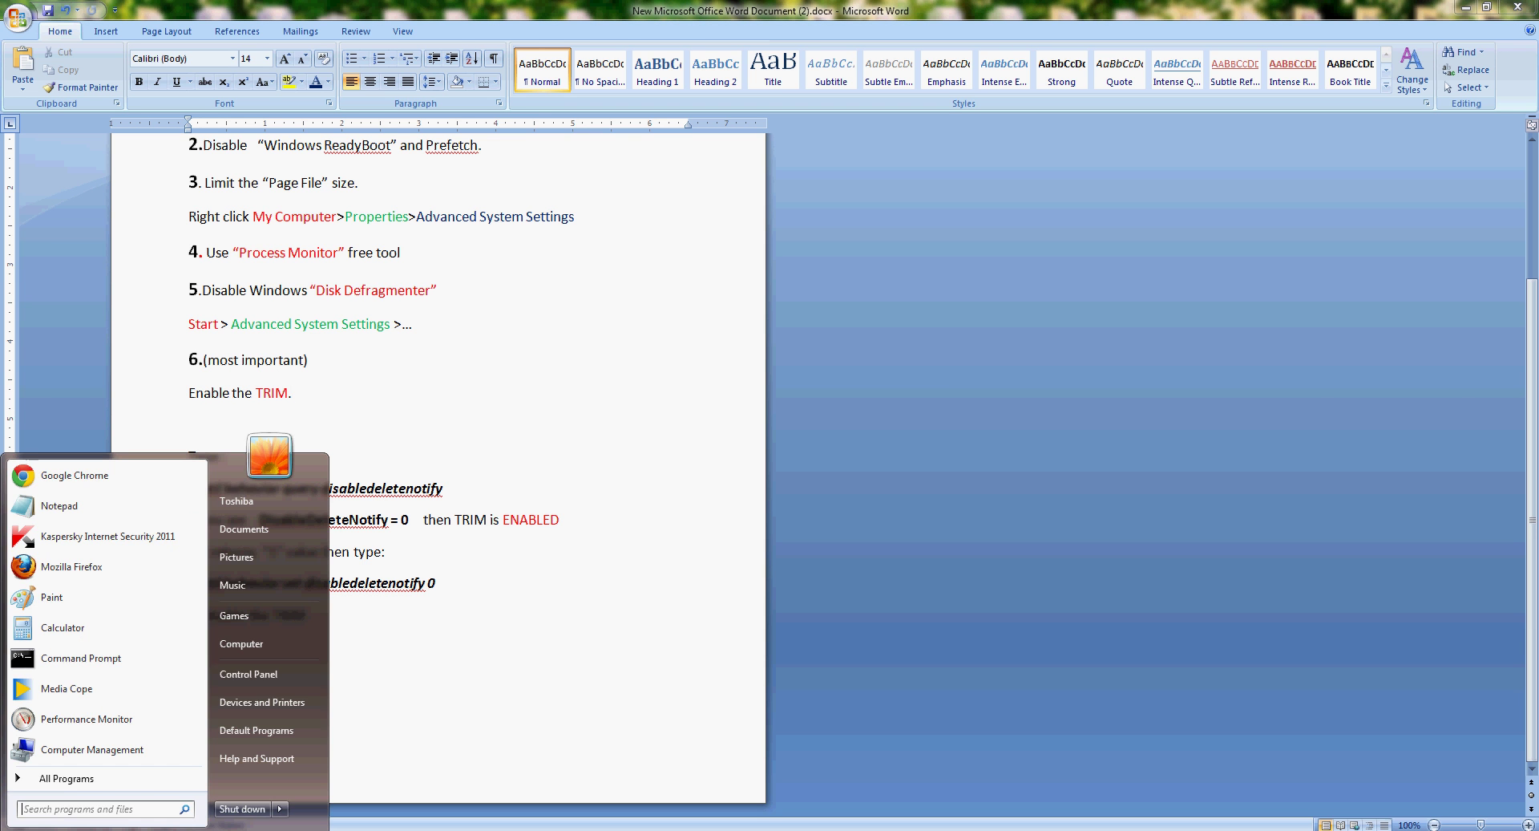
text(cmd)
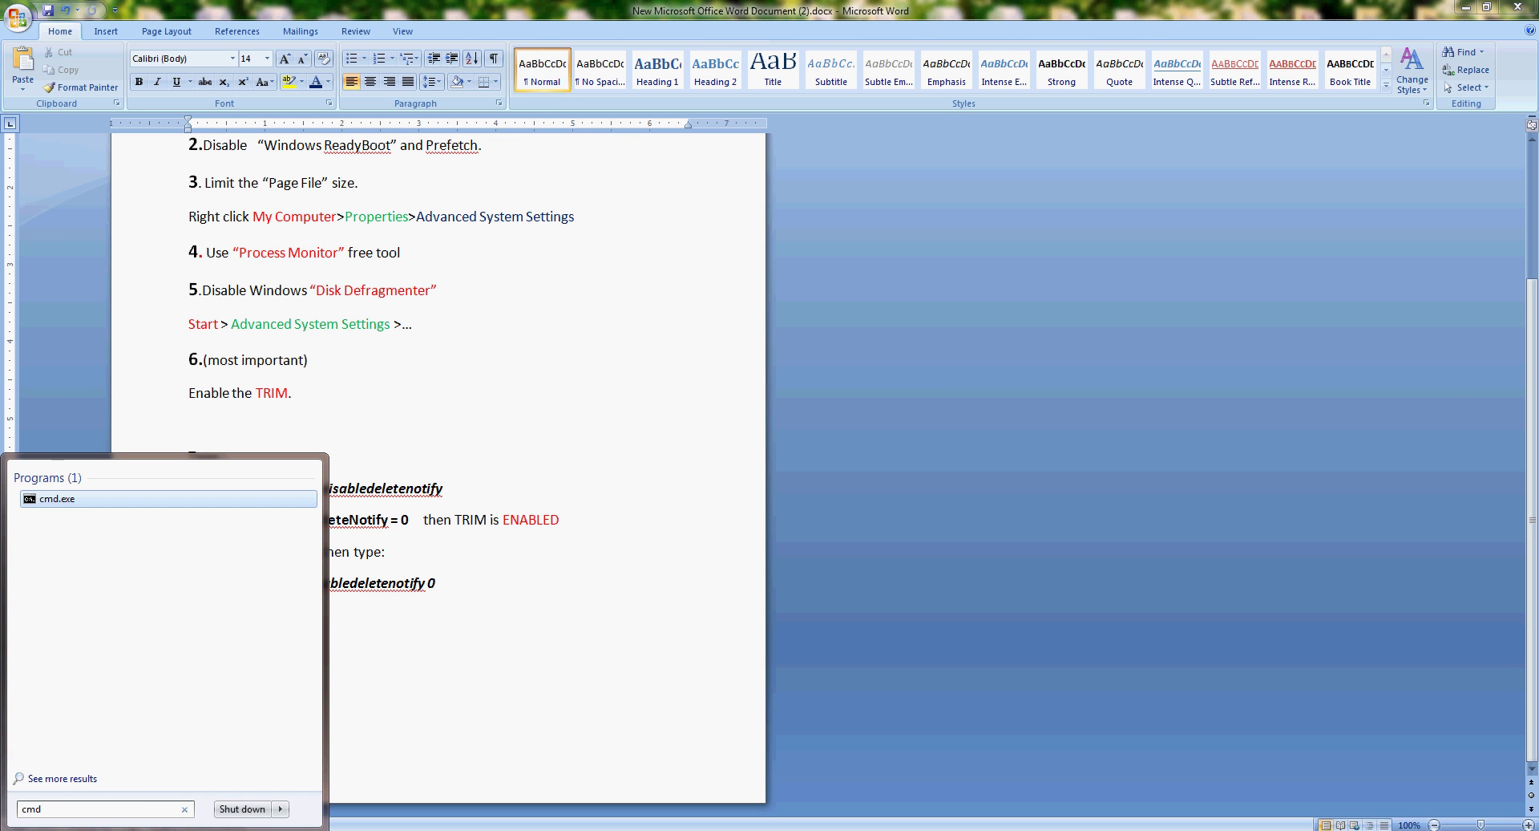
key(ctrl+shift+Return)
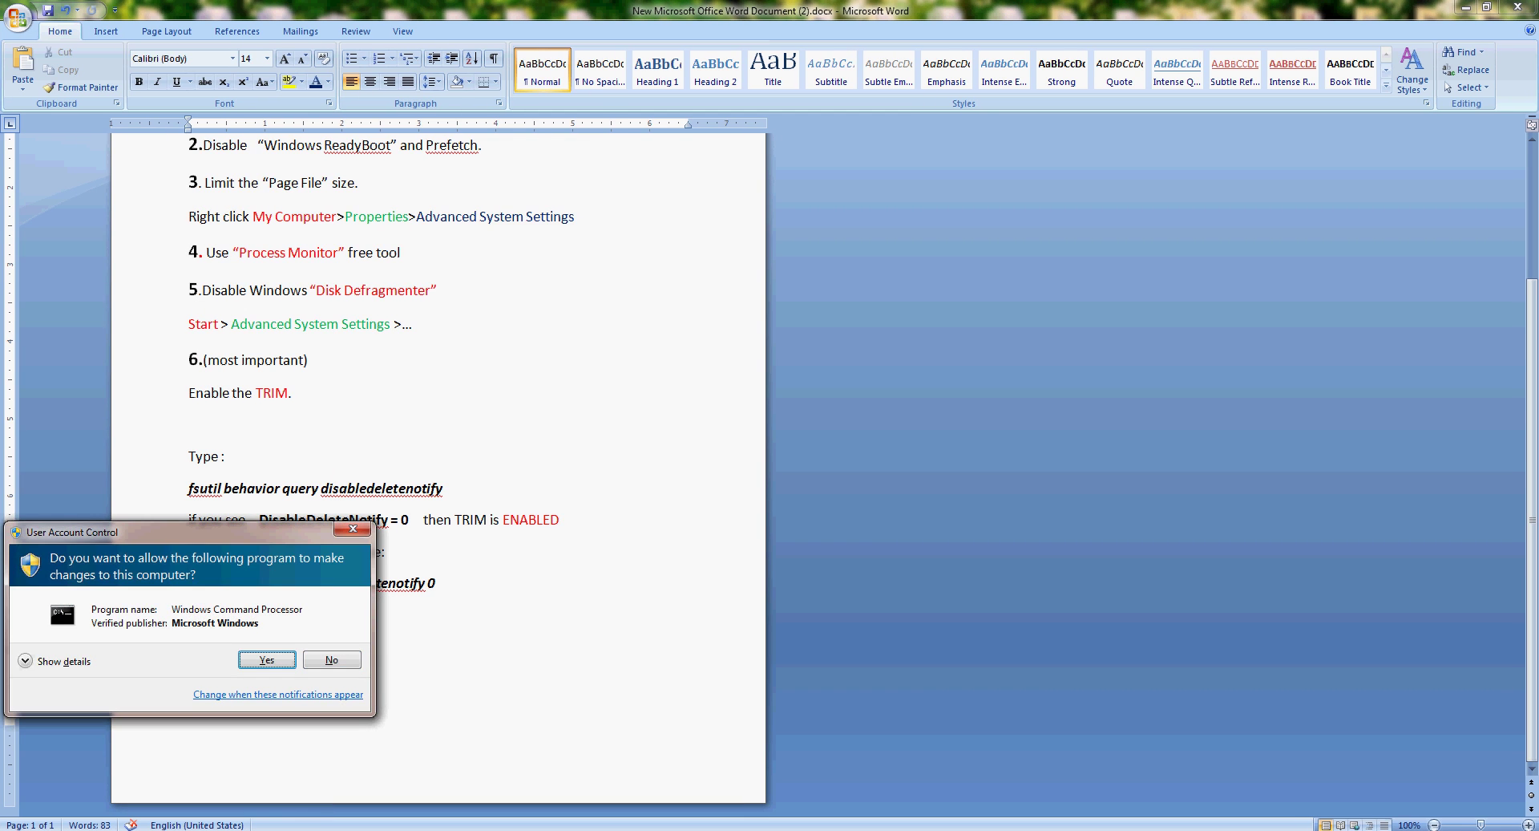
key(Return)
drag(231, 75, 725, 158)
Copy the 'fsutil behavior query disabledeletenotify' line from the Word guide.
click(345, 494)
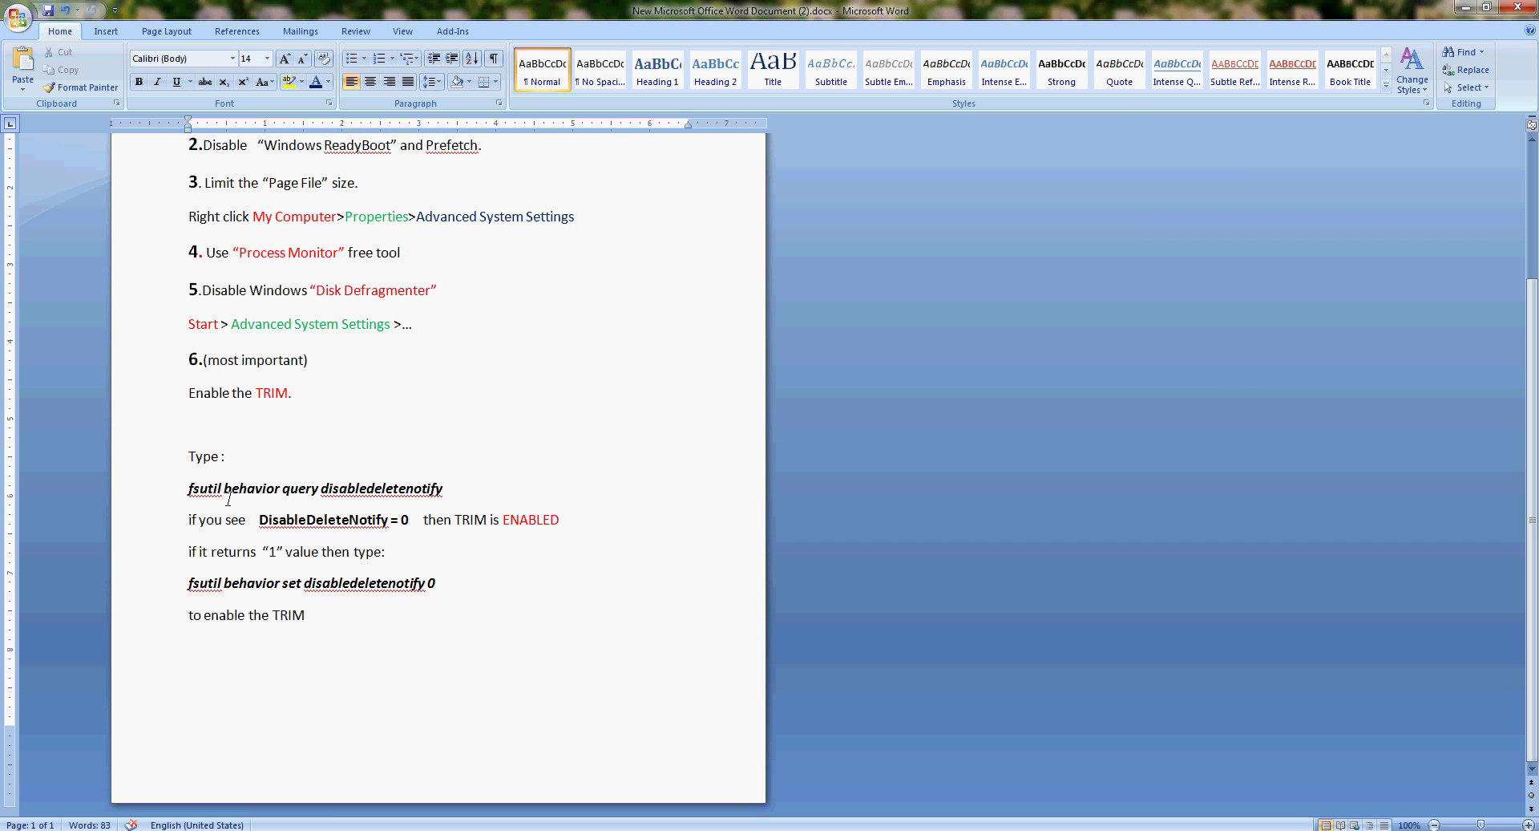
drag(187, 489, 437, 493)
right_click(436, 493)
click(473, 521)
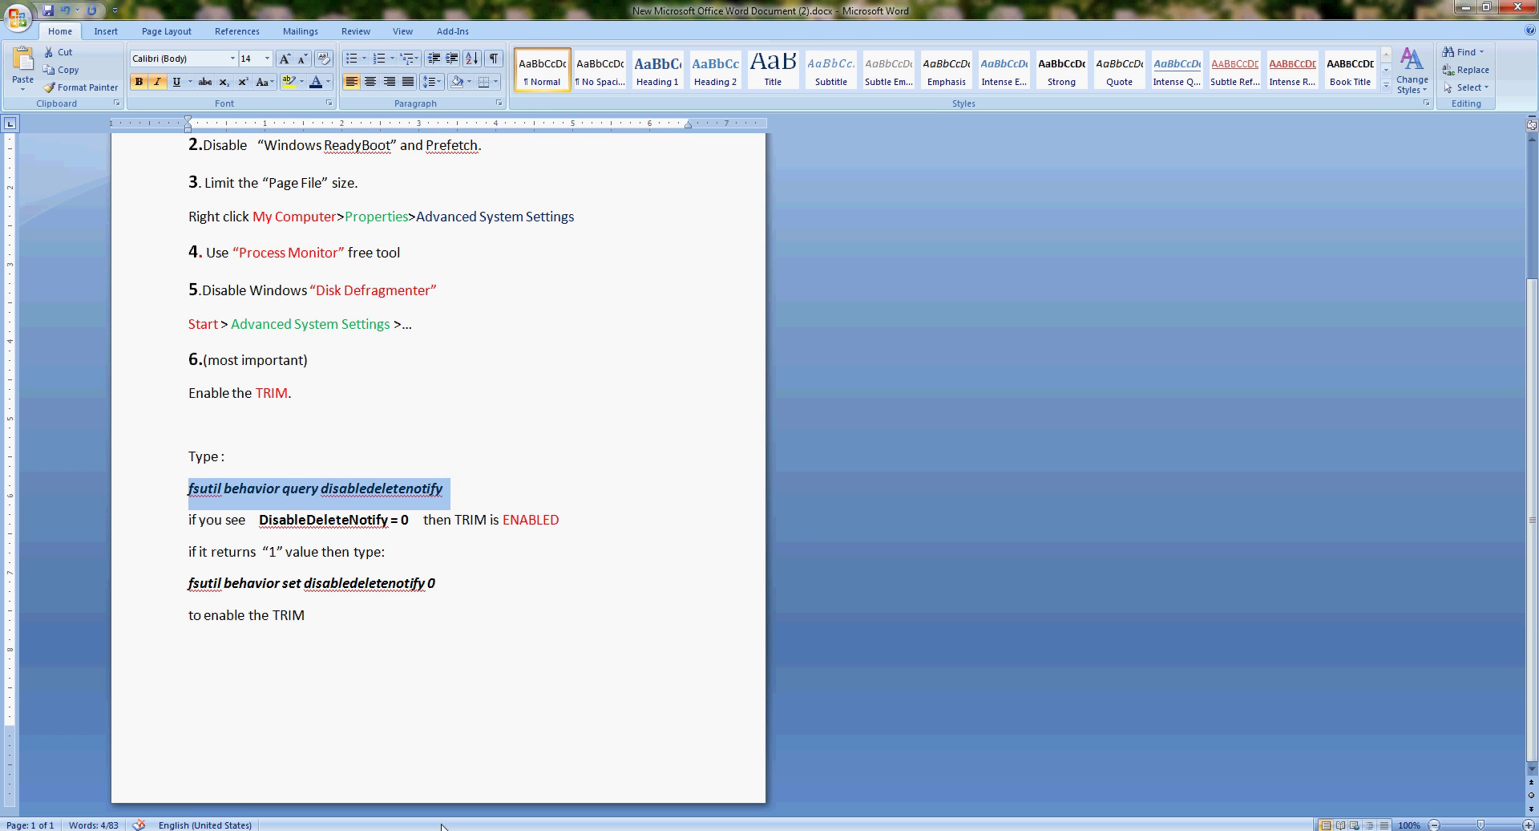
Run 'fsutil behavior query disabledeletenotify' in the Command Prompt, which reports DisableDeleteNotify = 0.
key(alt+Tab)
right_click(766, 312)
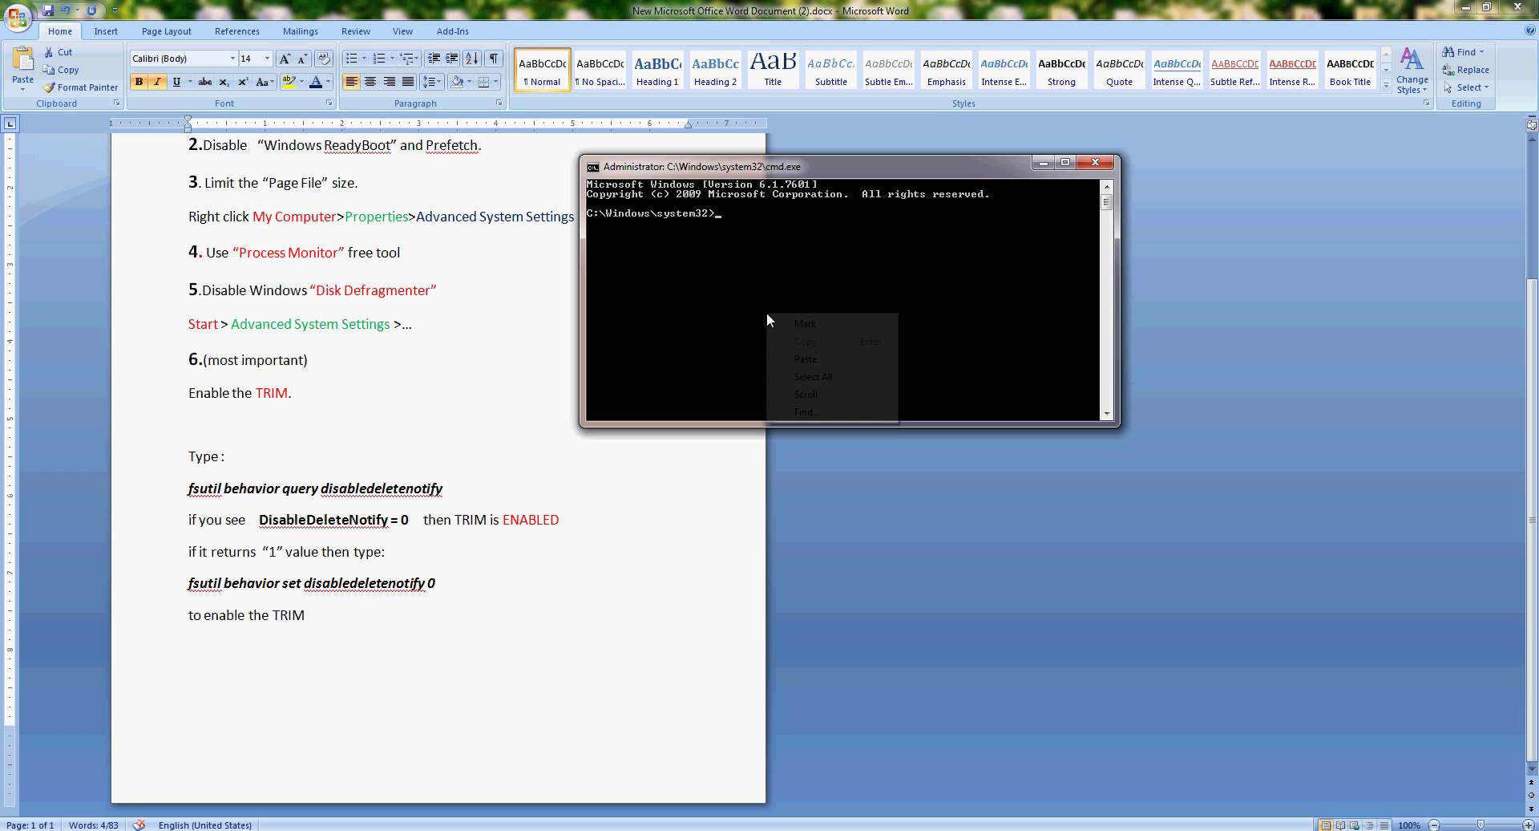
click(818, 358)
key(Return)
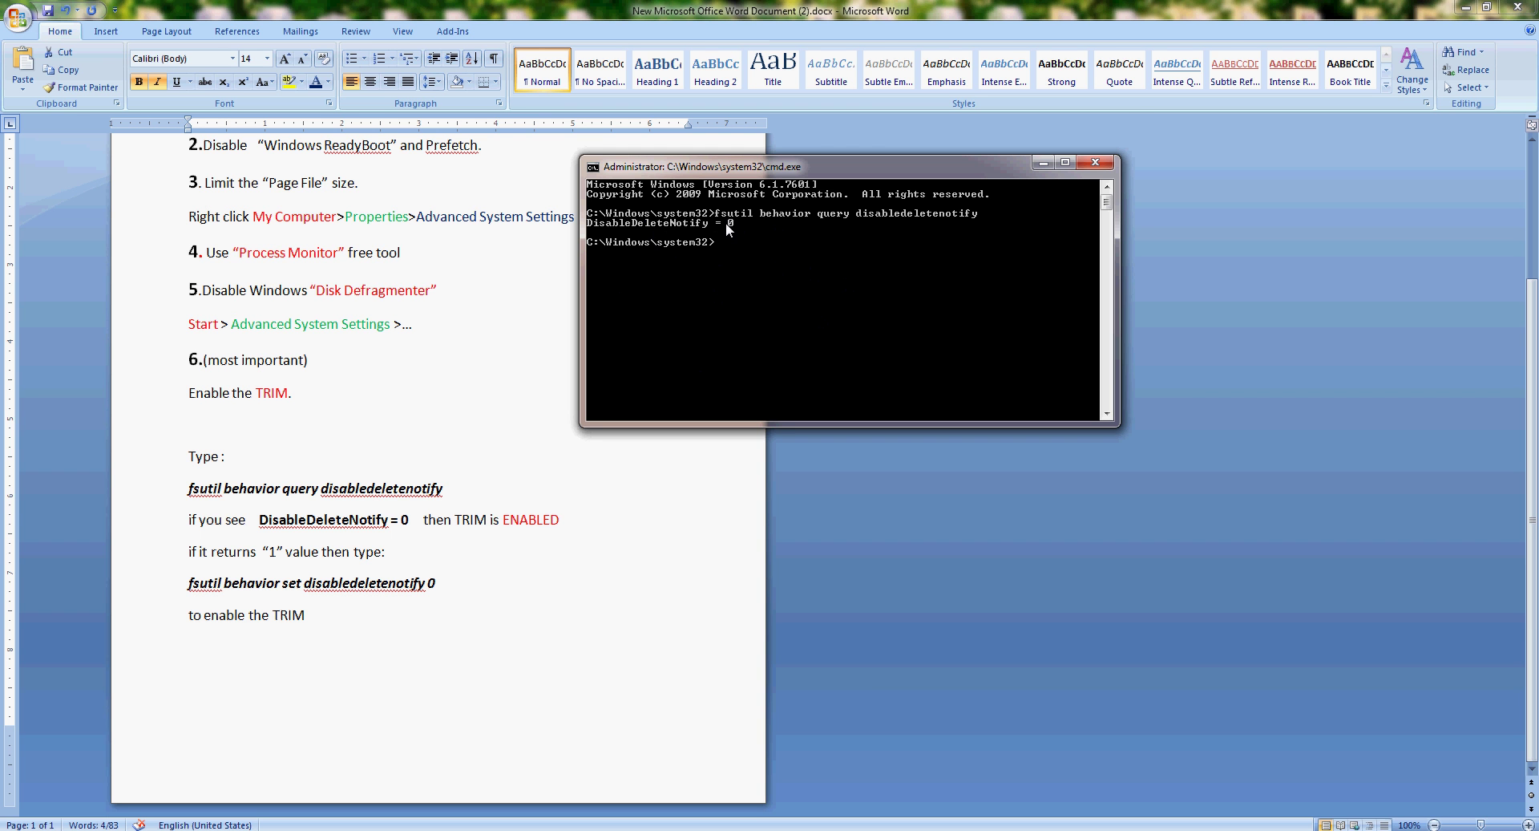
Copy 'fsutil behavior set disabledeletenotify 0' from the guide and paste it at the prompt.
key(alt+Tab)
drag(448, 582, 189, 585)
right_click(211, 590)
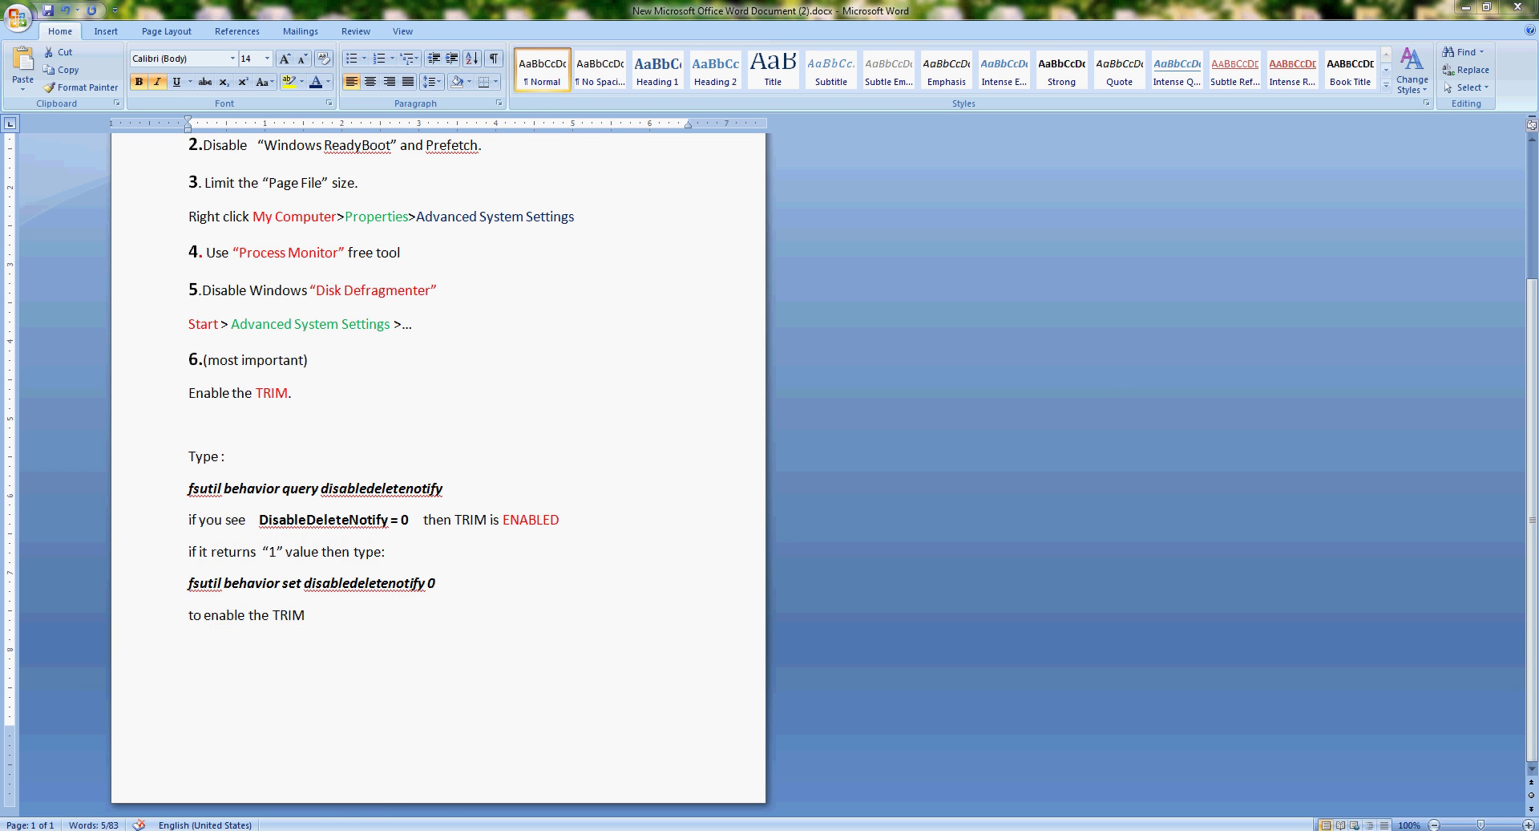
click(248, 615)
key(alt+Tab)
right_click(762, 258)
click(814, 308)
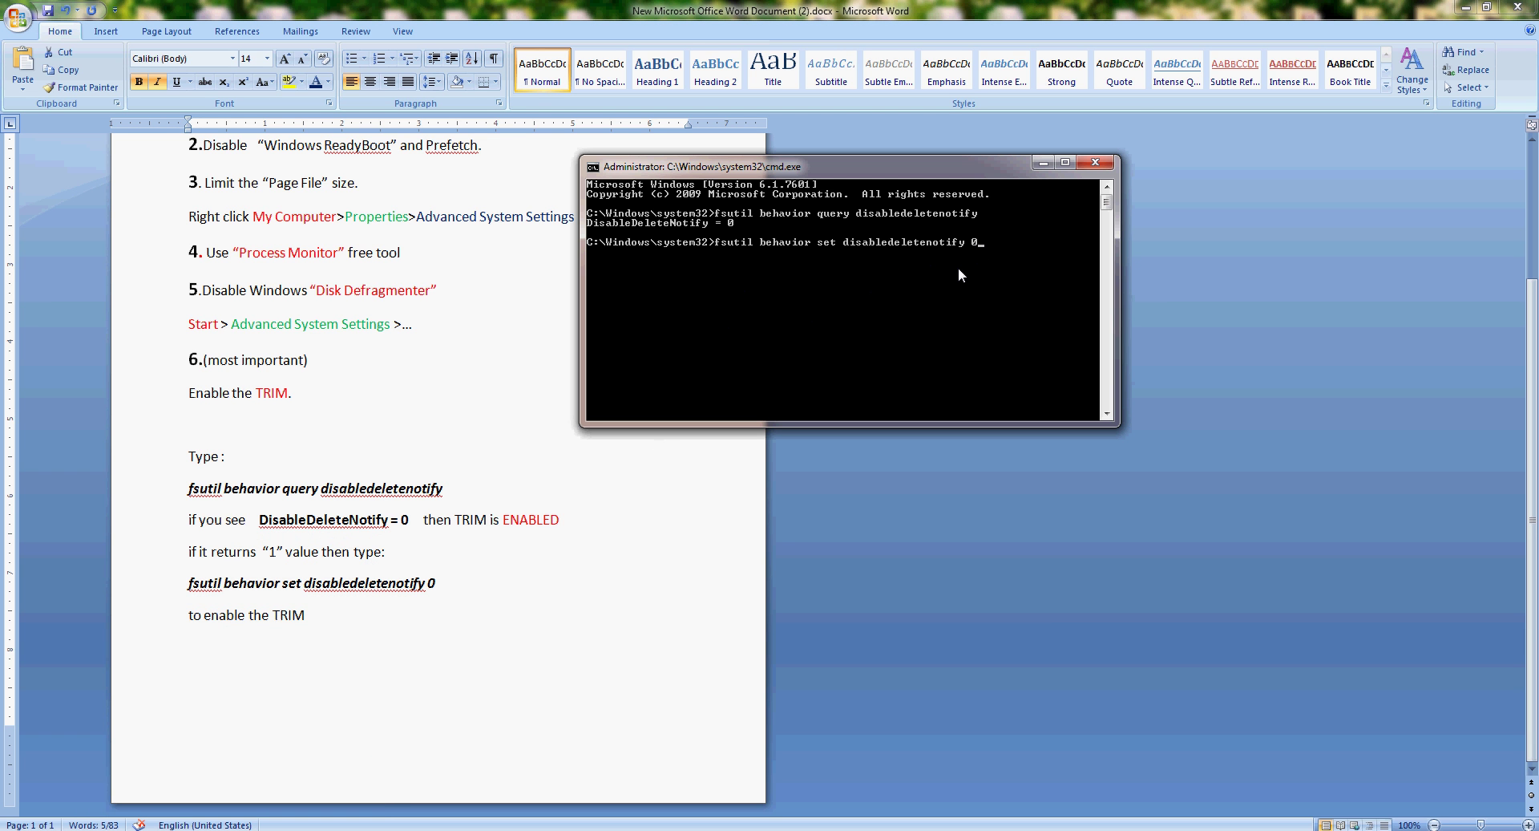
Close the Command Prompt and scroll back up in the Word guide.
click(1097, 164)
click(382, 627)
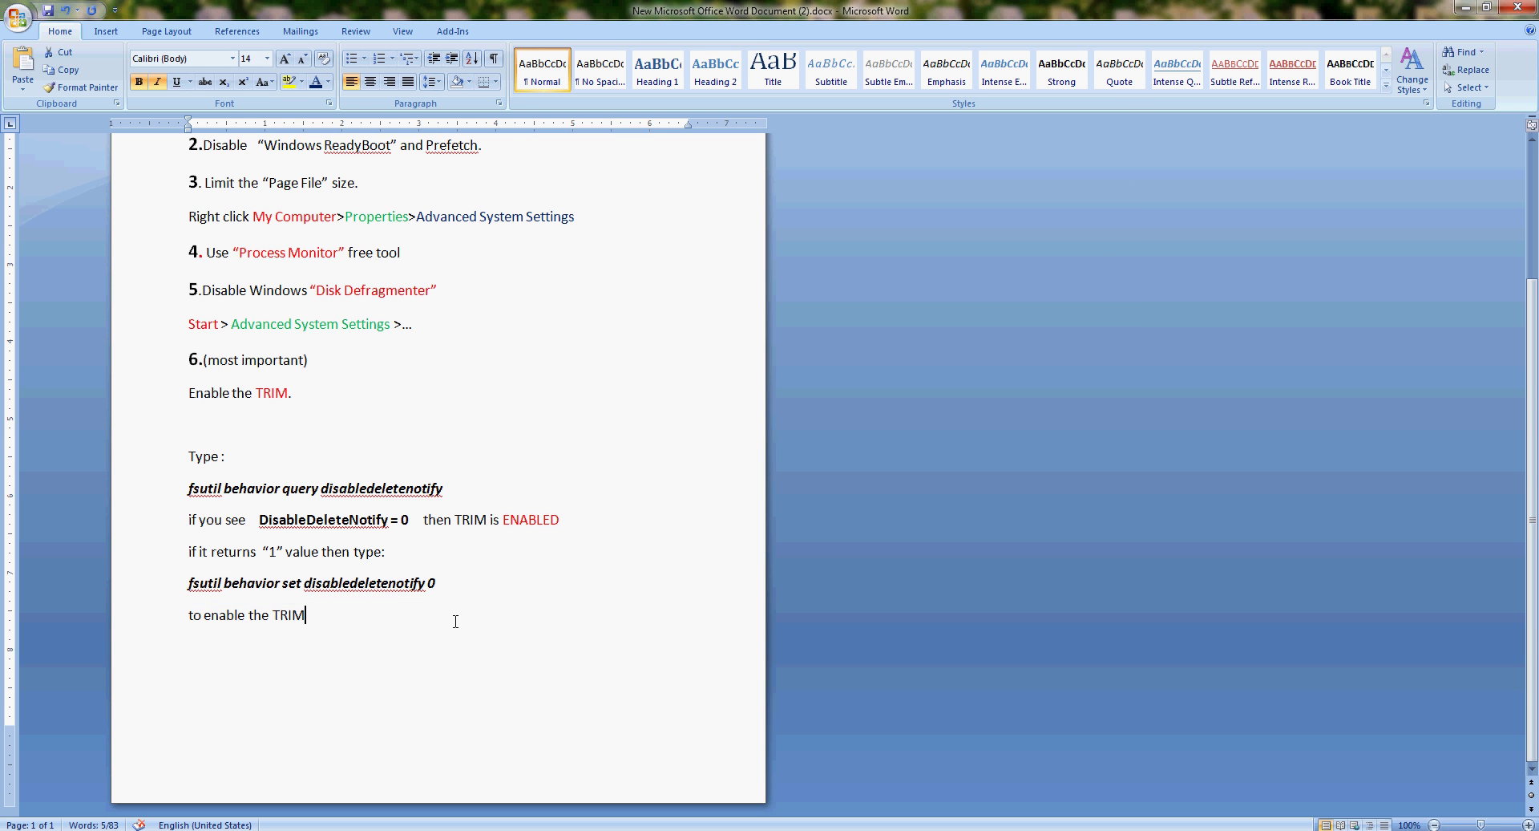
scroll(478, 609, up, 3)
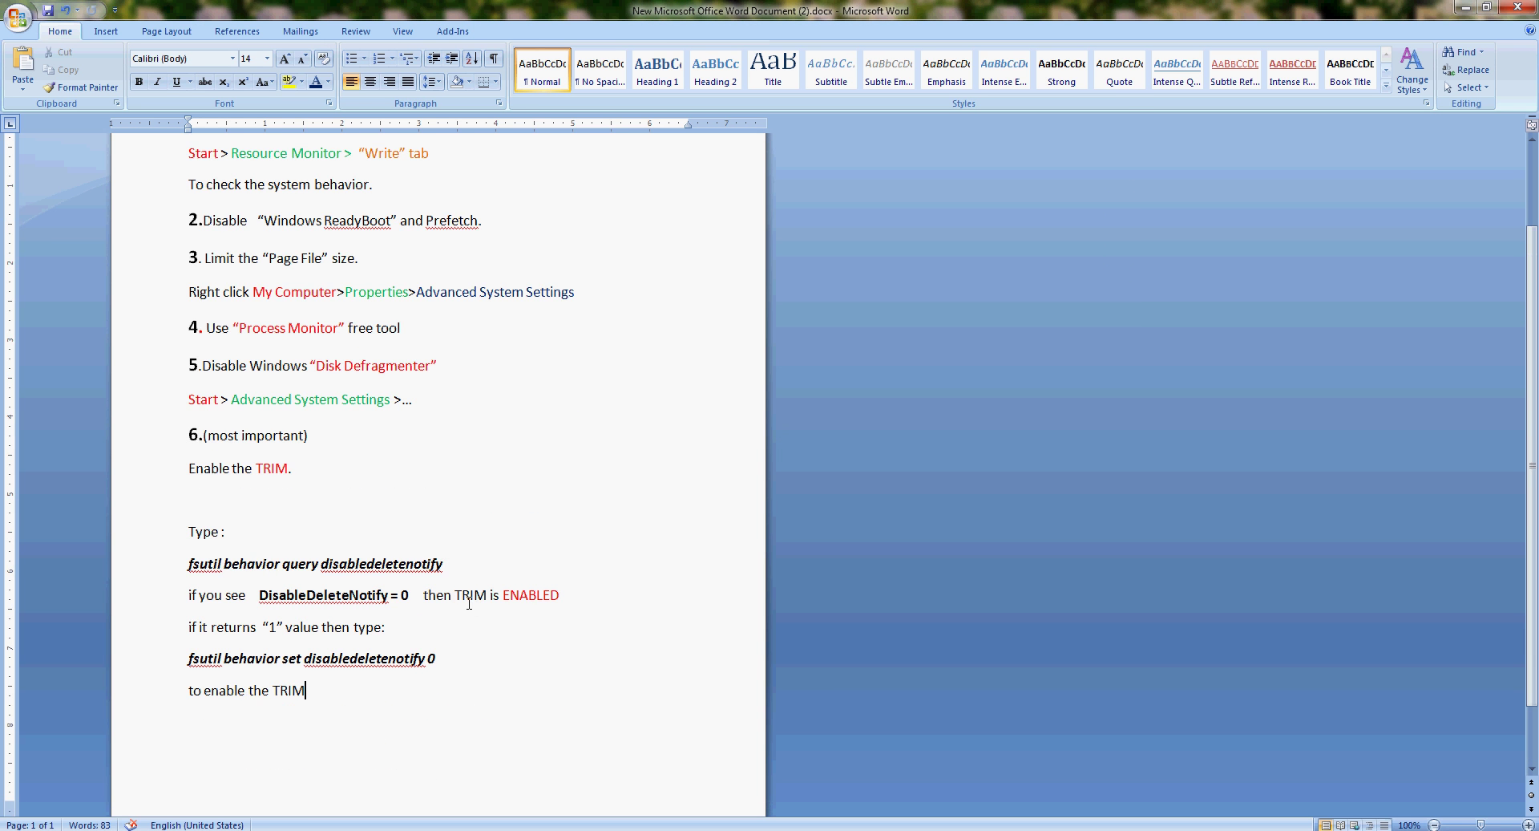
Restore the SsdReady monitor, showing about 5.1 Gb of total writes, and move it right.
scroll(472, 597, up, 3)
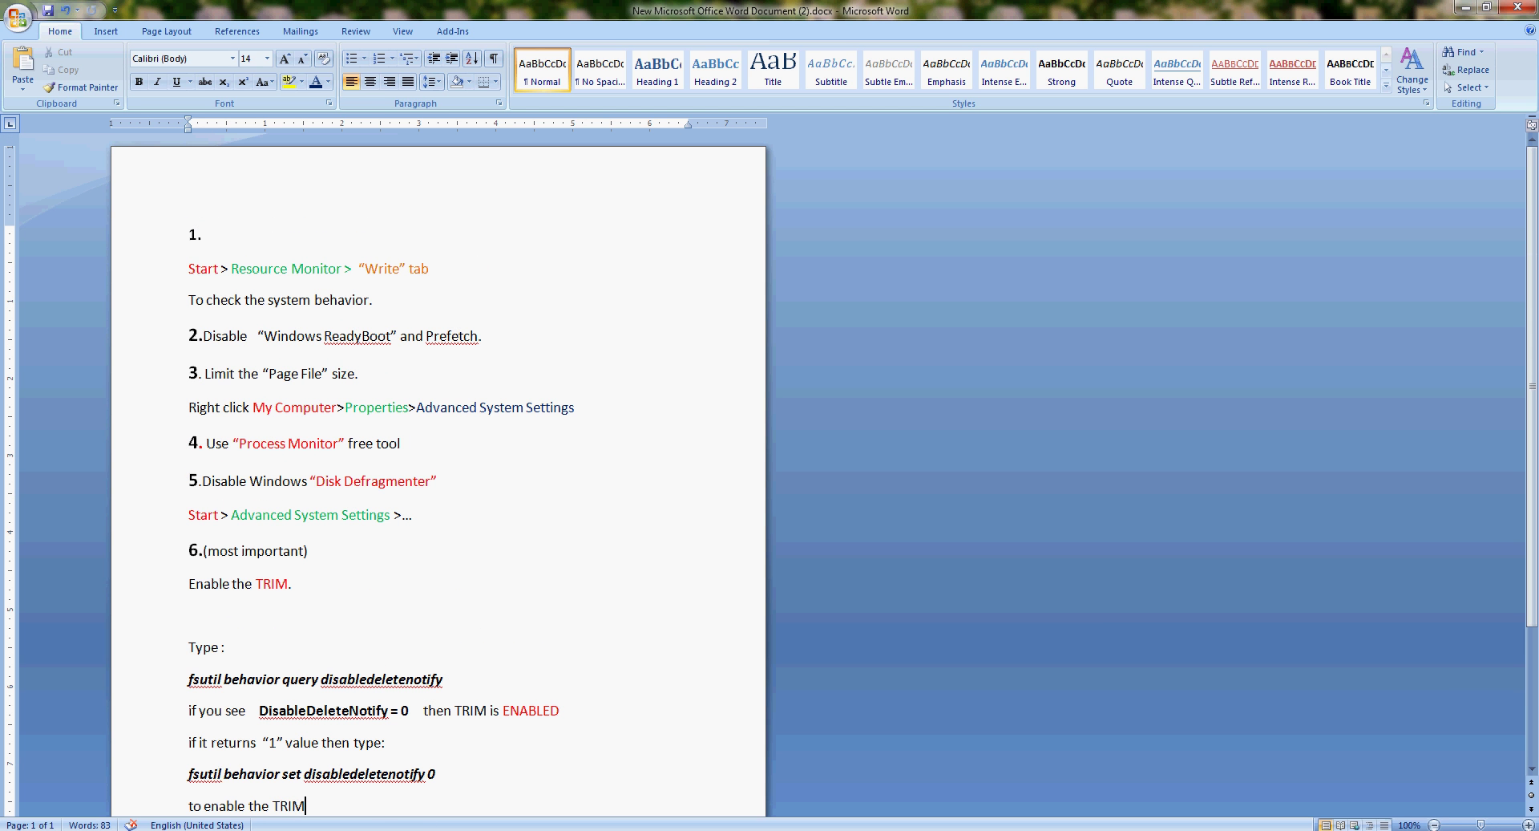
click(160, 826)
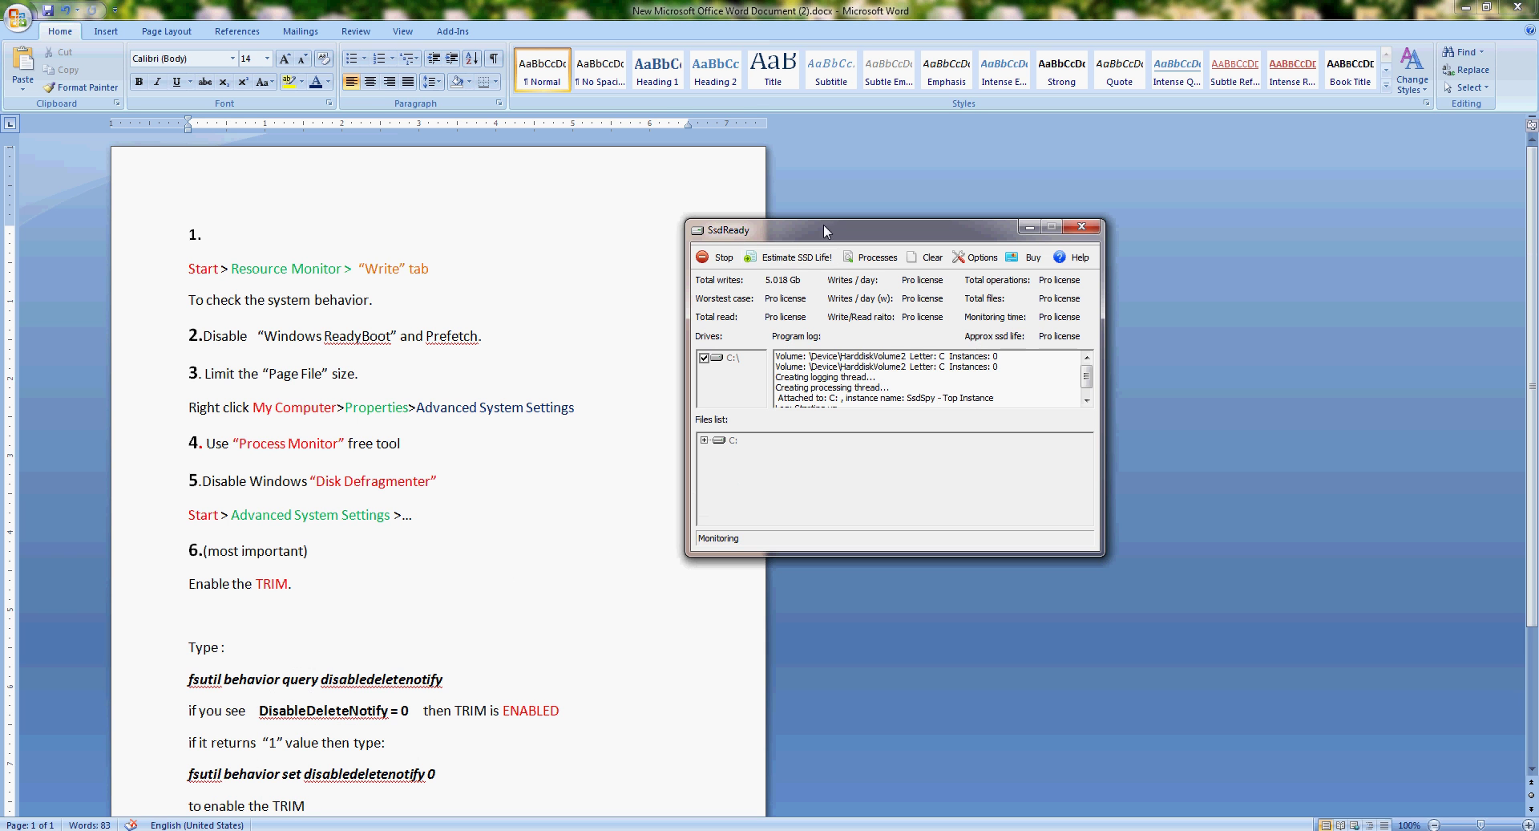
drag(825, 229, 1044, 204)
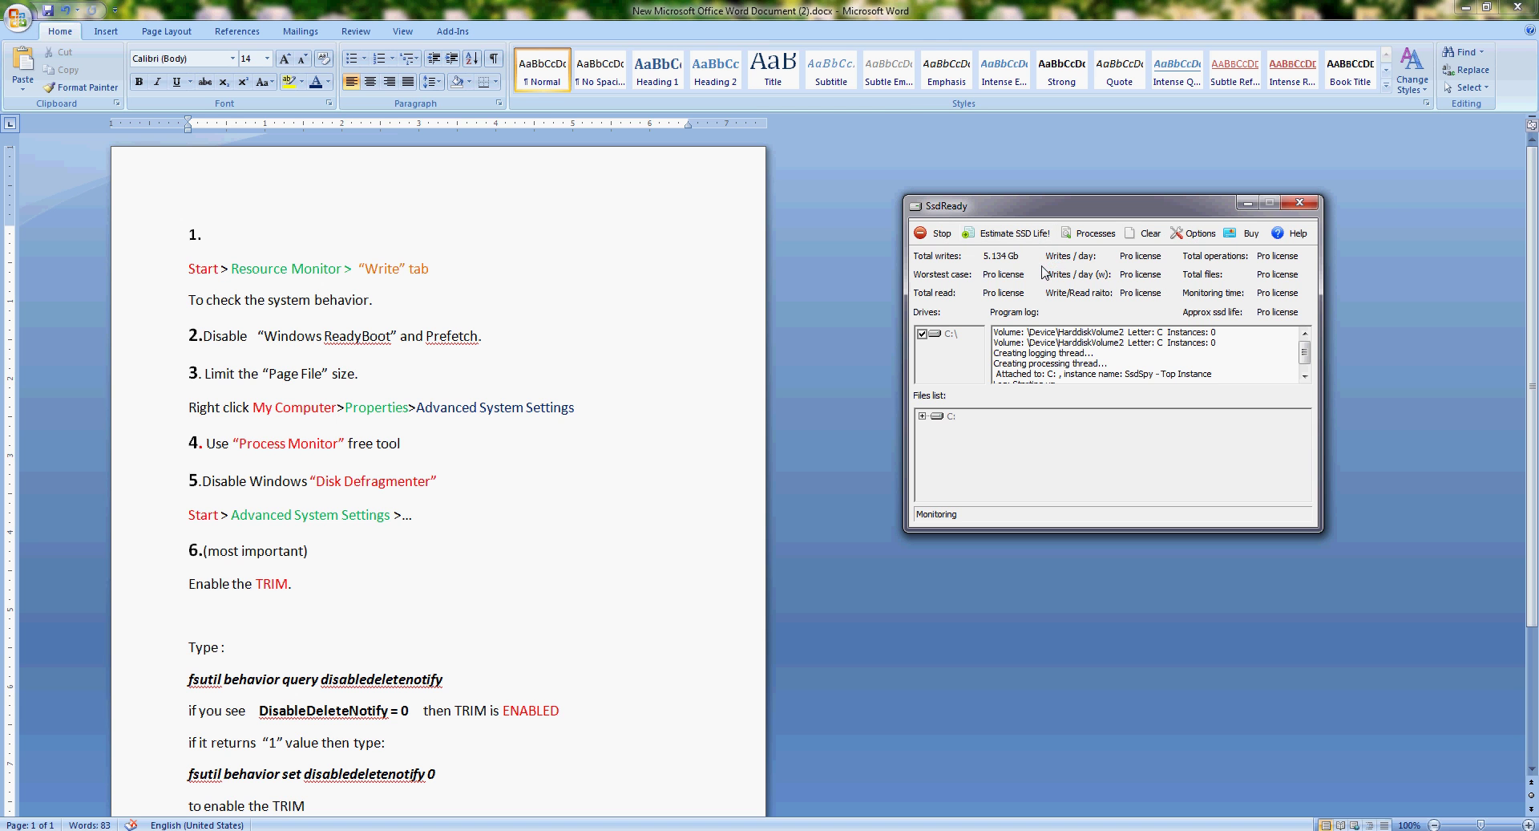
scroll(383, 341, down, 2)
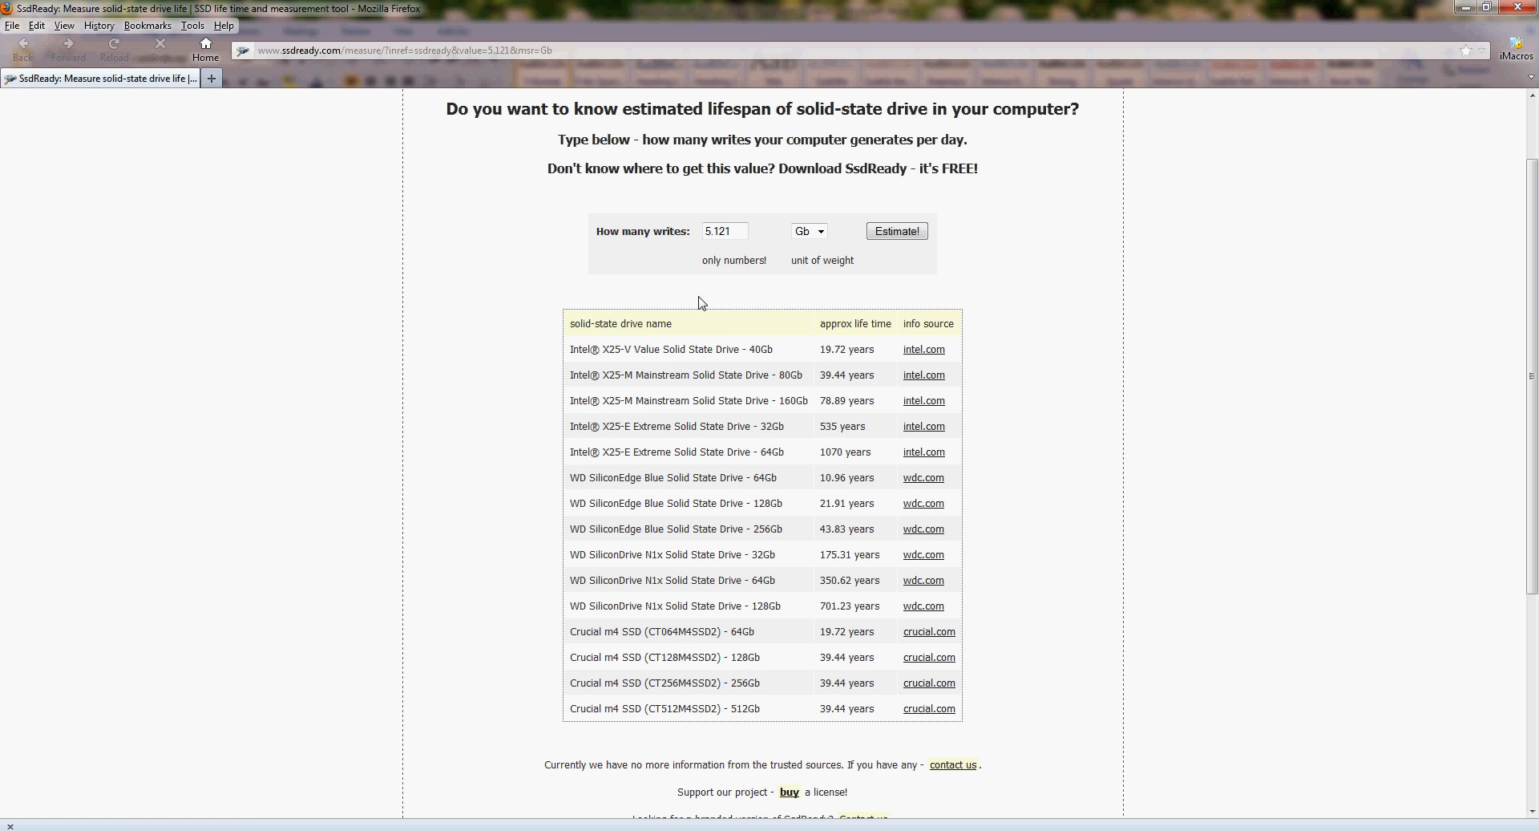
Calculate SSD lifespans for 5.121 Gb of writes on ssdready.com, then close Firefox.
click(910, 234)
click(1518, 10)
drag(1131, 212, 1114, 225)
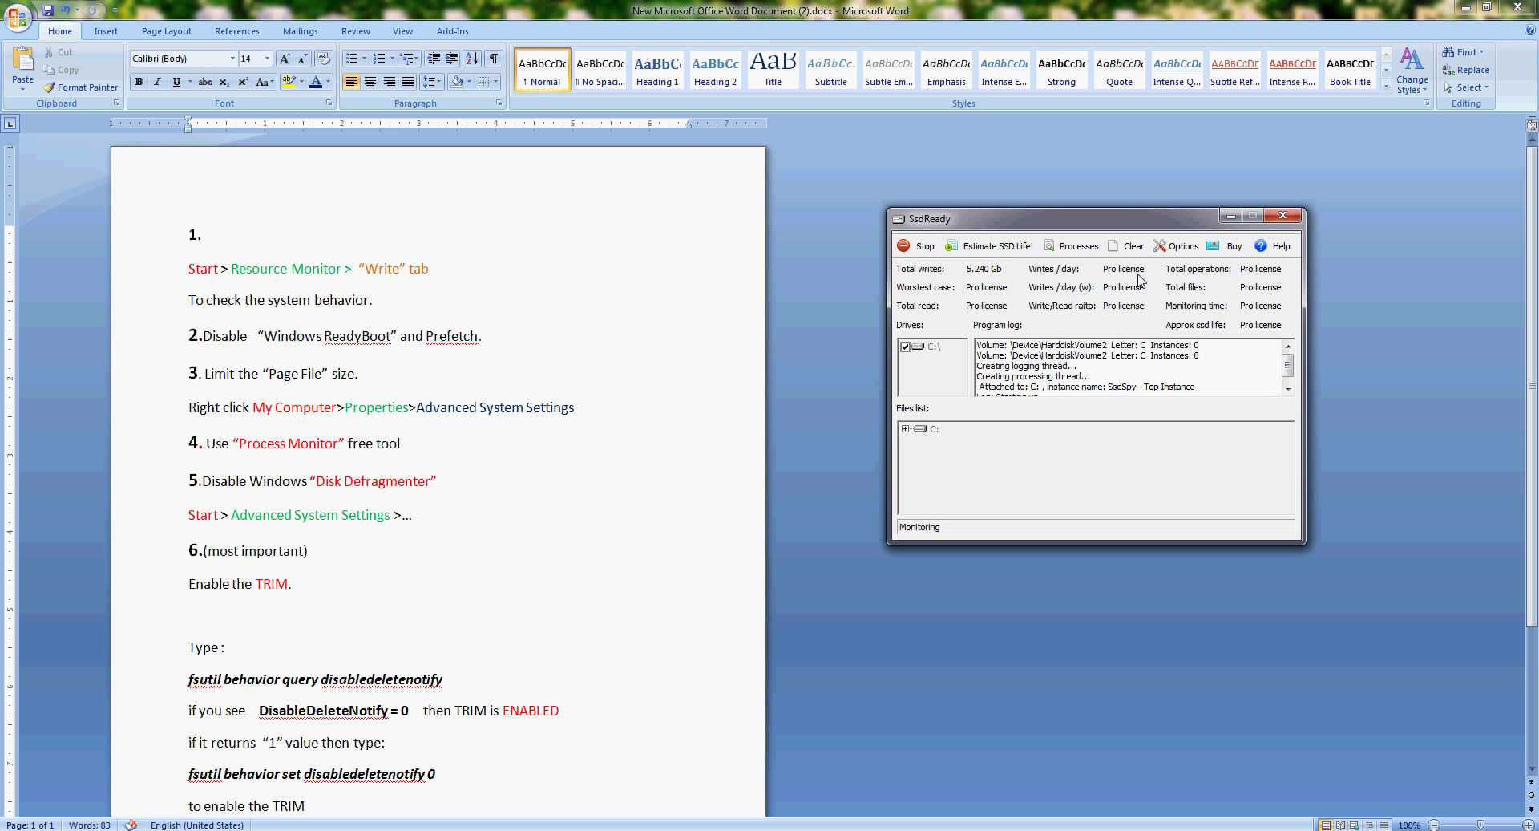
Close the SsdReady monitor, leaving only the Word SSD tuning guide open.
drag(1137, 227, 1108, 228)
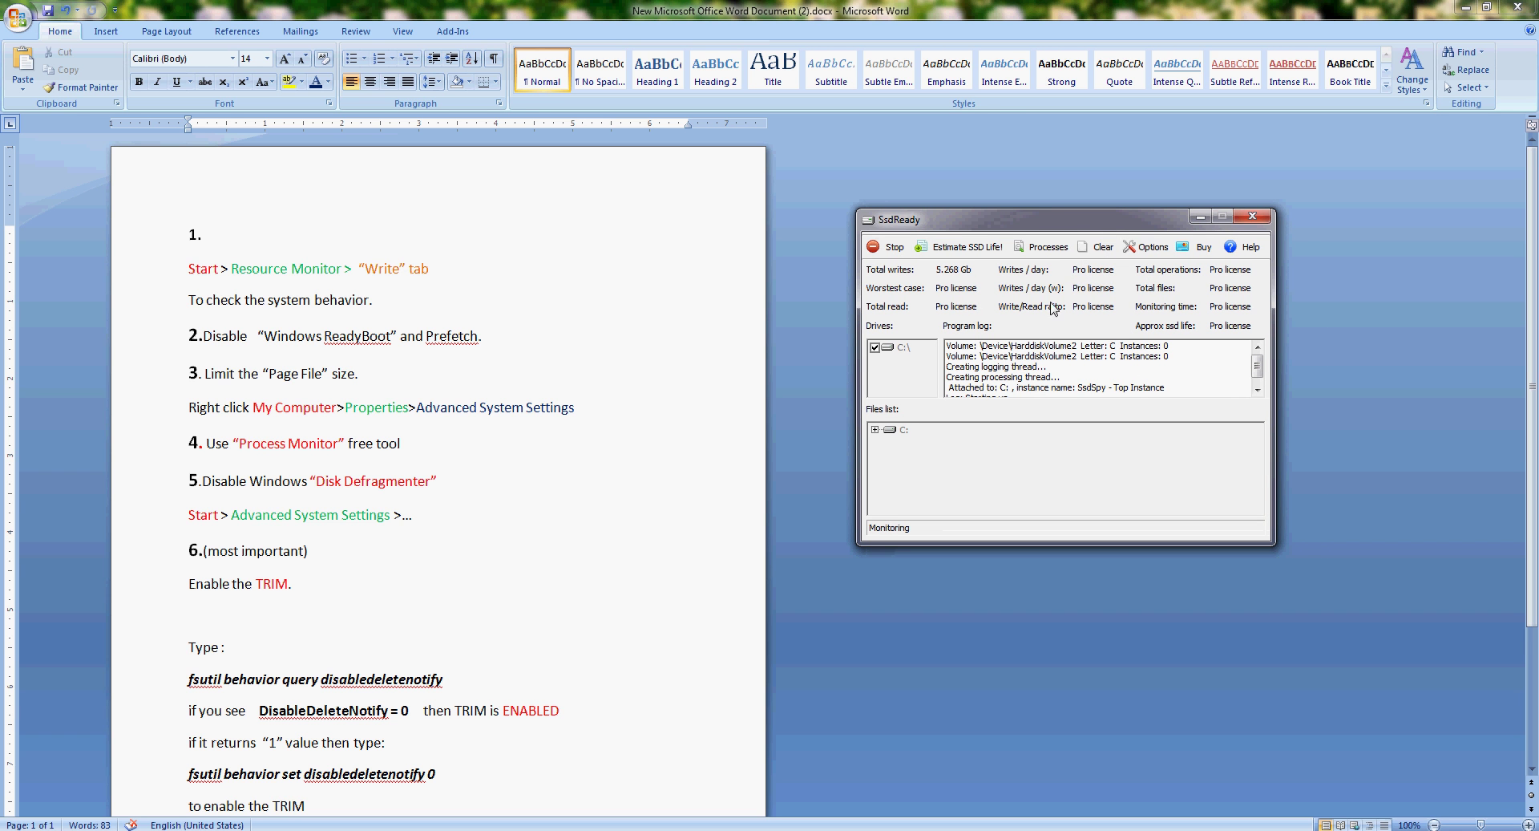
click(1252, 218)
scroll(807, 431, down, 1)
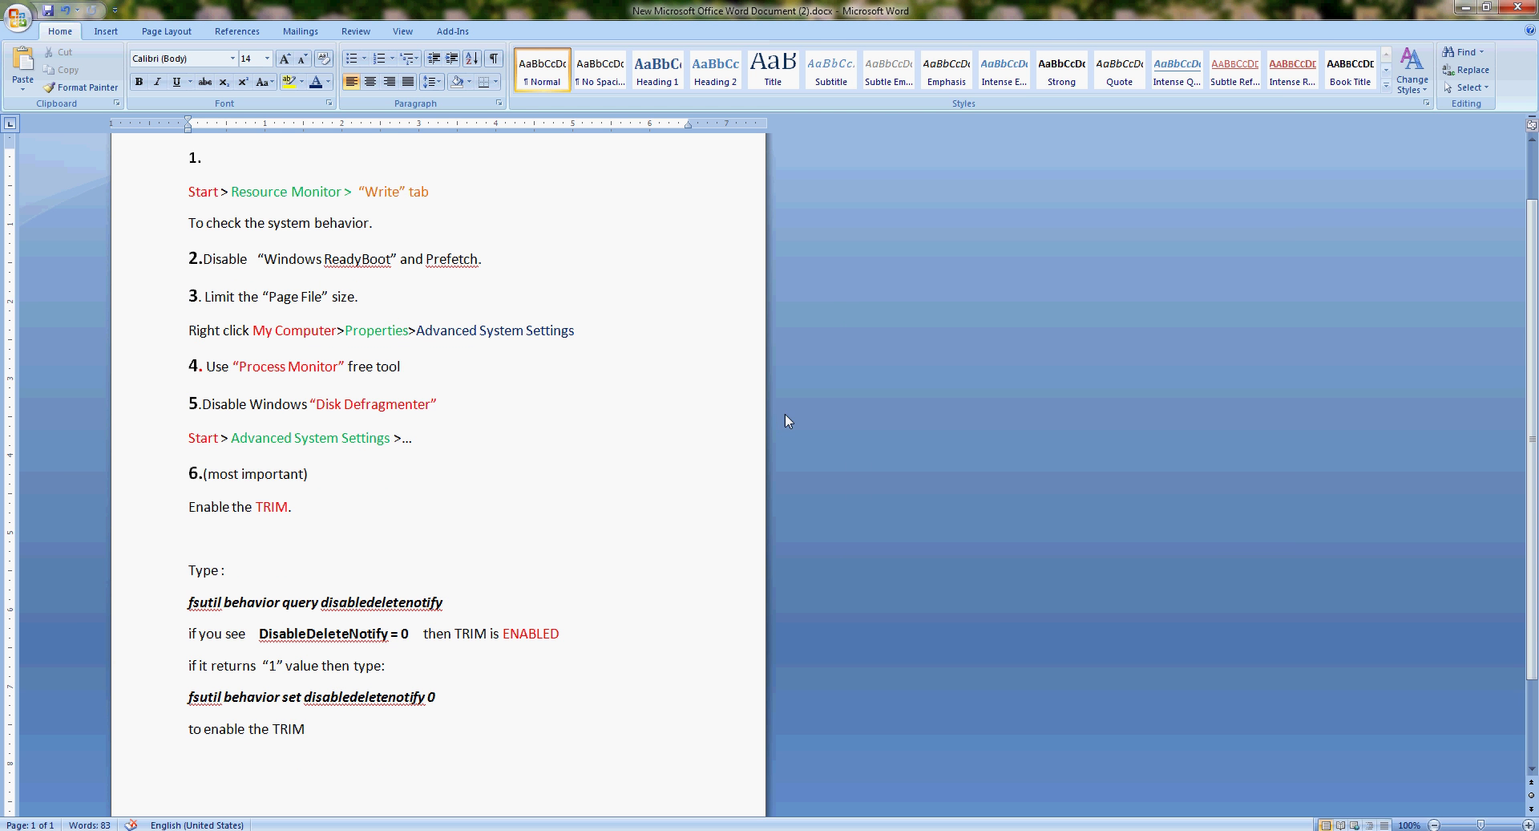
scroll(786, 423, up, 1)
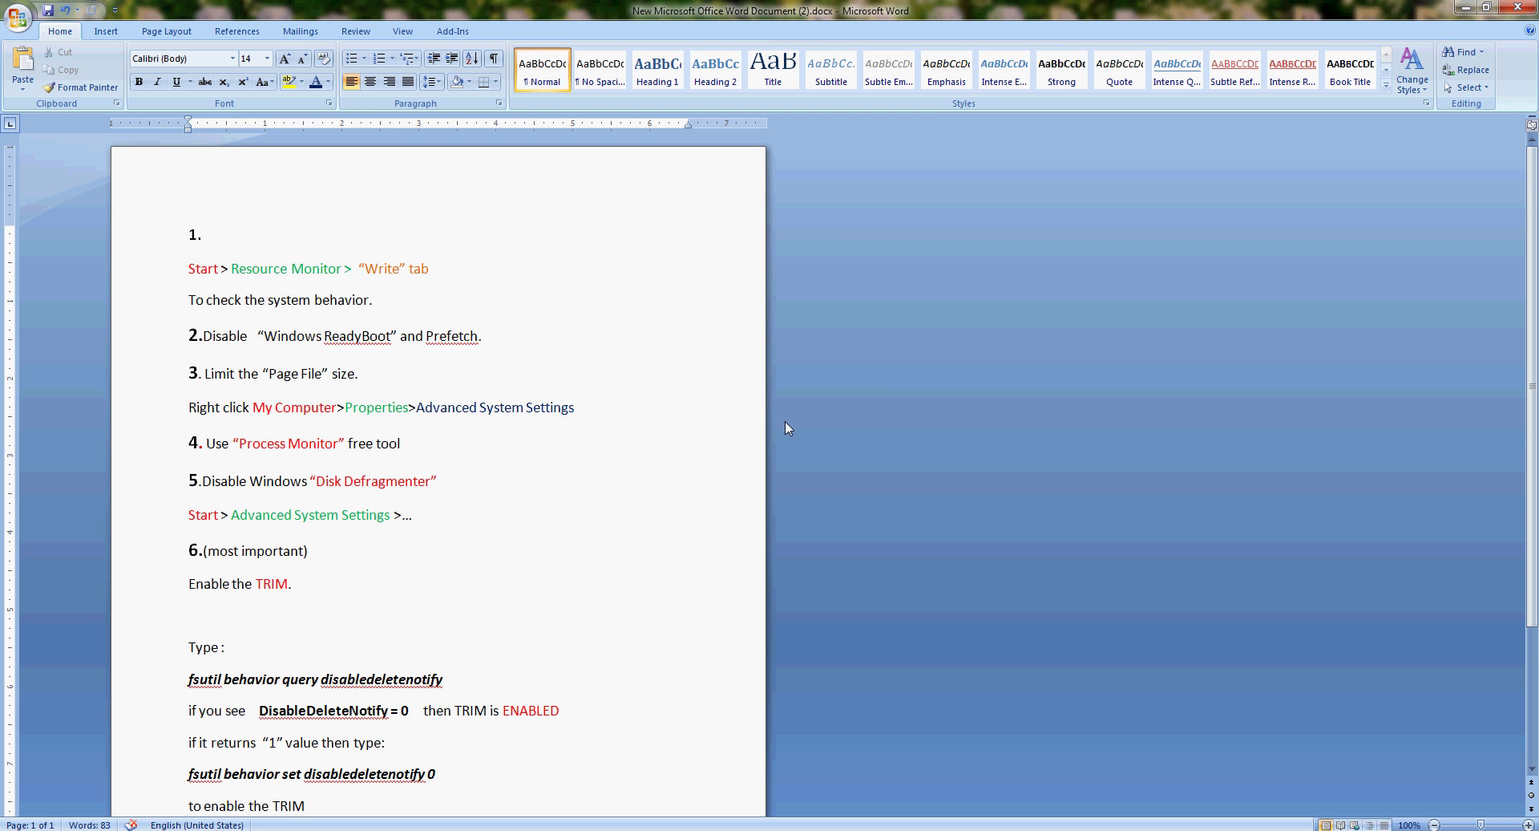